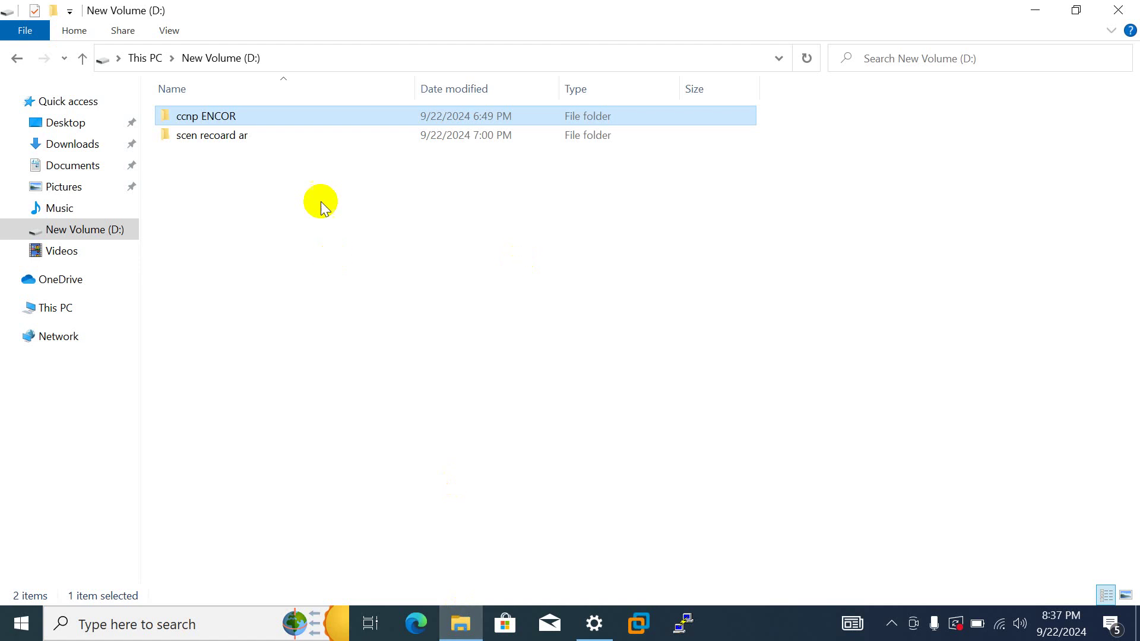
- Open the ccnp ENCOR folder on drive D, check its Router and Switch subfolder, and return
double_click(437, 117)
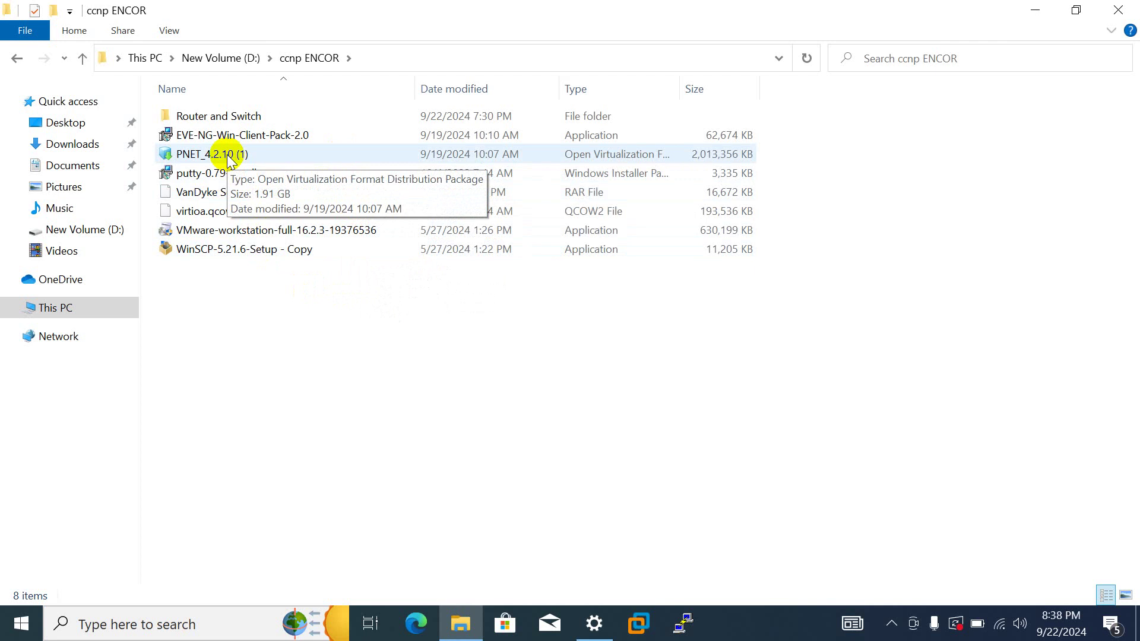
double_click(276, 121)
left_click_drag(275, 173, 256, 113)
left_click(266, 196)
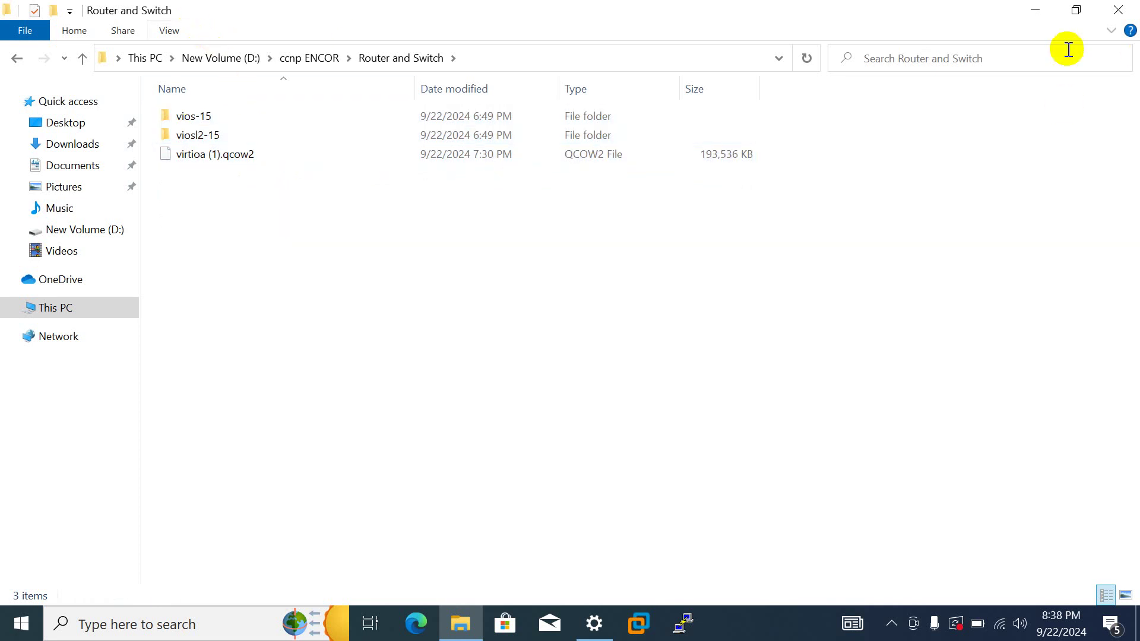
left_click(23, 53)
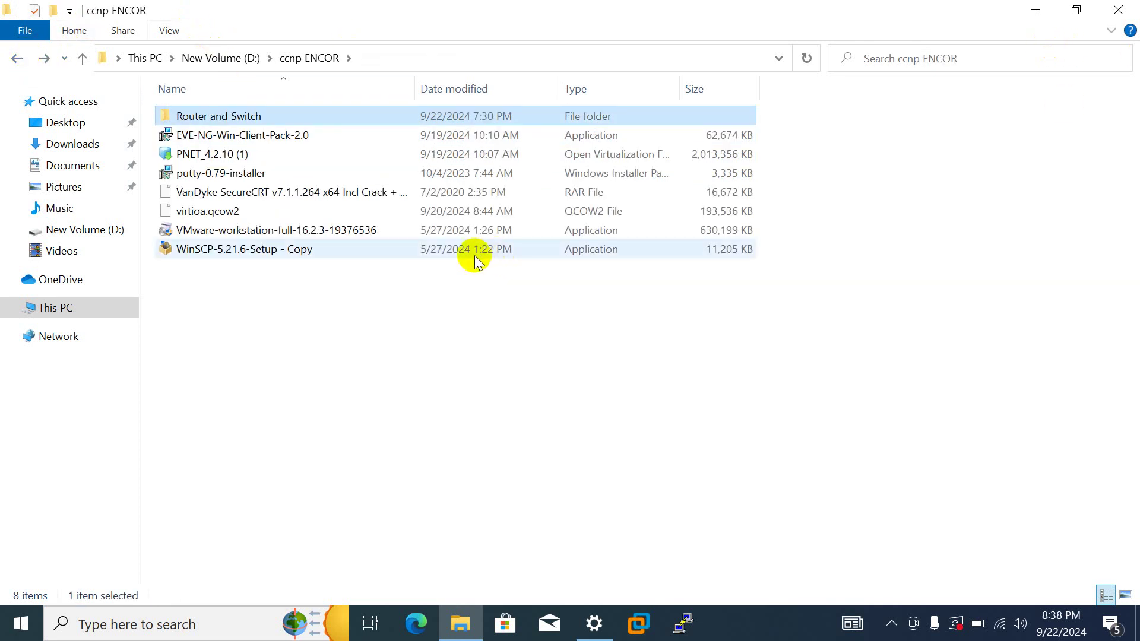
left_click(462, 297)
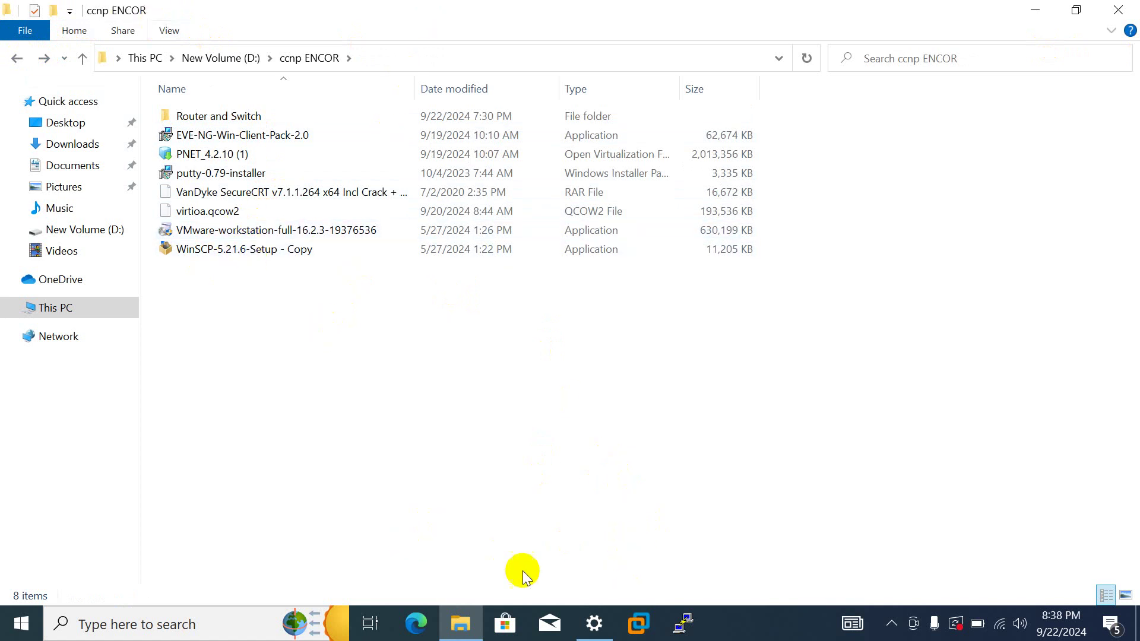
- Close the lab machine's tab in VMware Workstation and drag PNET_4.2.10 (1).ova into it
left_click(640, 624)
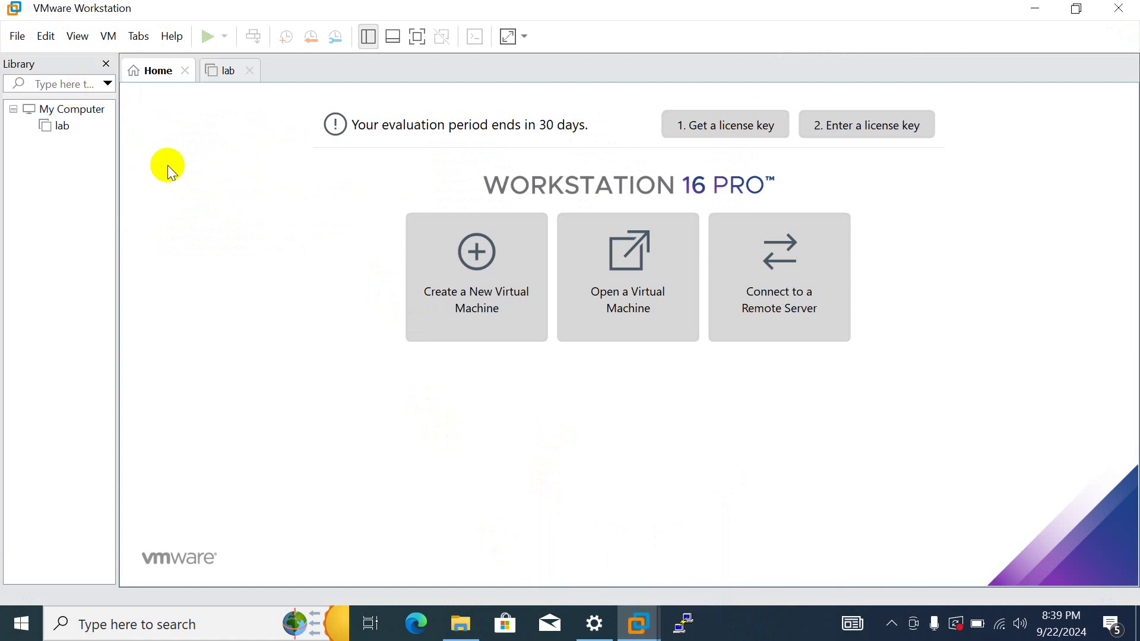
left_click(250, 70)
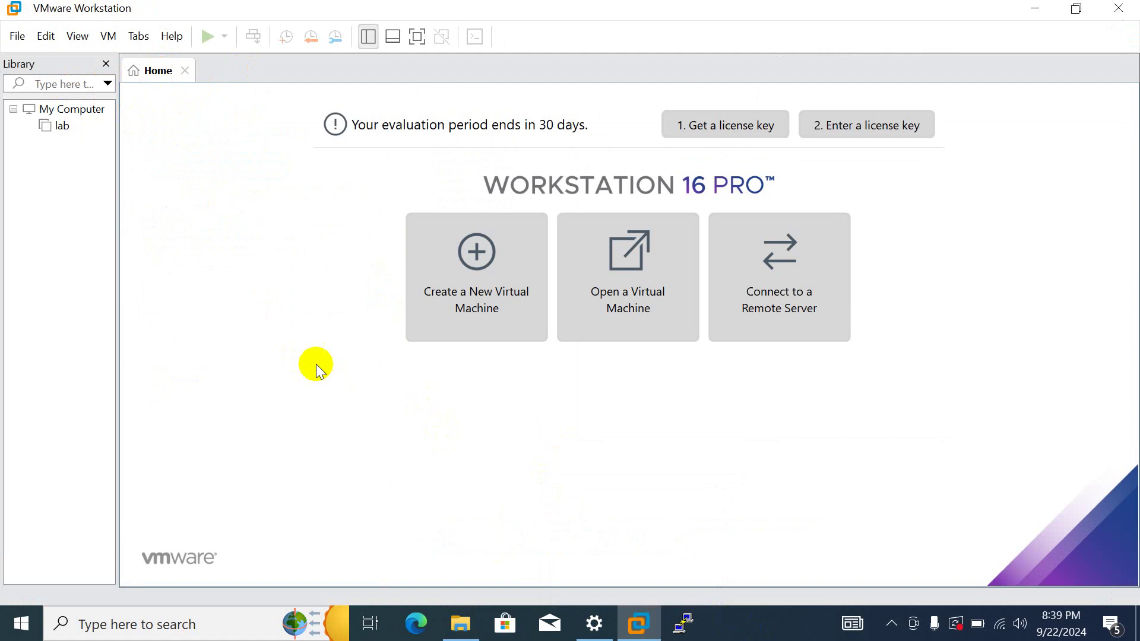
left_click(466, 609)
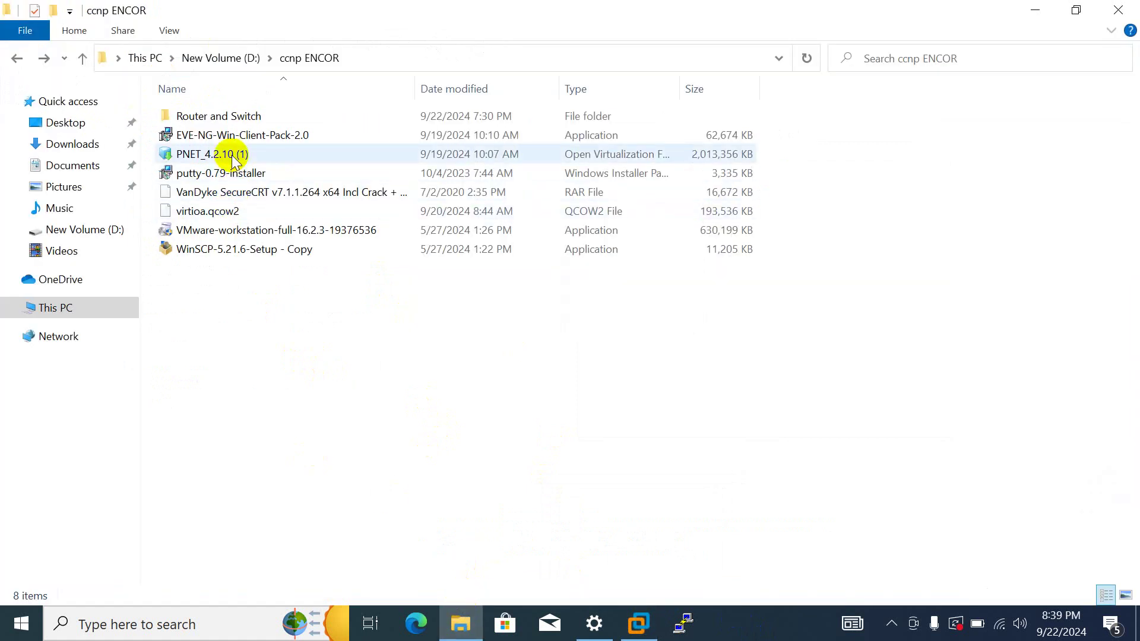
left_click_drag(235, 159, 504, 364)
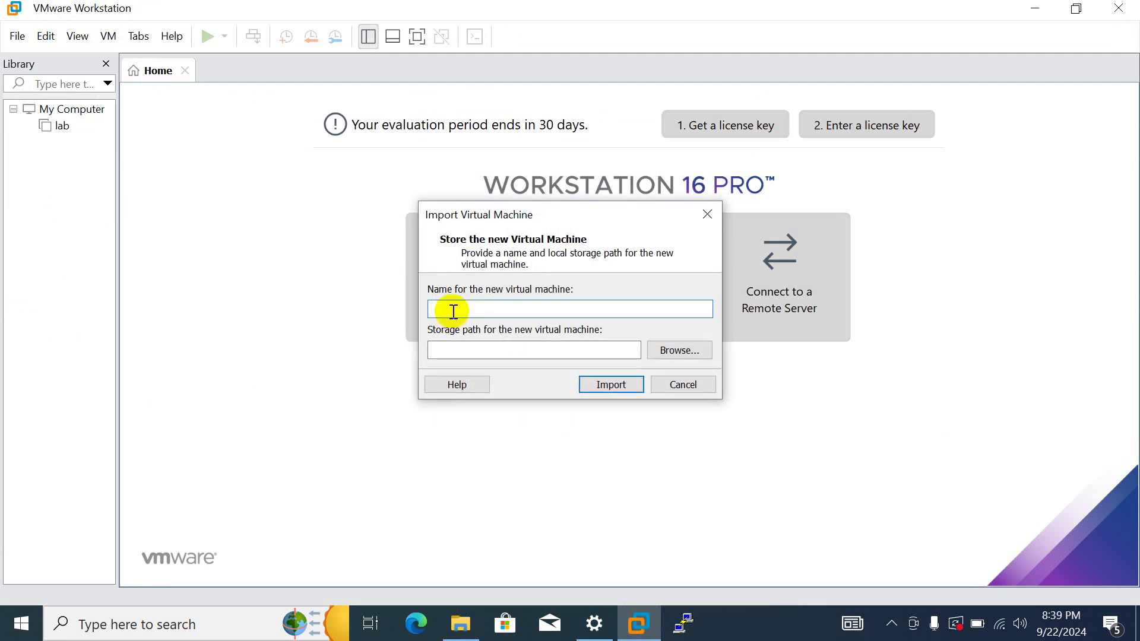
- Name the imported PNET appliance LAB-2 and import it with the default storage path
type("LAB-2")
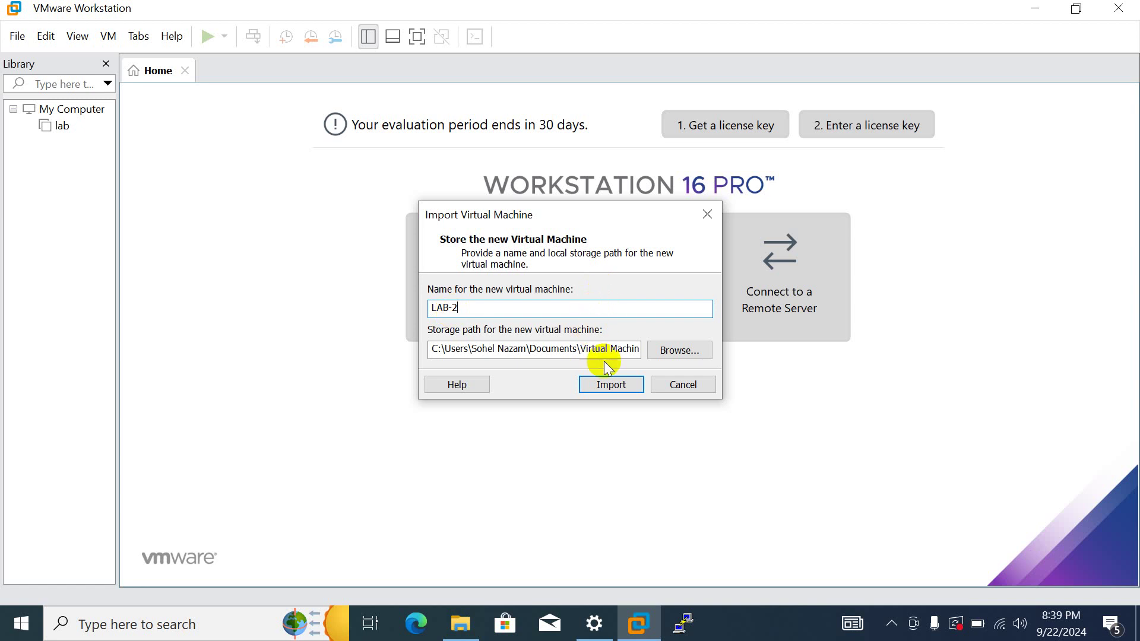
left_click(618, 386)
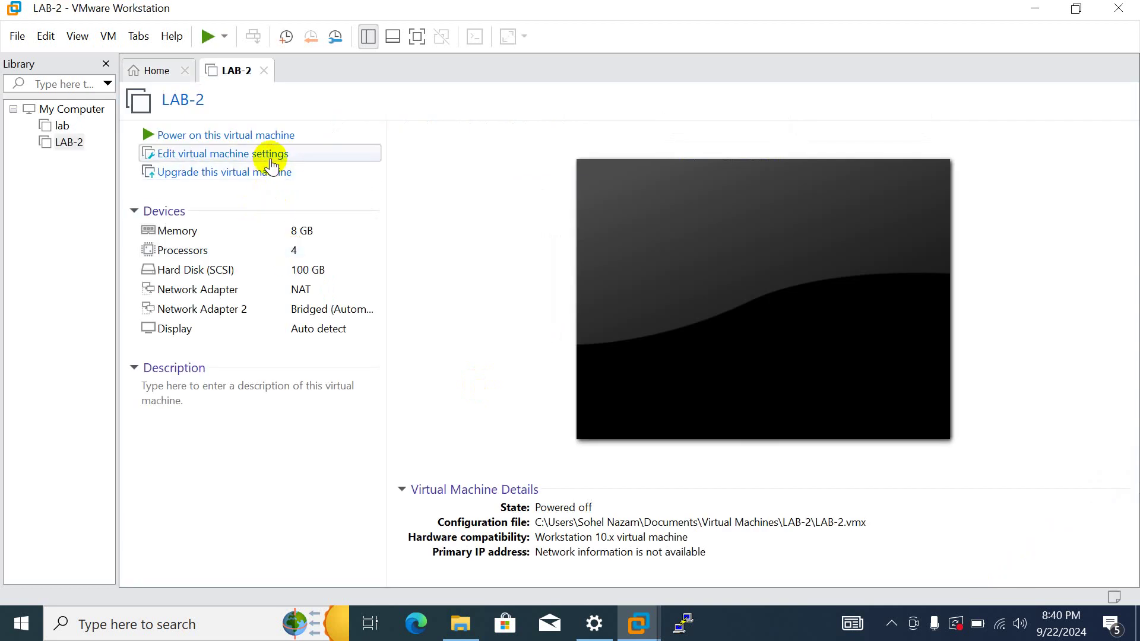
- Tick Virtualize Intel VT-x/EPT or AMD-V/RVI in LAB-2's Processors settings, then power LAB-2 on
left_click(270, 158)
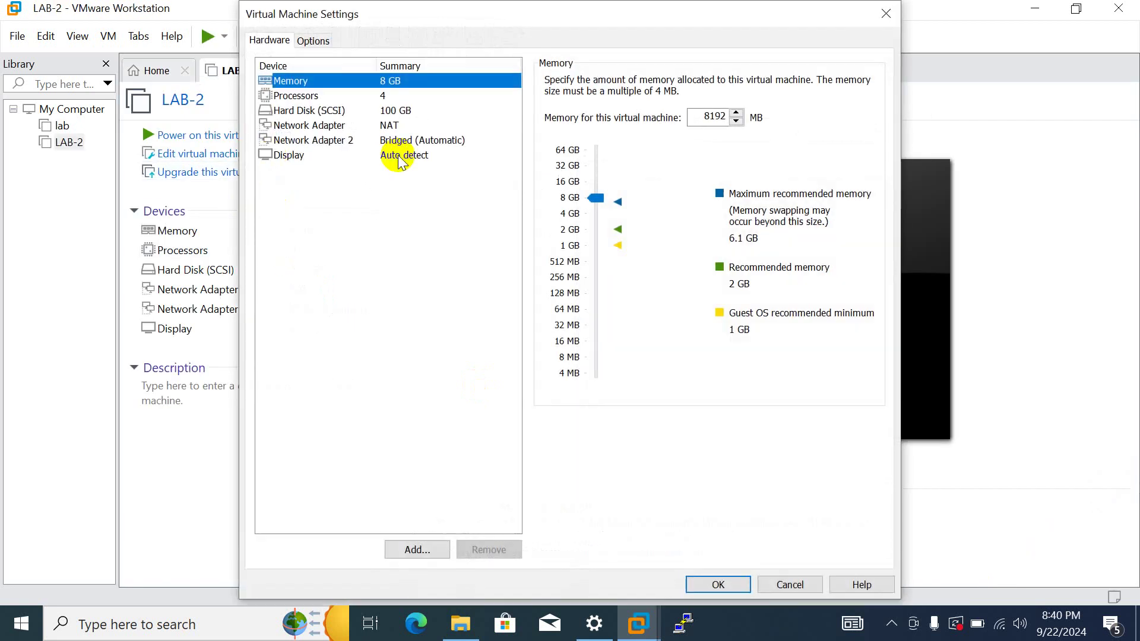
left_click(316, 99)
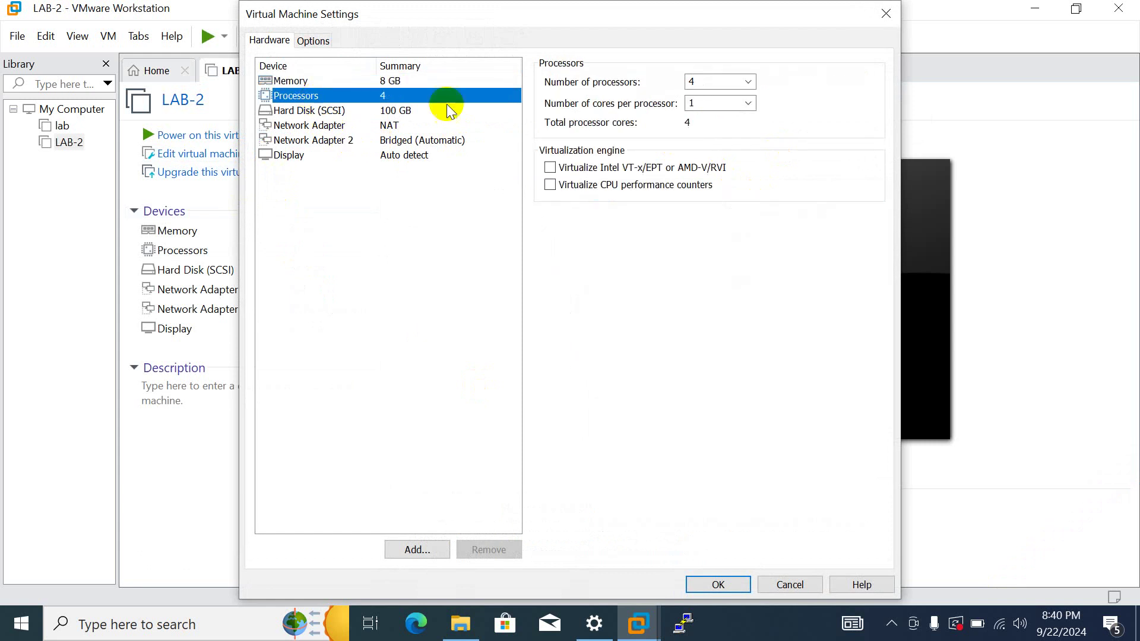
left_click(549, 168)
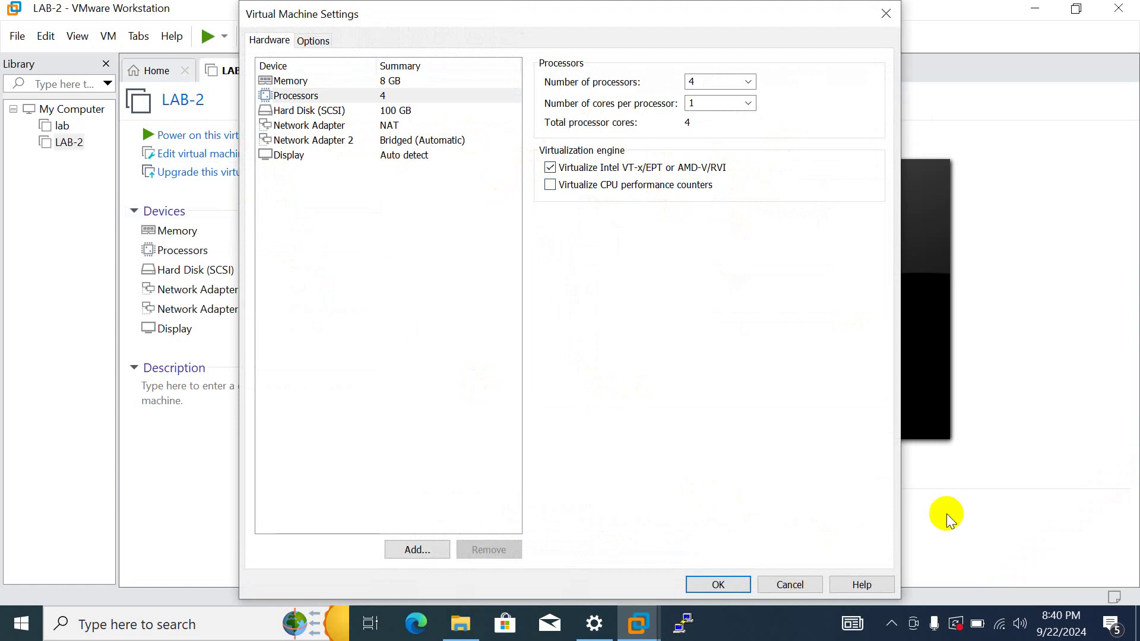
left_click(891, 623)
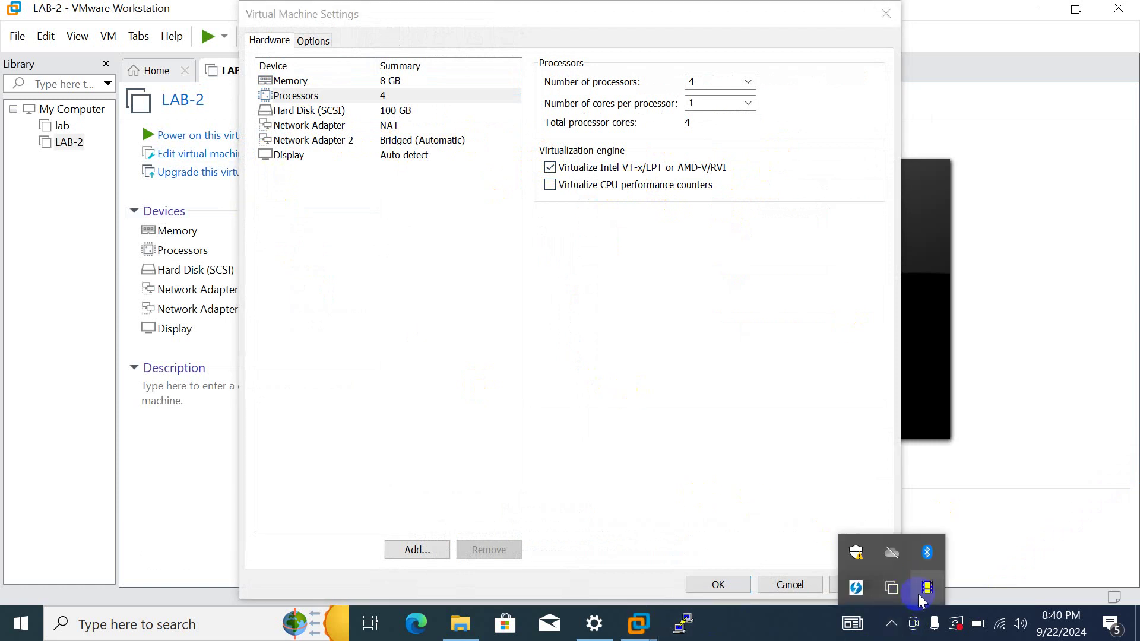
left_click(508, 589)
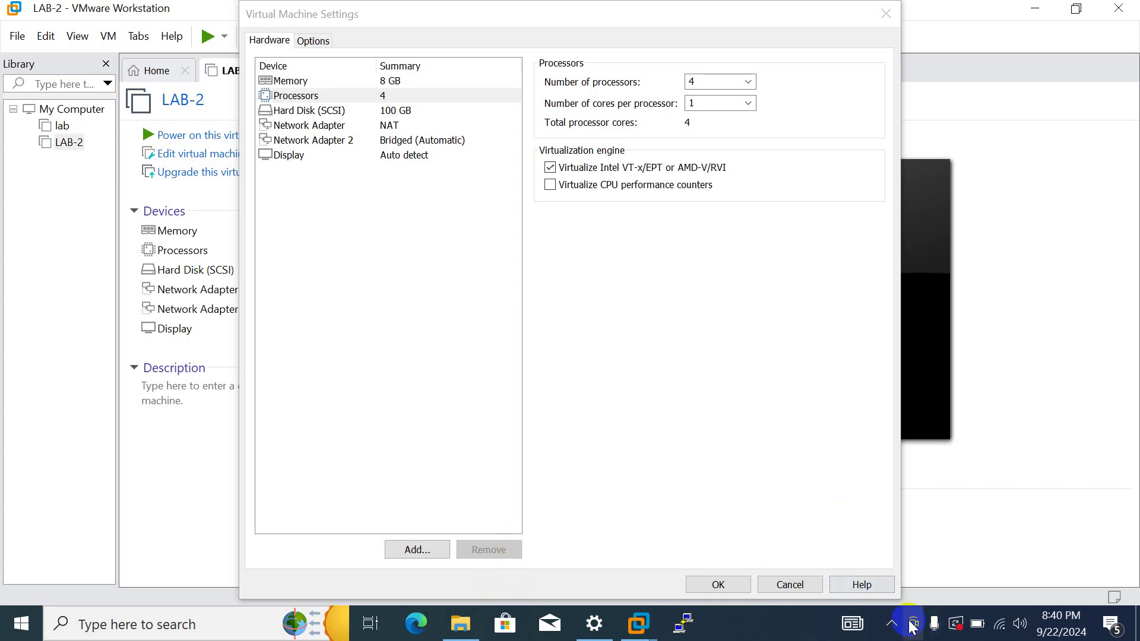
left_click(892, 624)
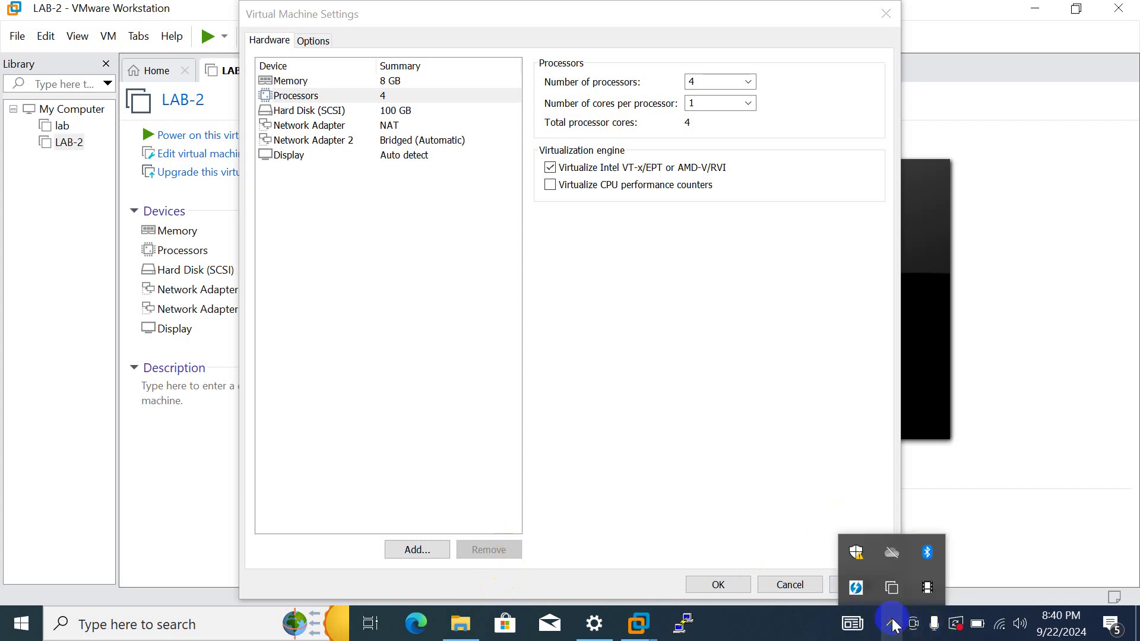
left_click(927, 588)
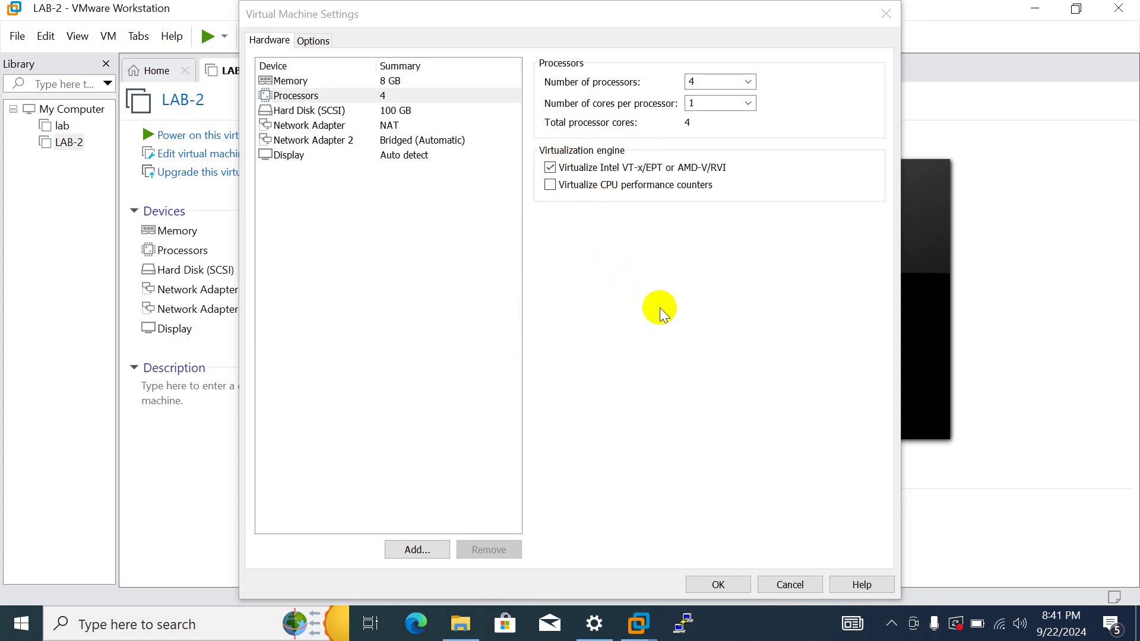
left_click(729, 581)
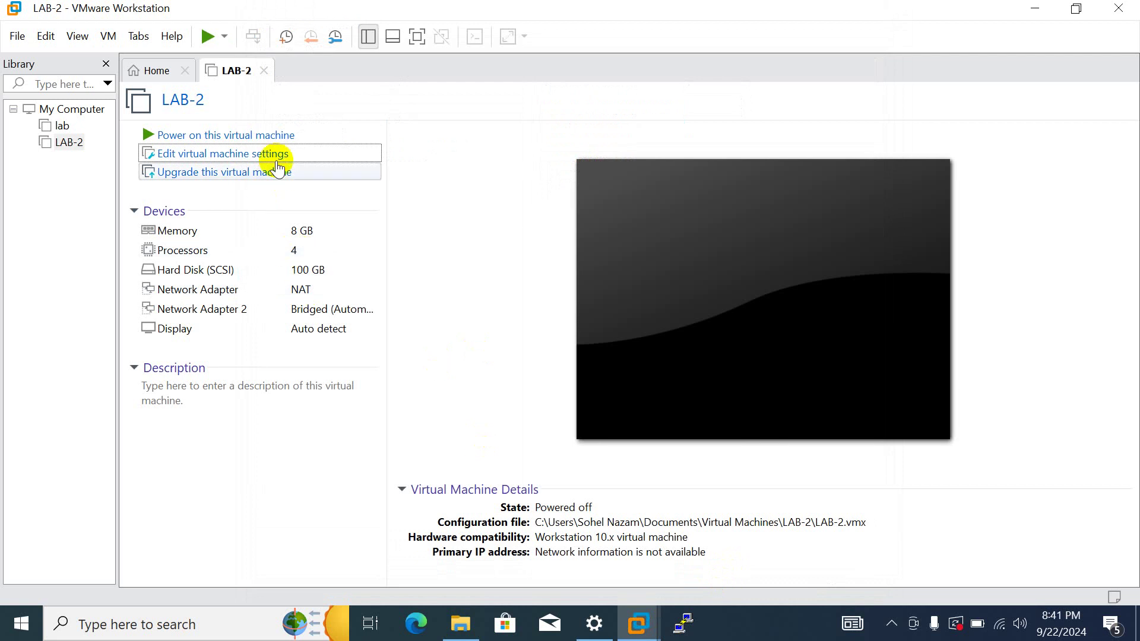
left_click(273, 141)
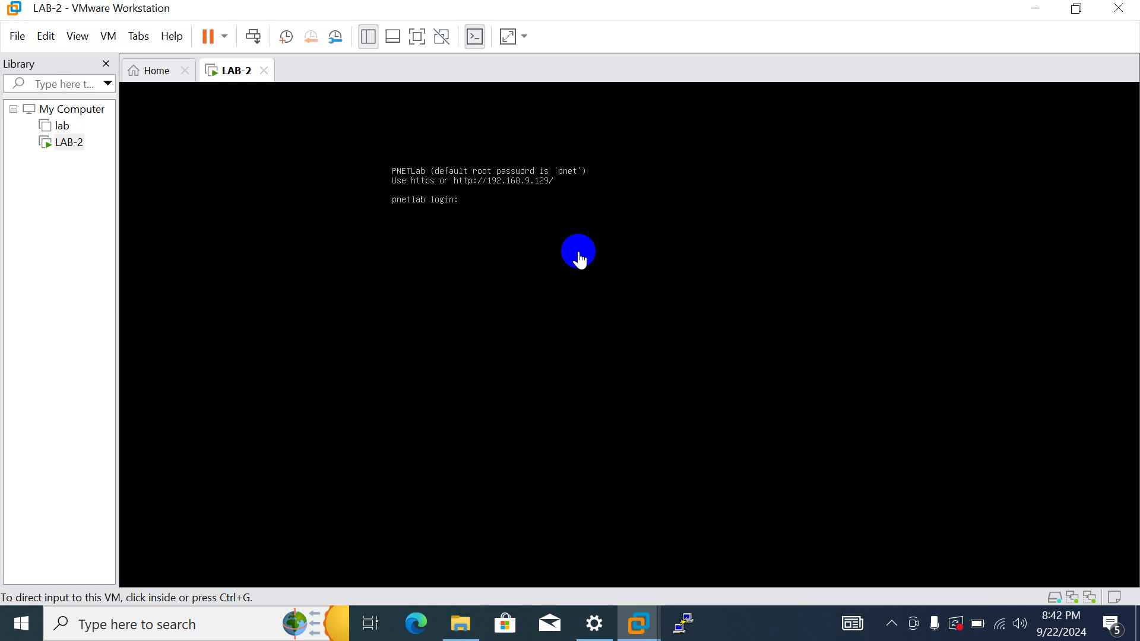
- Log in to the LAB-2 console as root with the account password
left_click(533, 215)
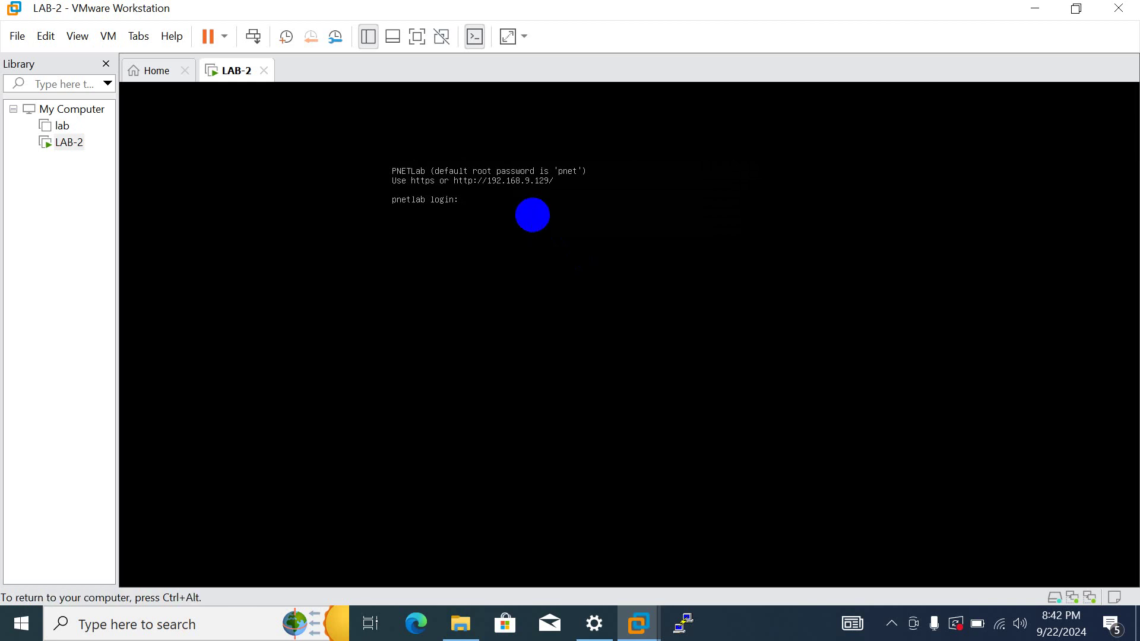
type("root")
key("Return")
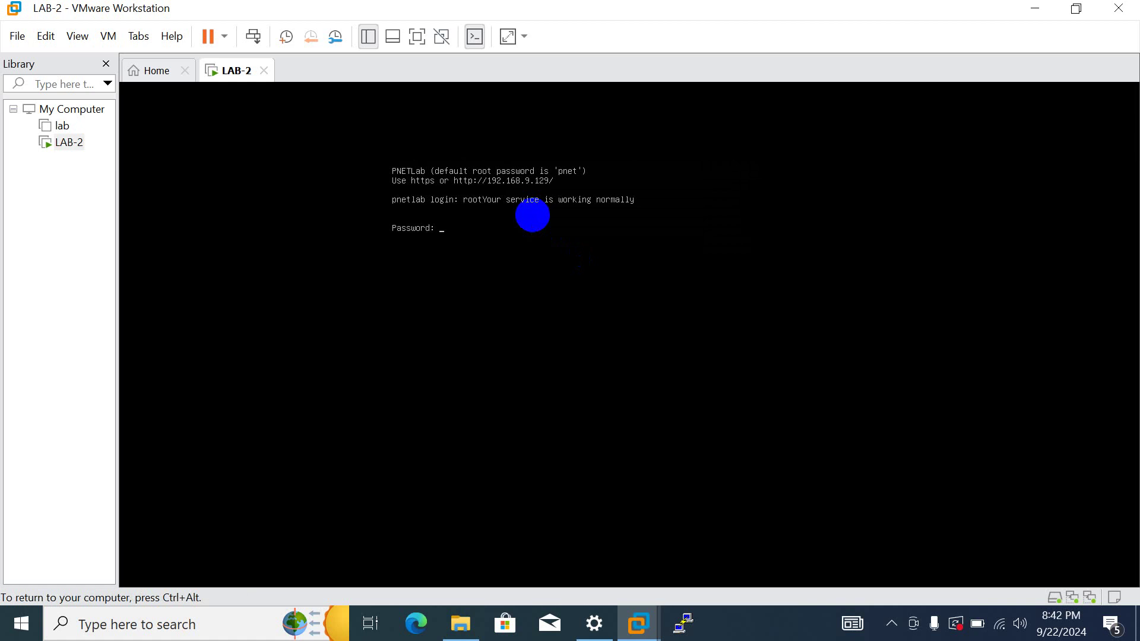
key("Return")
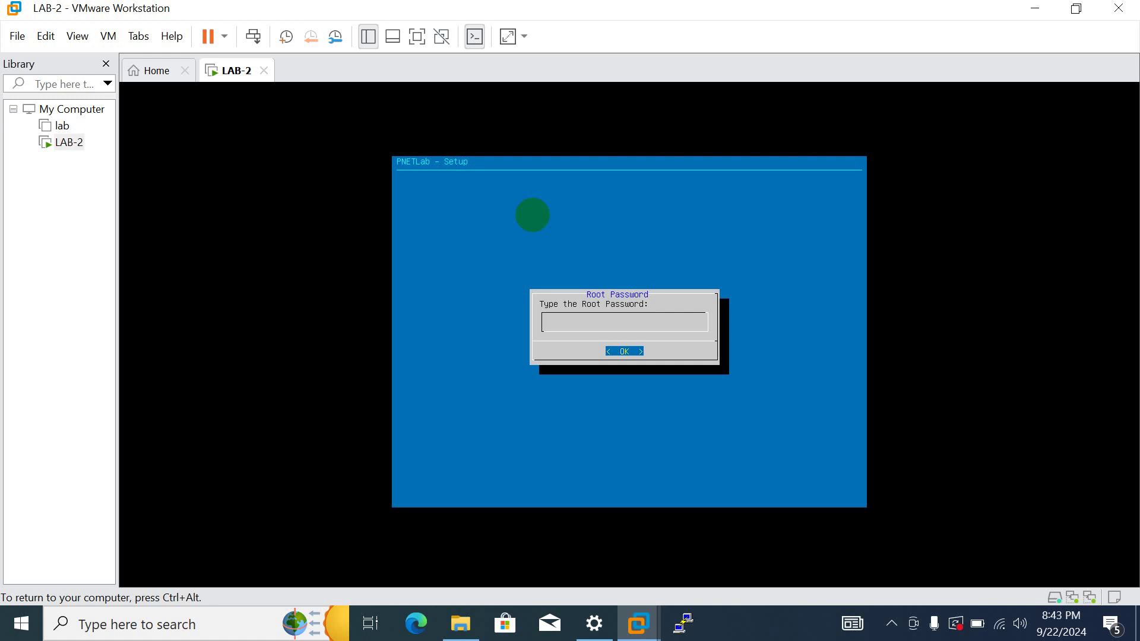
- Confirm the root password, accept example.com, keep DHCP, fill NTP, and choose direct connection
key("Return")
key("Return")
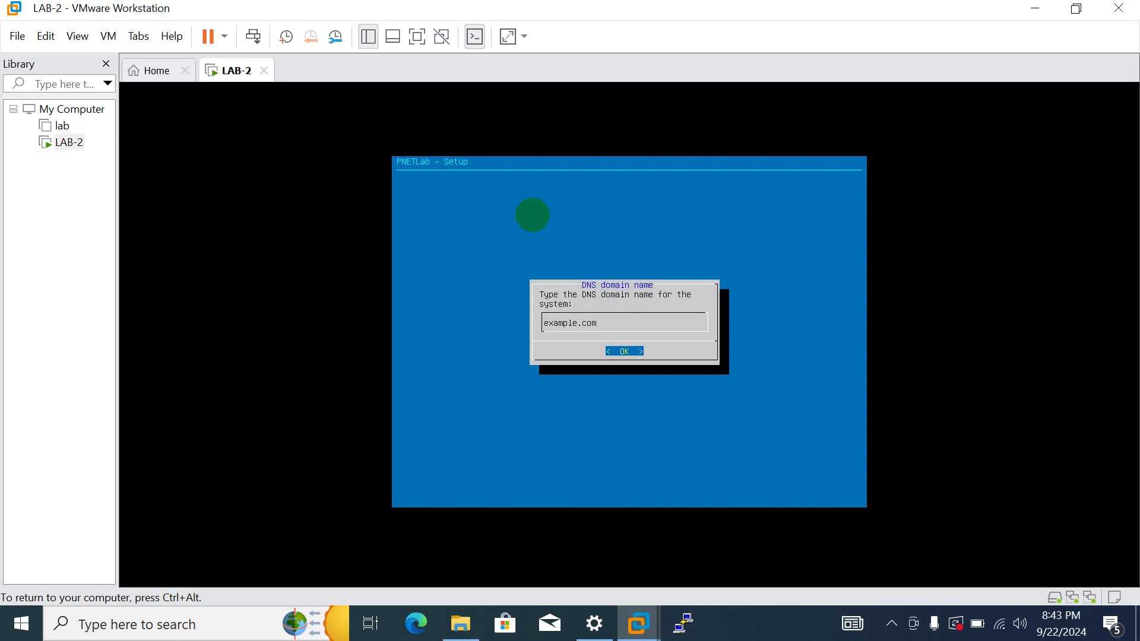
key("Return")
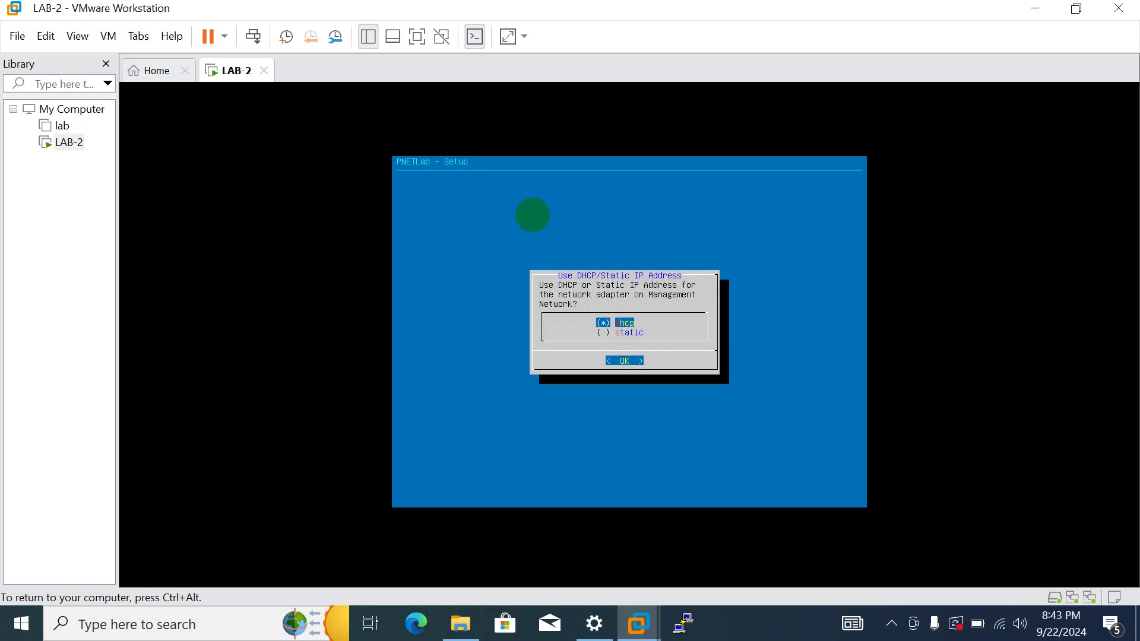
key("Return")
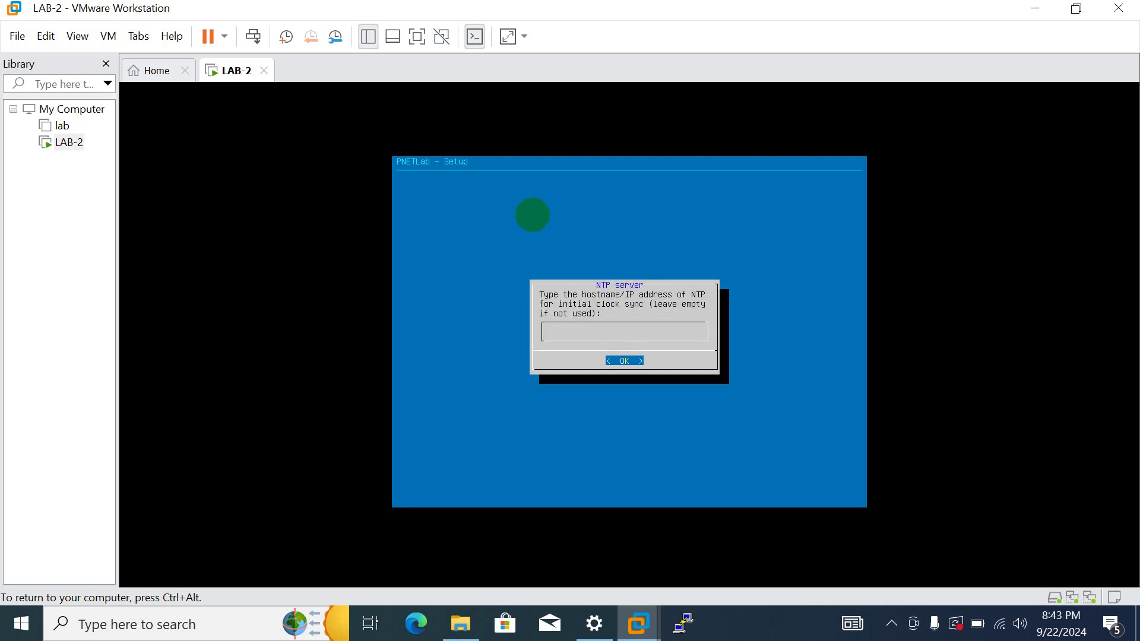
type("pnet")
key("Return")
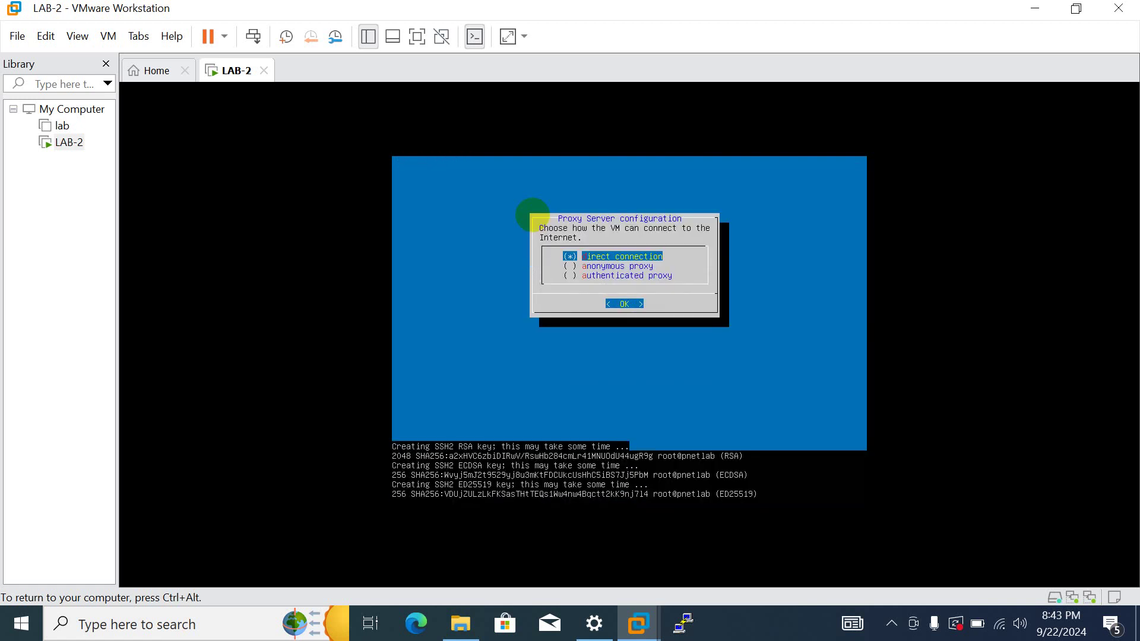
key("Return")
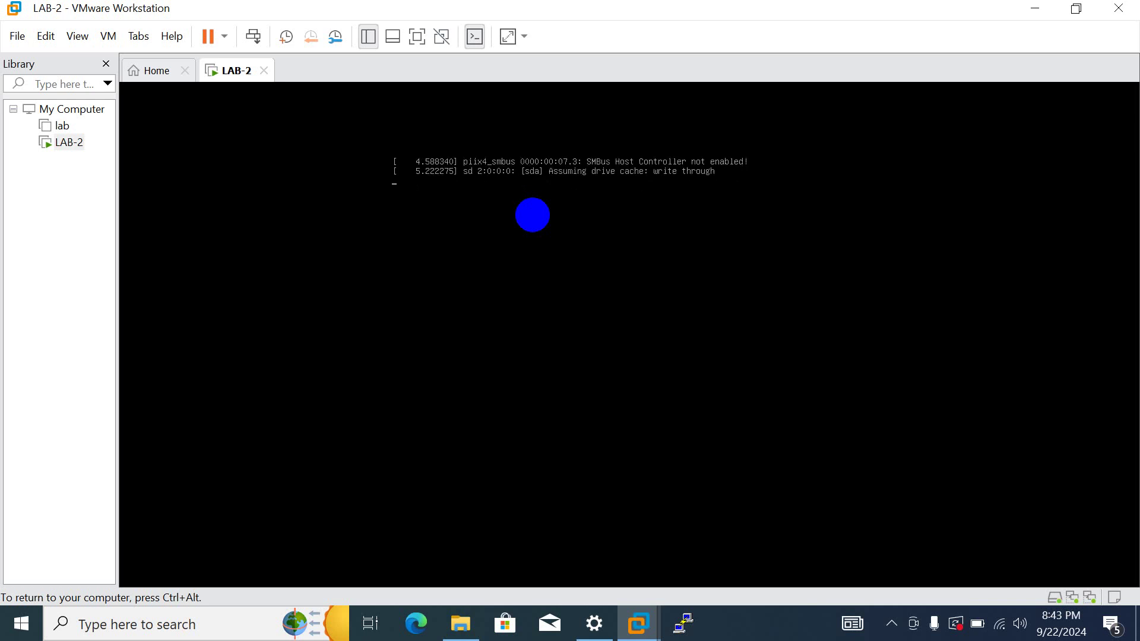
- Log back in to the rebooted LAB-2 console as root and bring up the Windows Run box
key("ctrl+alt")
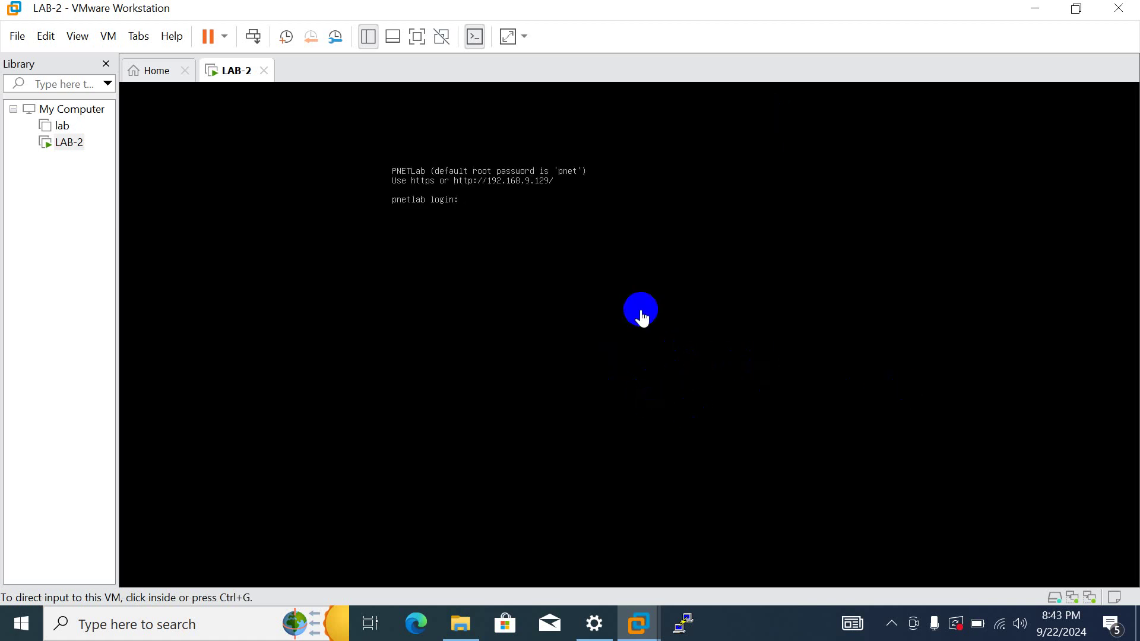
left_click(459, 185)
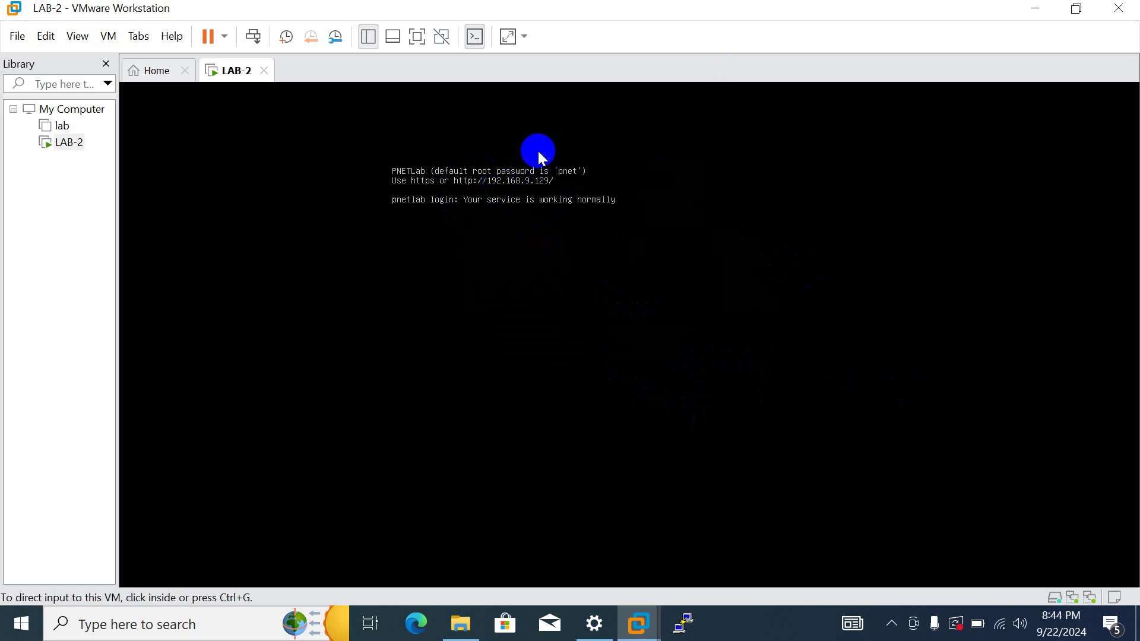
left_click(484, 183)
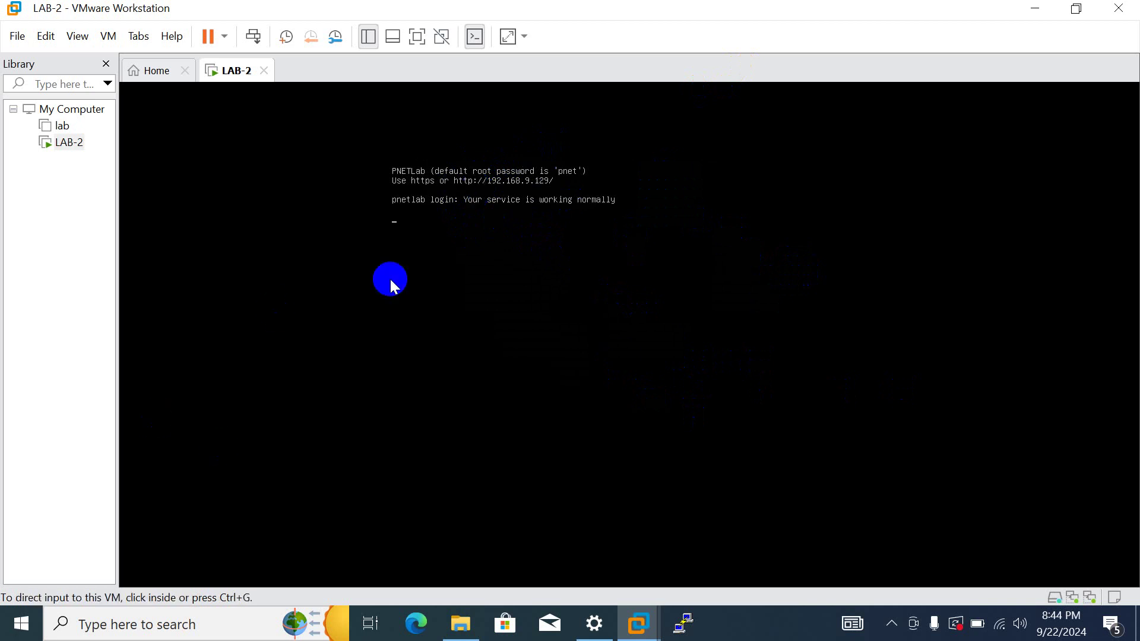
left_click(519, 157)
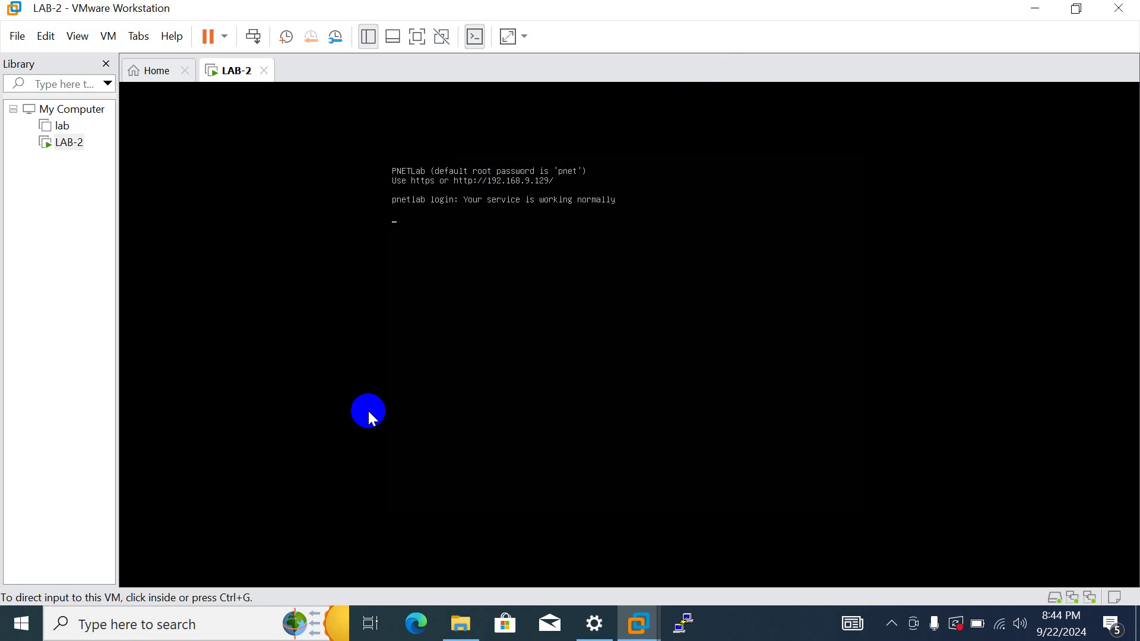
left_click(454, 309)
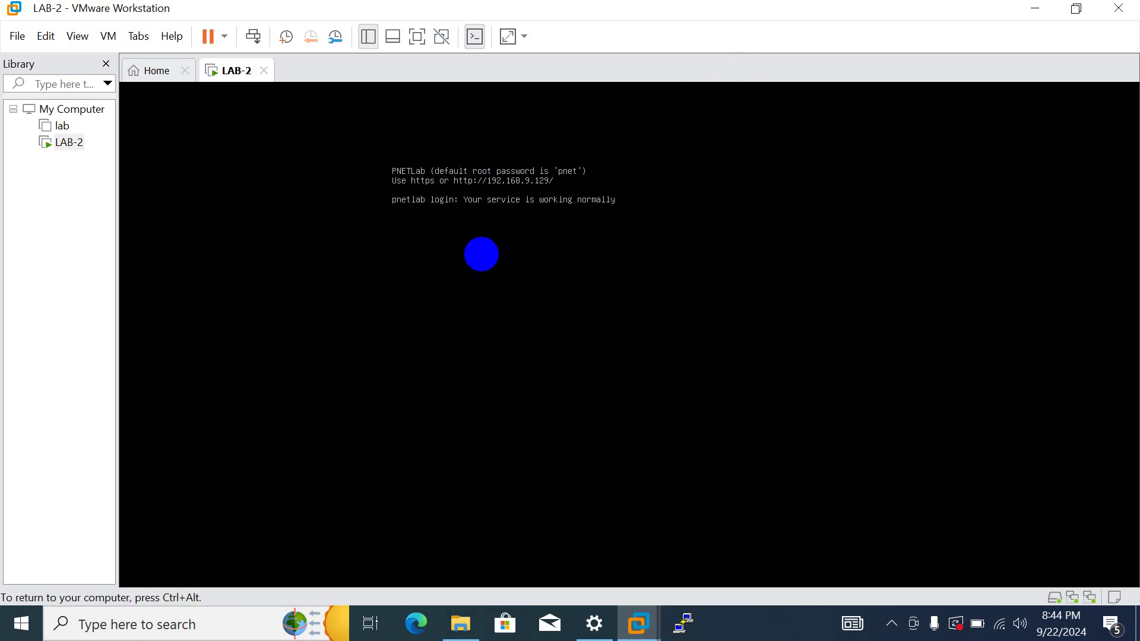
key("Return")
key("Return")
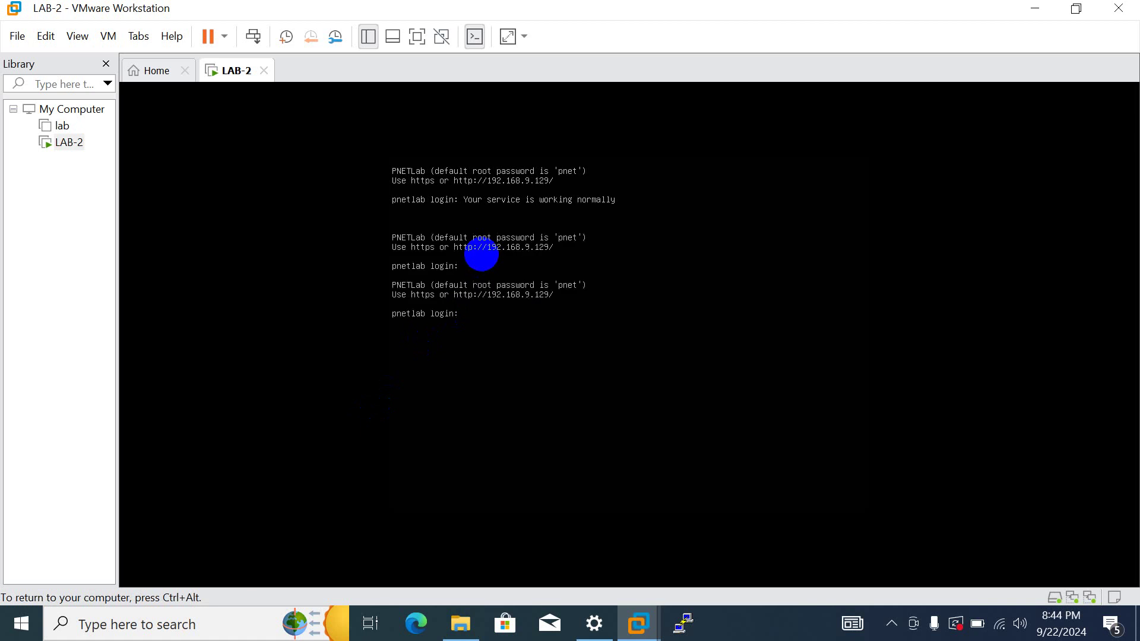
type("root")
key("Return")
key("Return")
key("Return")
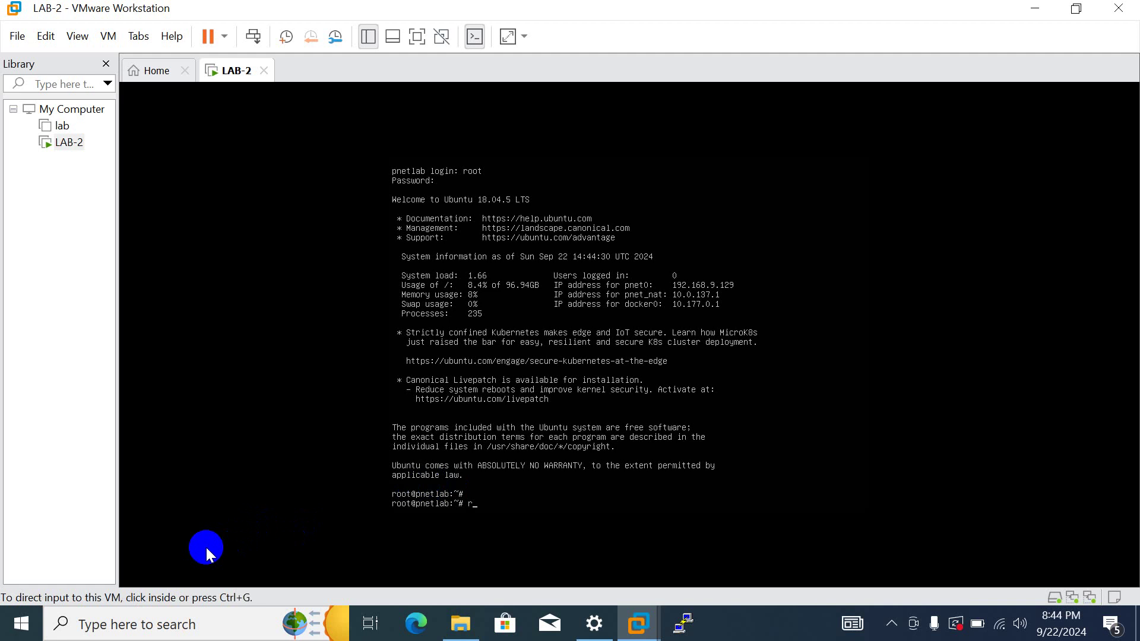
key("super+r")
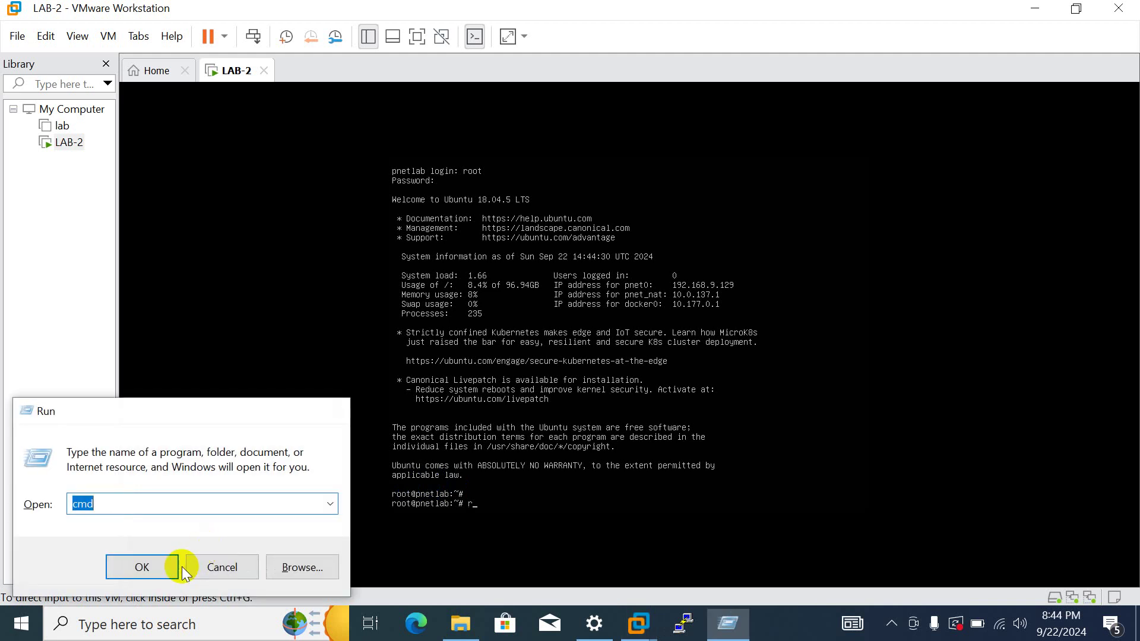
- Ping 192.168.9.129 from Command Prompt, confirm 4 replies with 0% loss, and close it
left_click(182, 567)
type("ping")
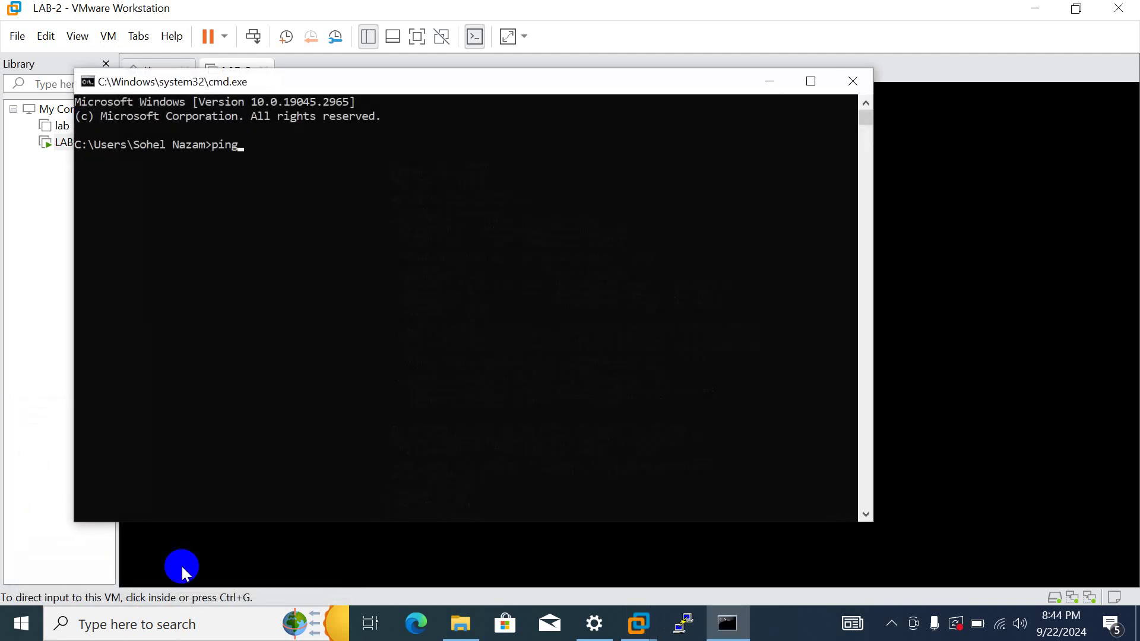
left_click(449, 104)
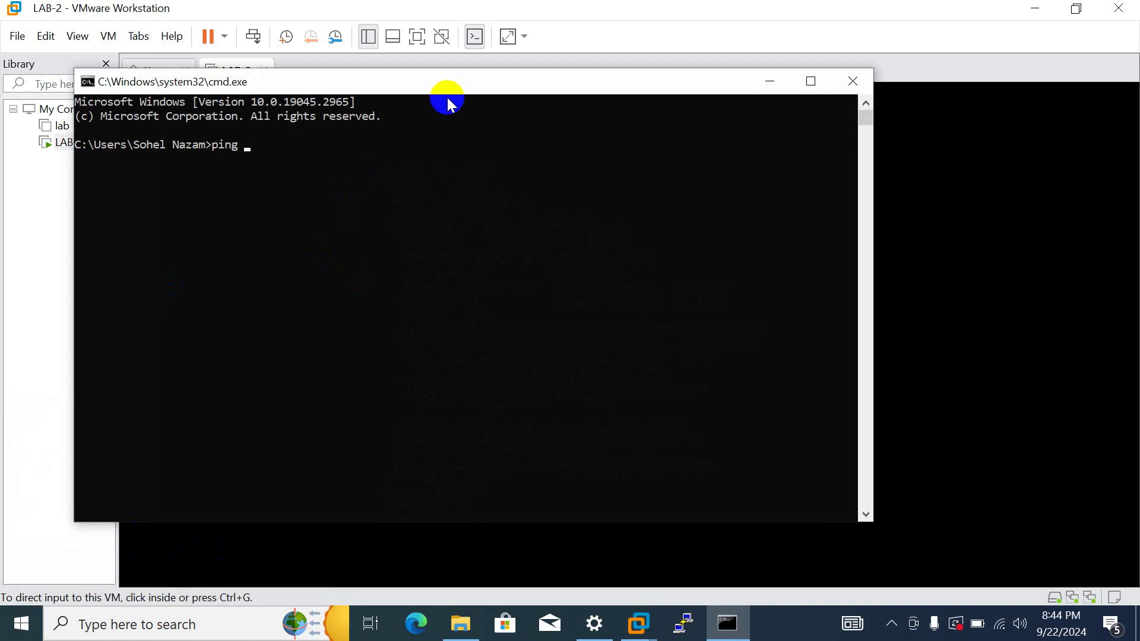
left_click_drag(467, 82, 580, 255)
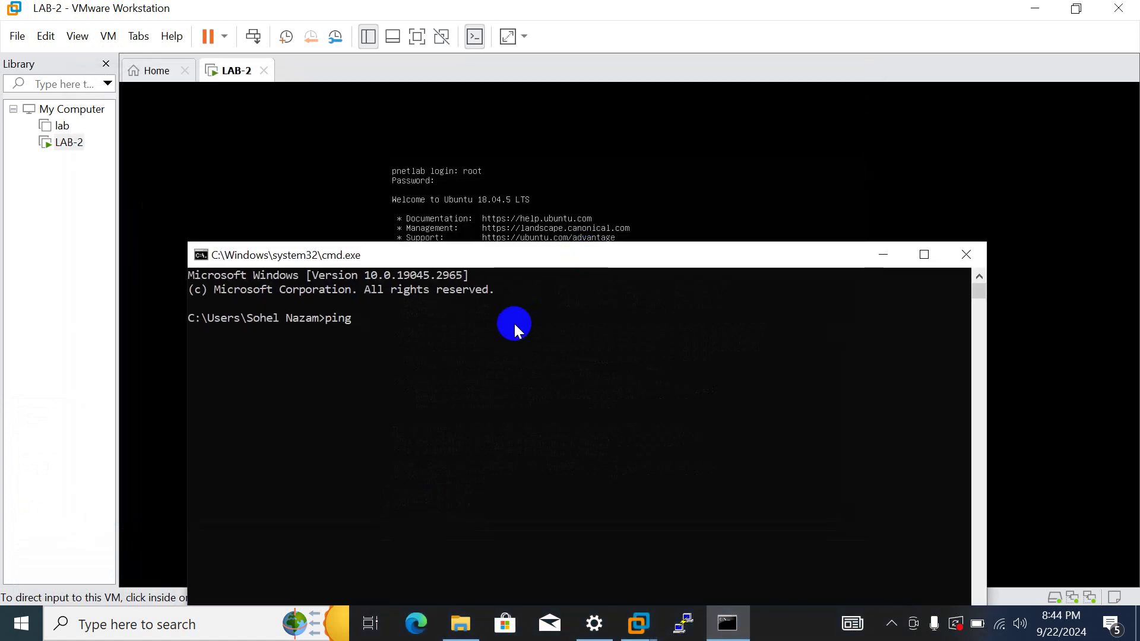
type("192.168.")
left_click(541, 258)
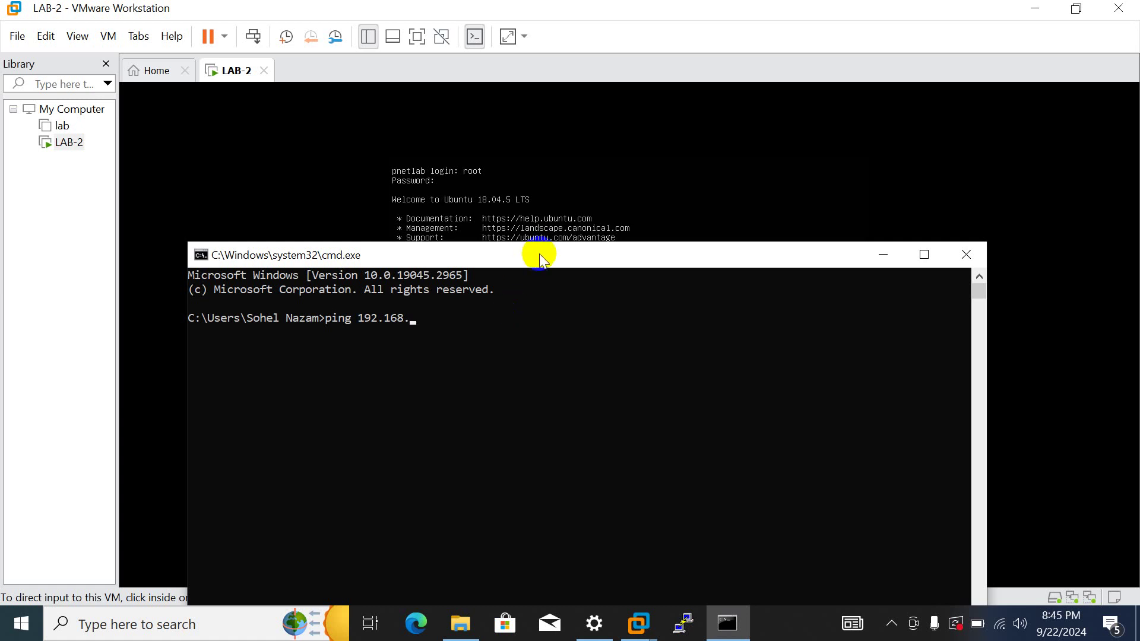
left_click_drag(541, 259, 561, 388)
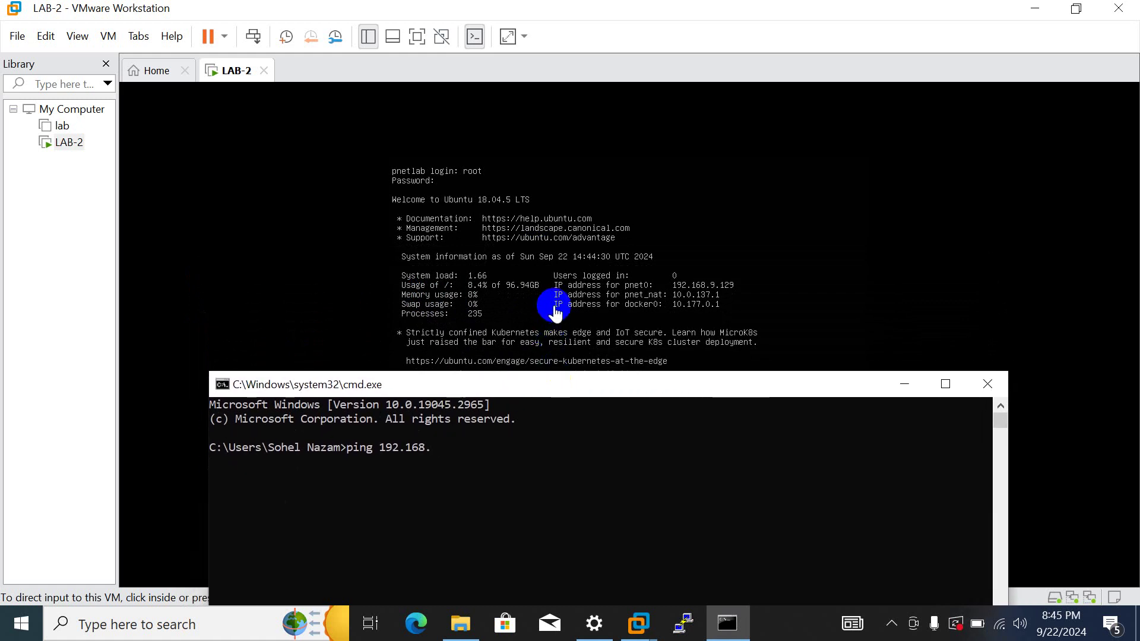
type("9.129")
key("Return")
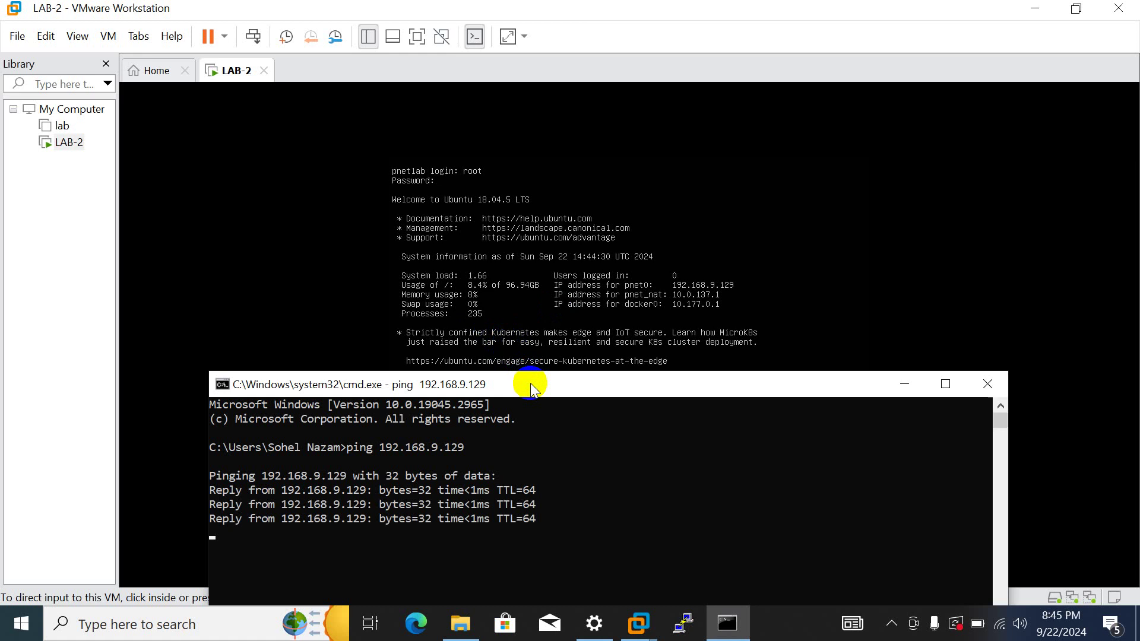
left_click_drag(530, 383, 616, 306)
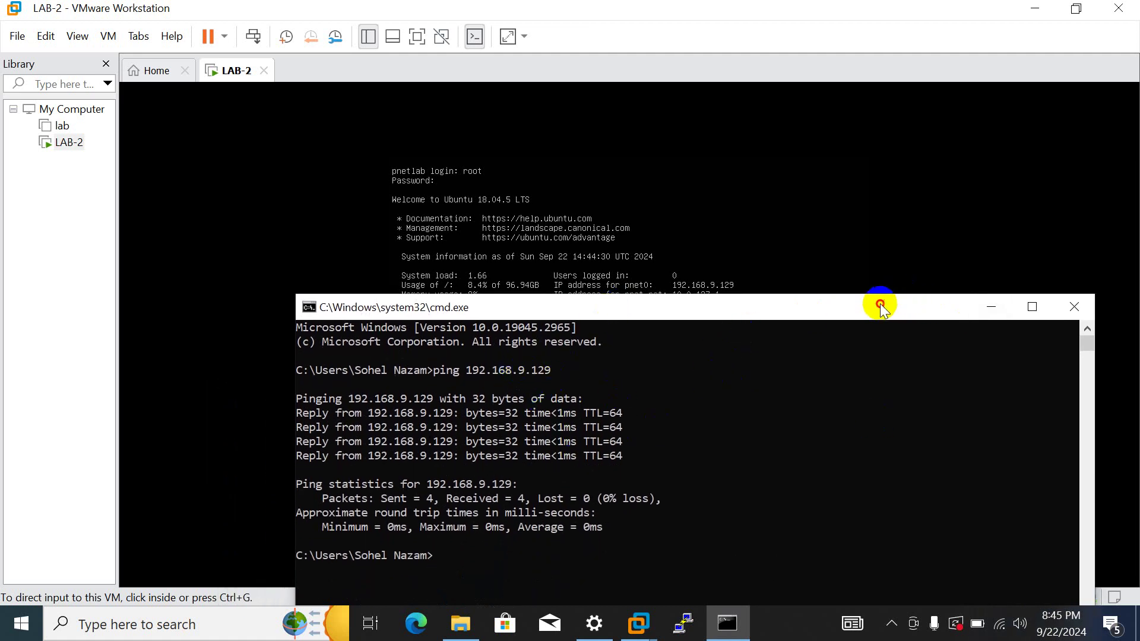
left_click_drag(878, 303, 852, 236)
left_click(1036, 250)
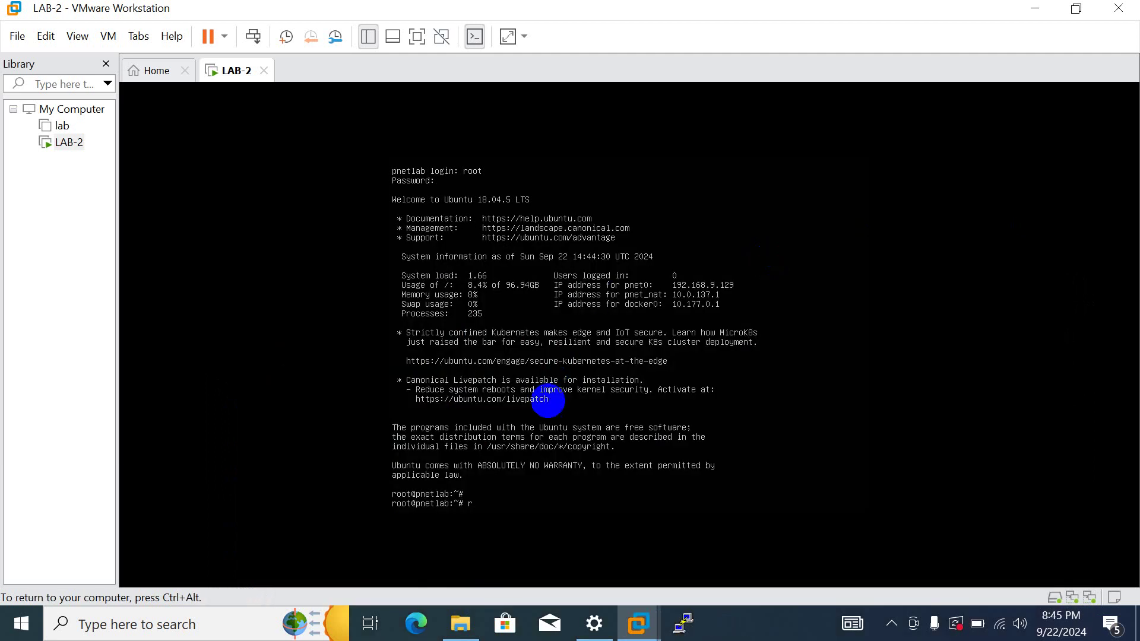
- Load the PNETLab page at 192.168.9.129 in Edge
type("r")
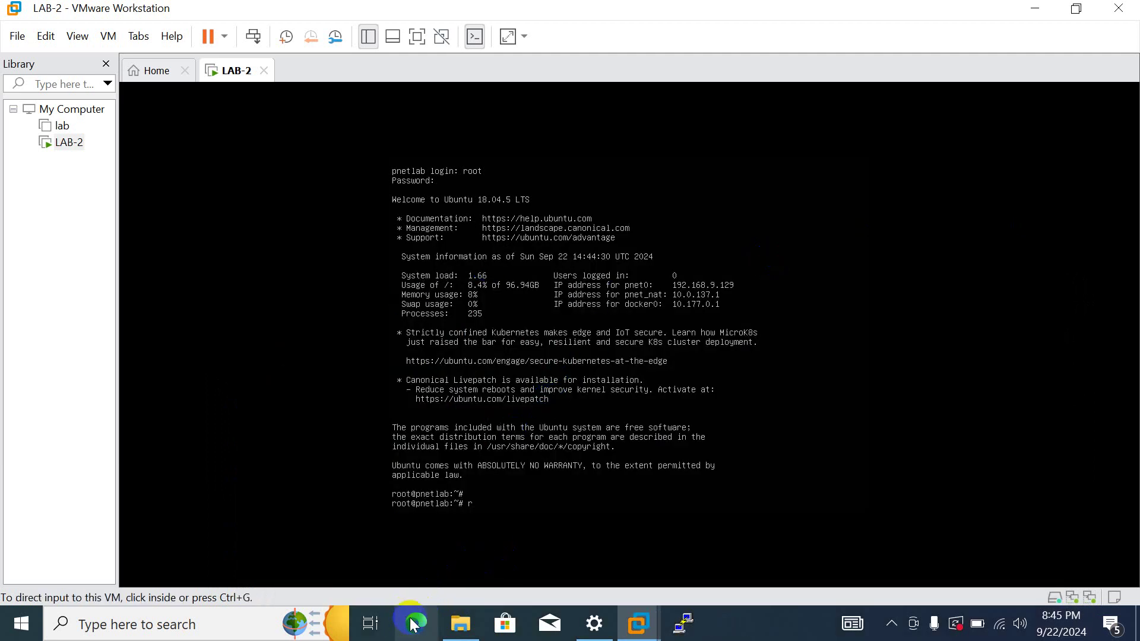
left_click(416, 624)
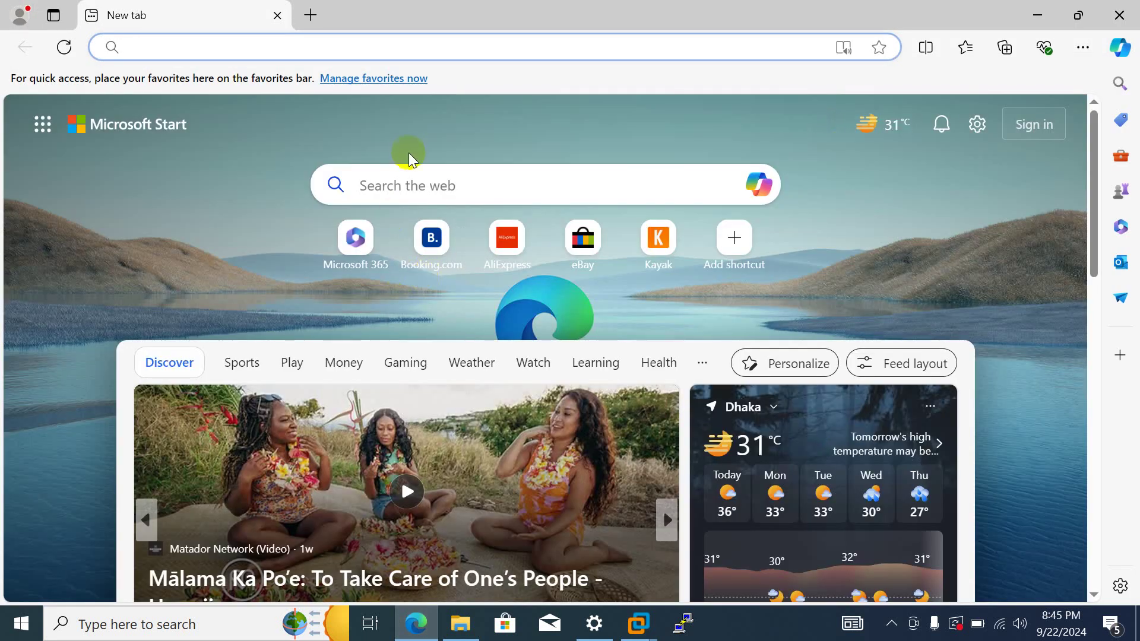
type("192.168.9.128")
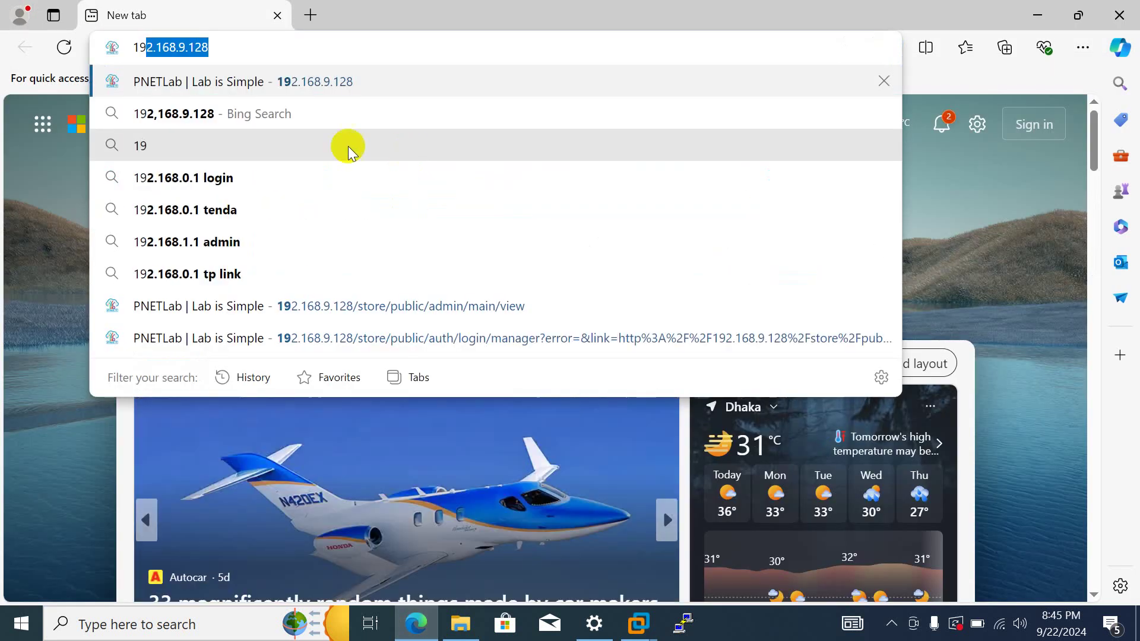
left_click(270, 47)
key("BackSpace")
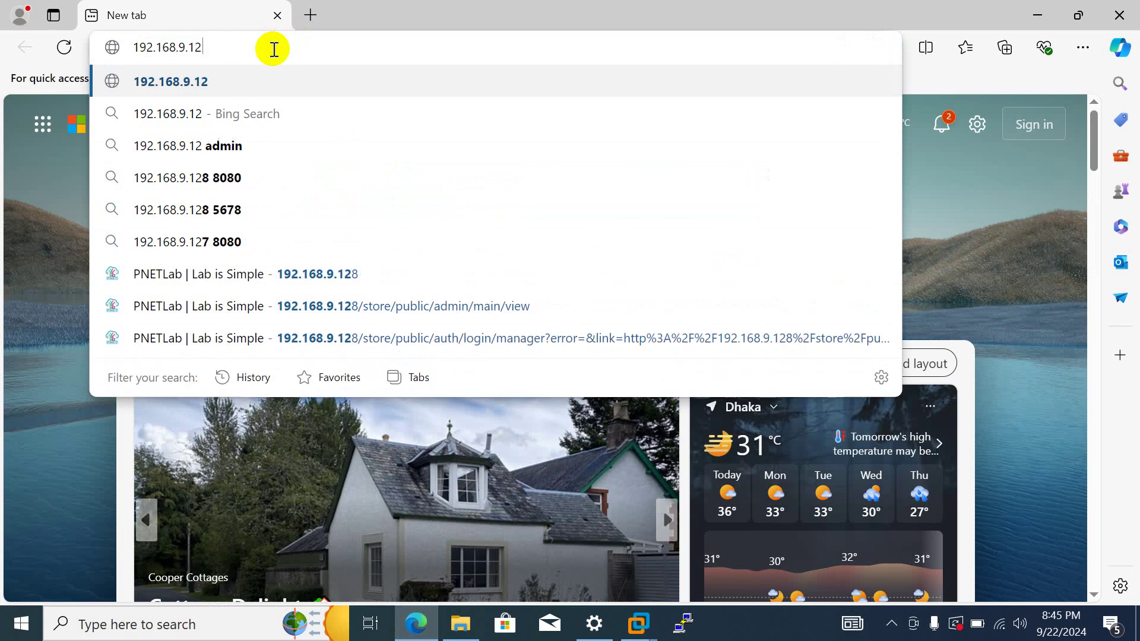
type("9")
key("Return")
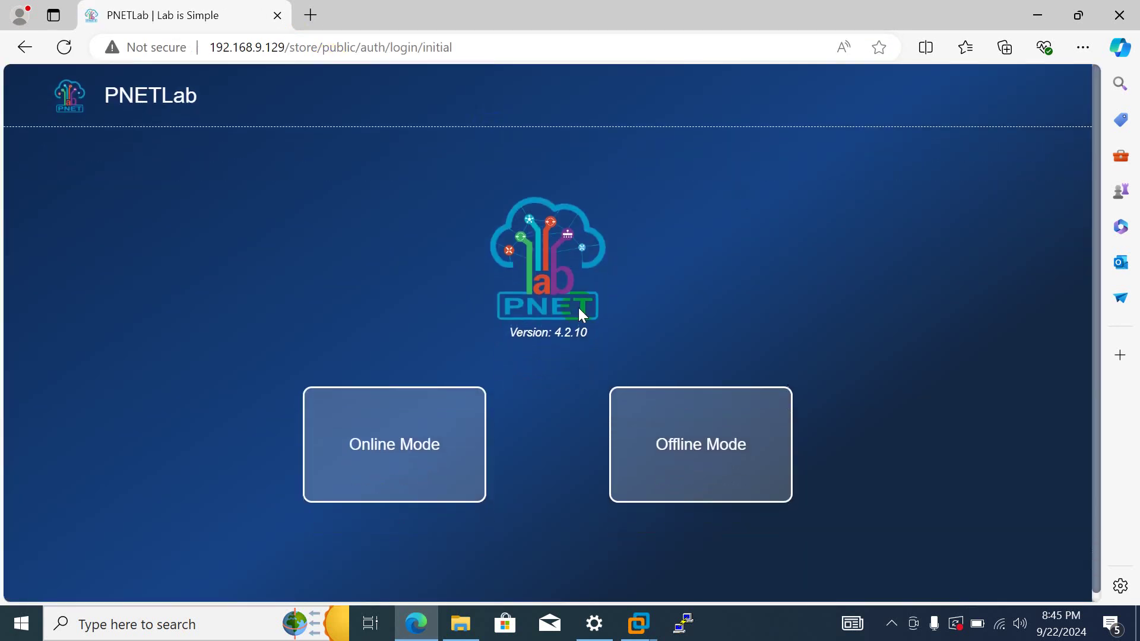
- Choose Offline Mode and log in with the default admin username, password and captcha
left_click(719, 464)
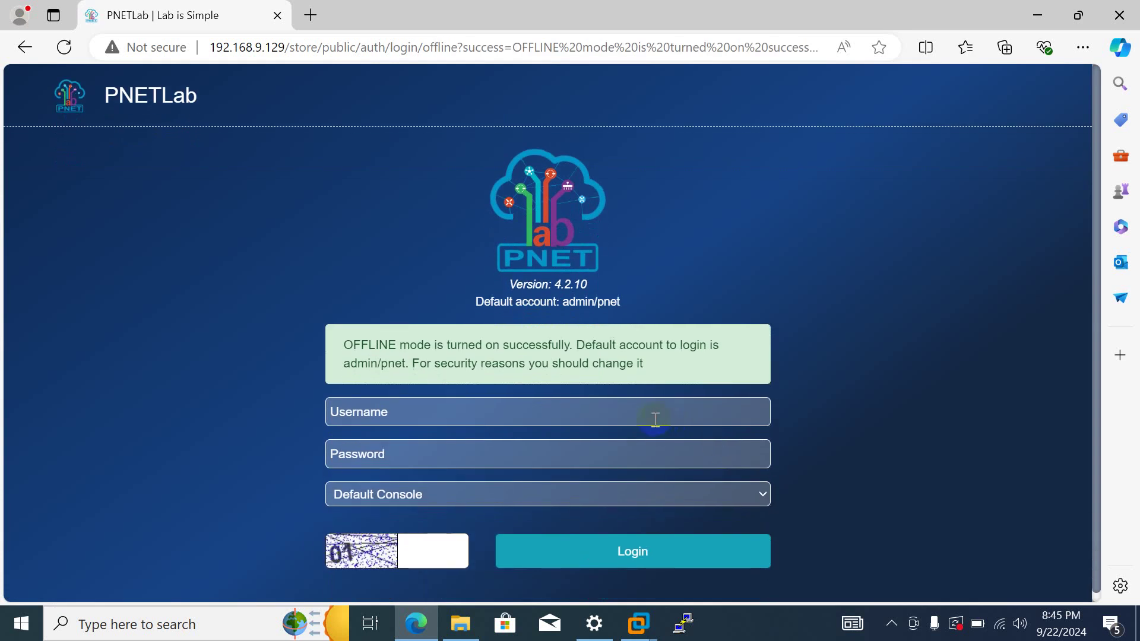
left_click(655, 418)
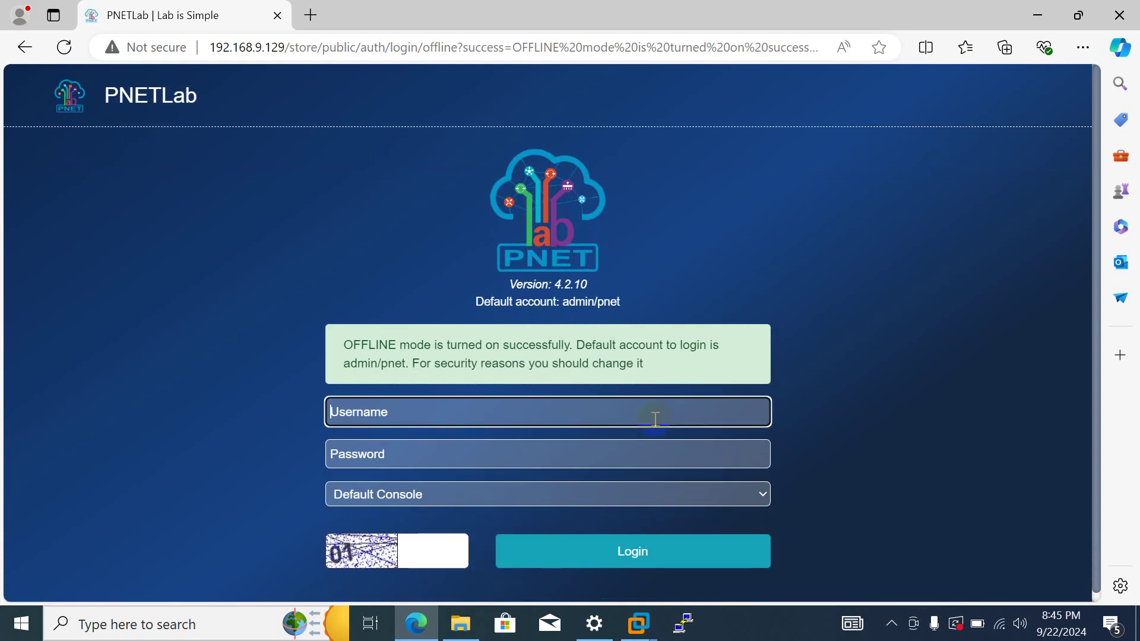
type("a")
key("BackSpace")
type("roo")
key("BackSpace")
type("admin")
left_click(607, 444)
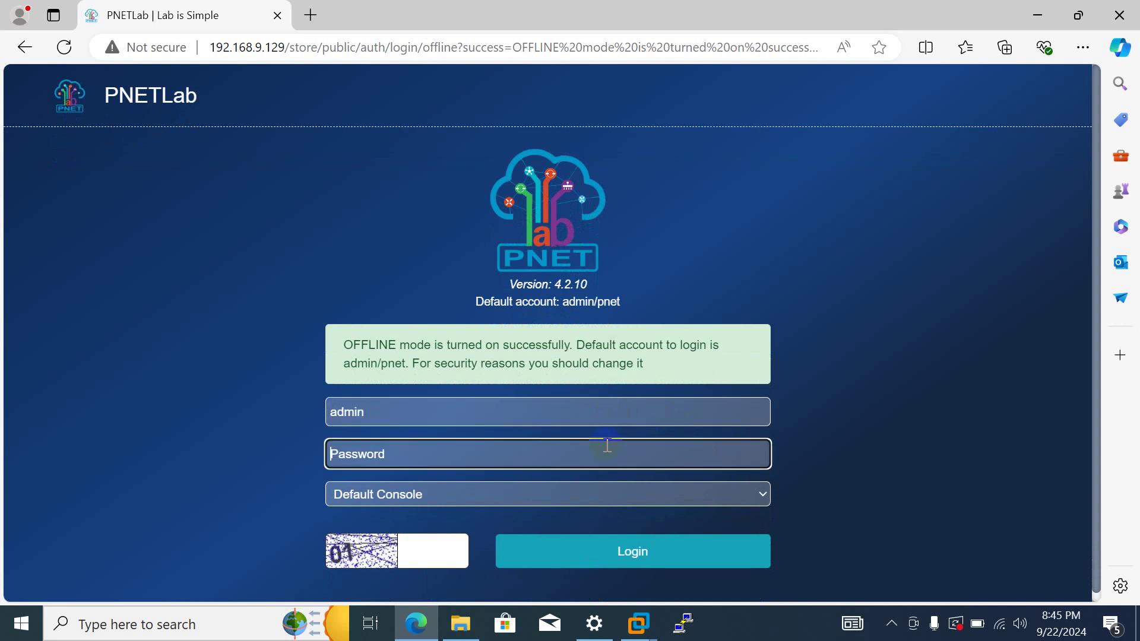
type("p")
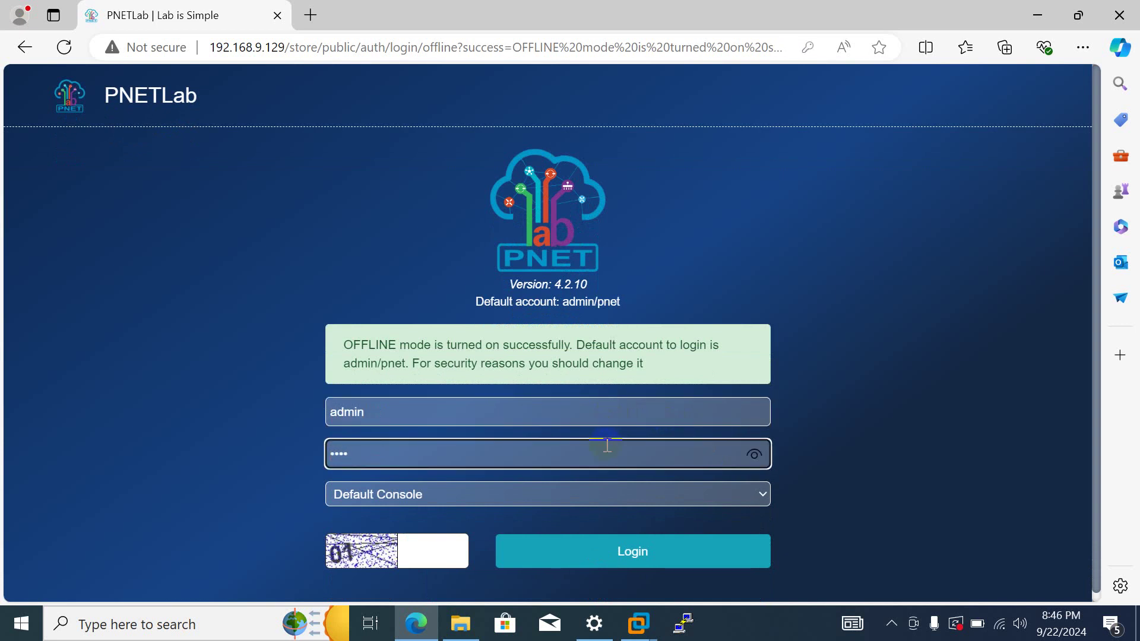
left_click(417, 547)
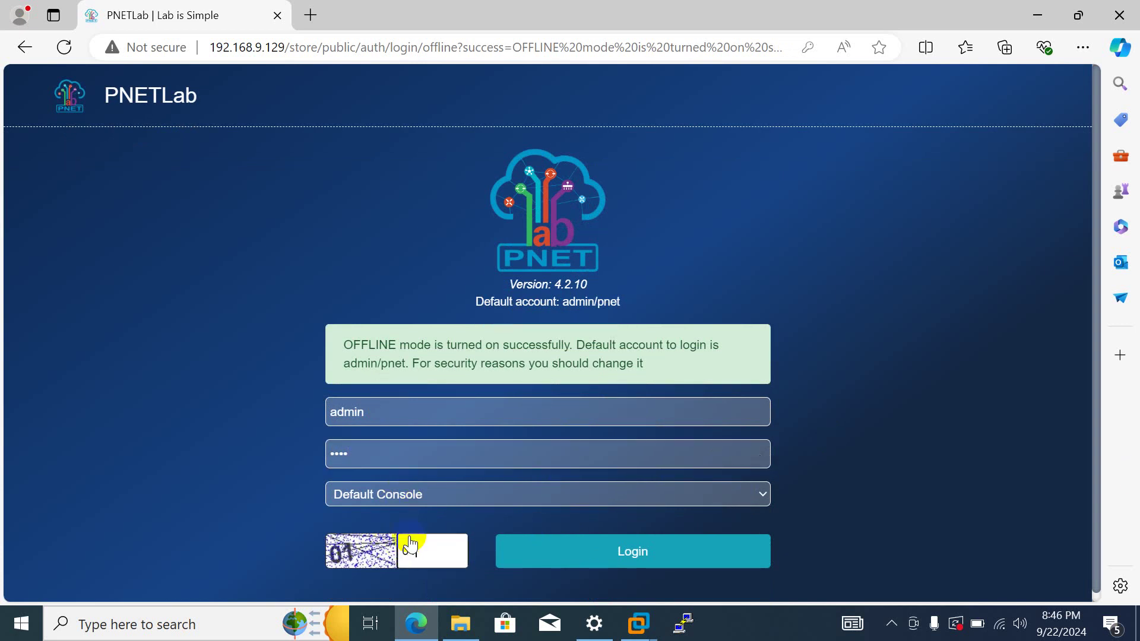
left_click(570, 550)
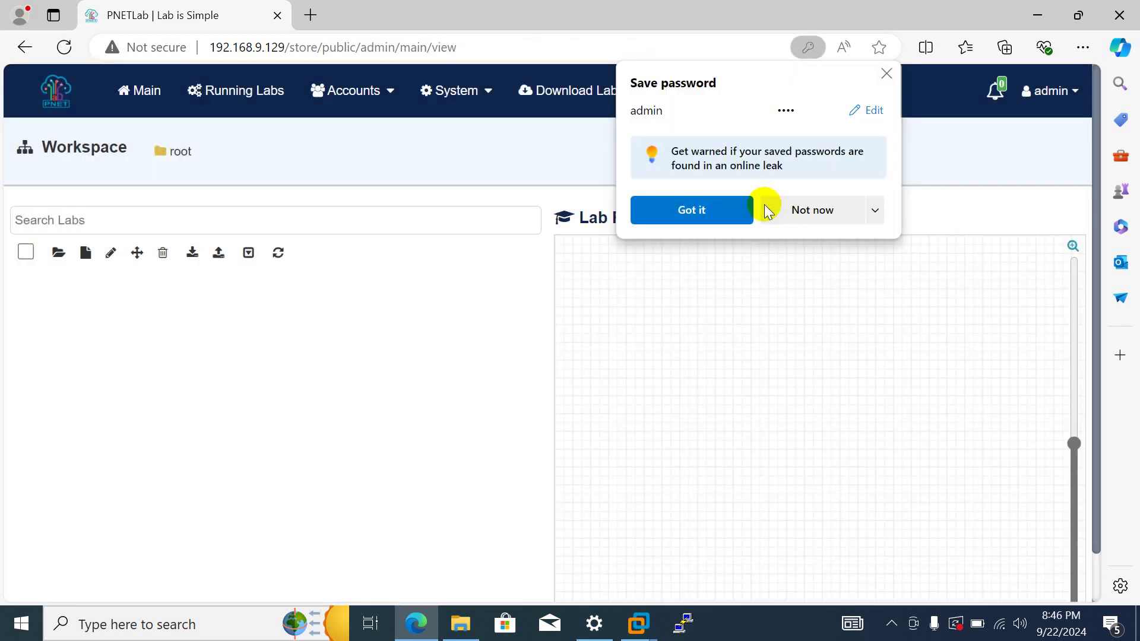
- Dismiss the save-password offer, then create and delete a New Folder in the Workspace
left_click(790, 212)
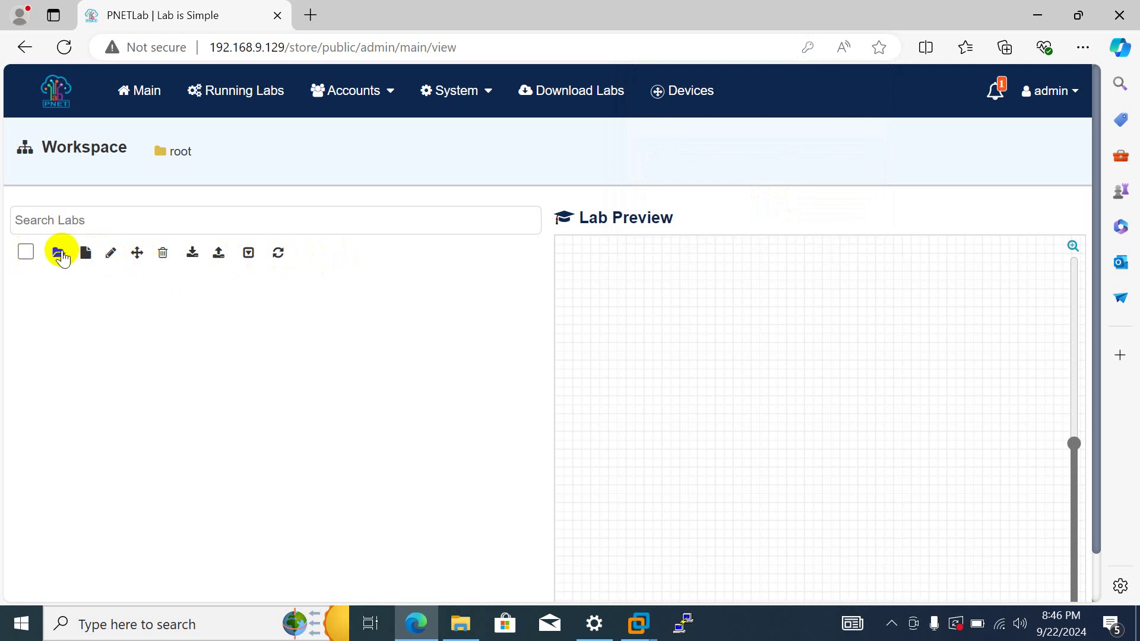
left_click(58, 252)
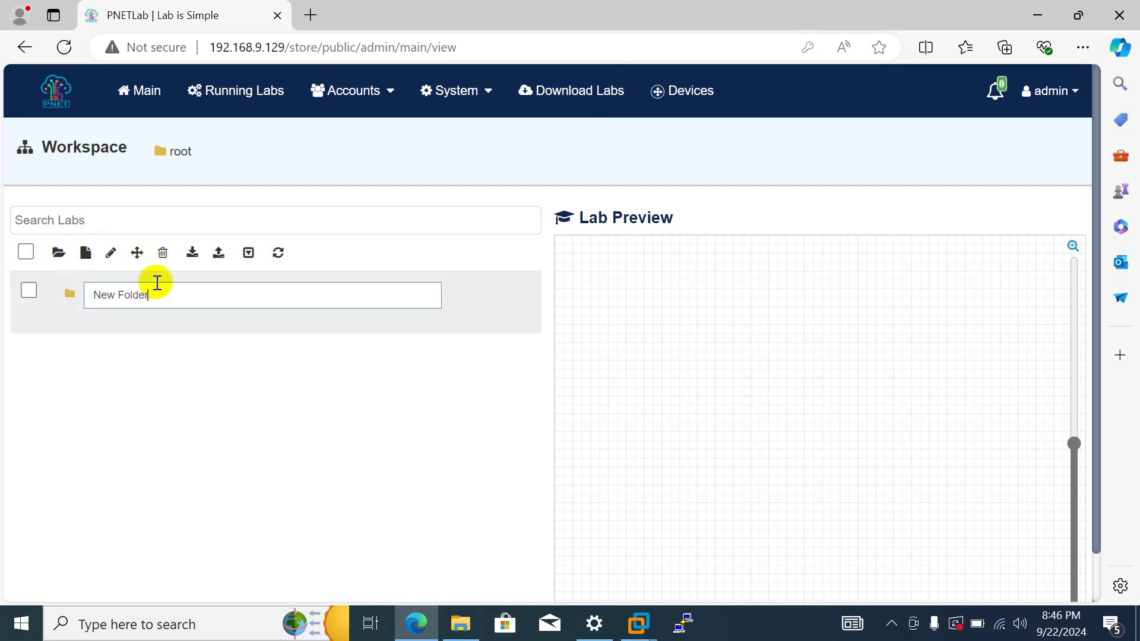
key("Return")
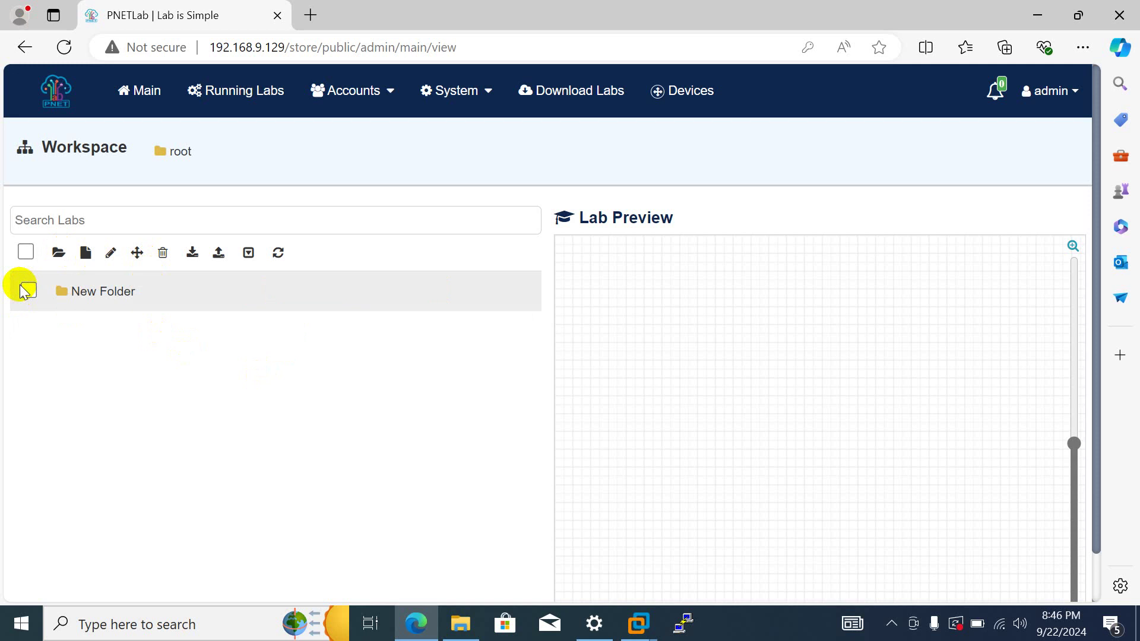
left_click(28, 290)
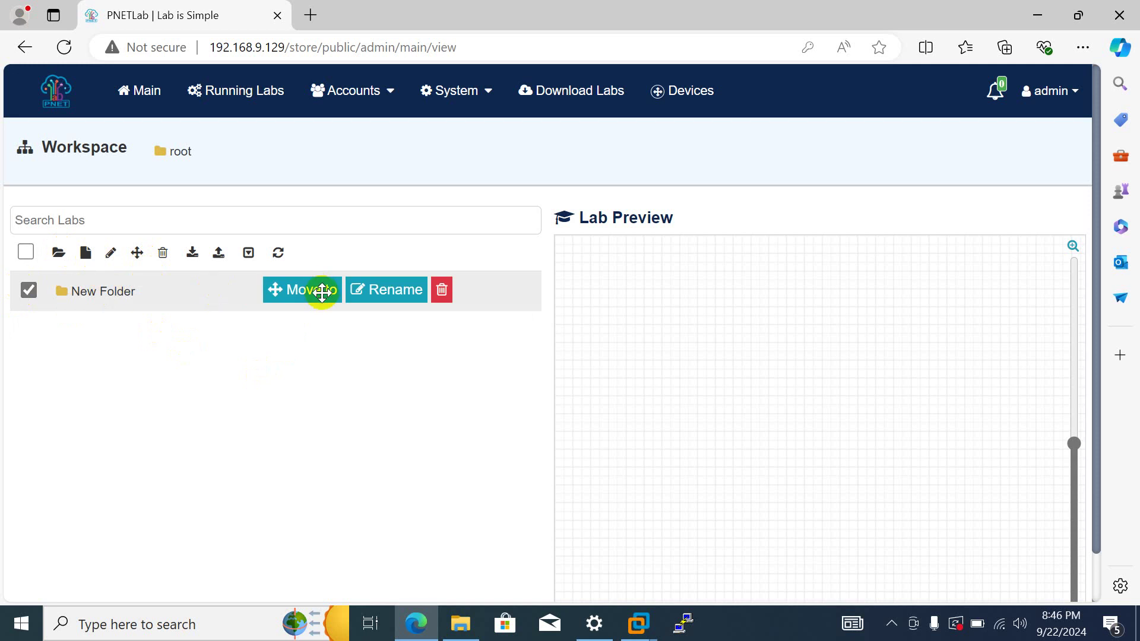
left_click(442, 290)
left_click(630, 146)
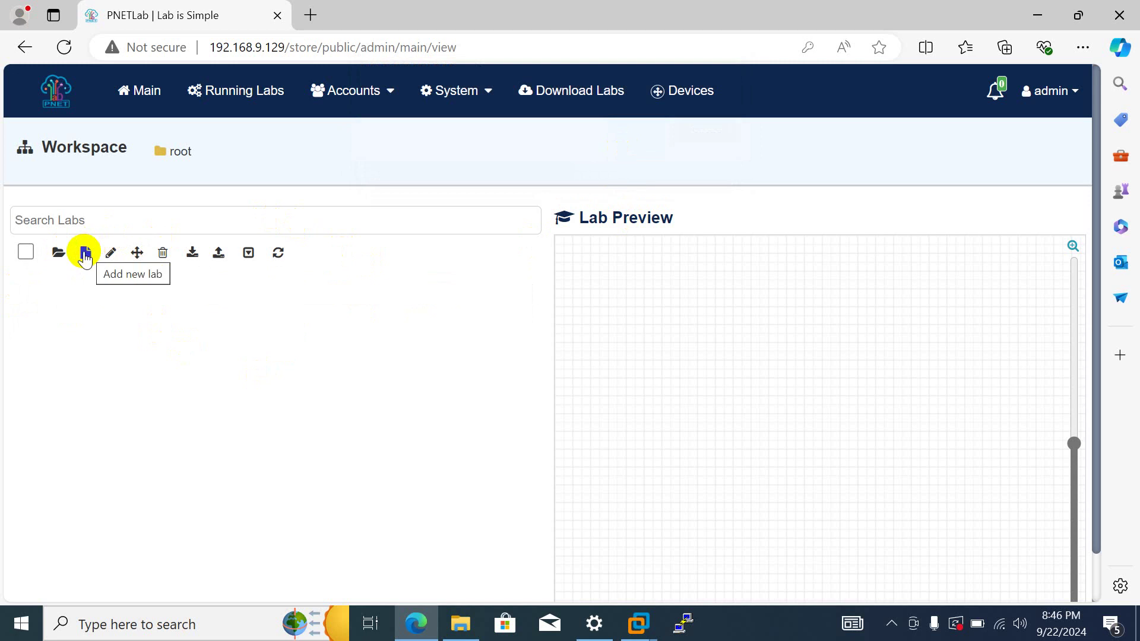
- Add a new lab named LAB_1 and open its topology
left_click(85, 254)
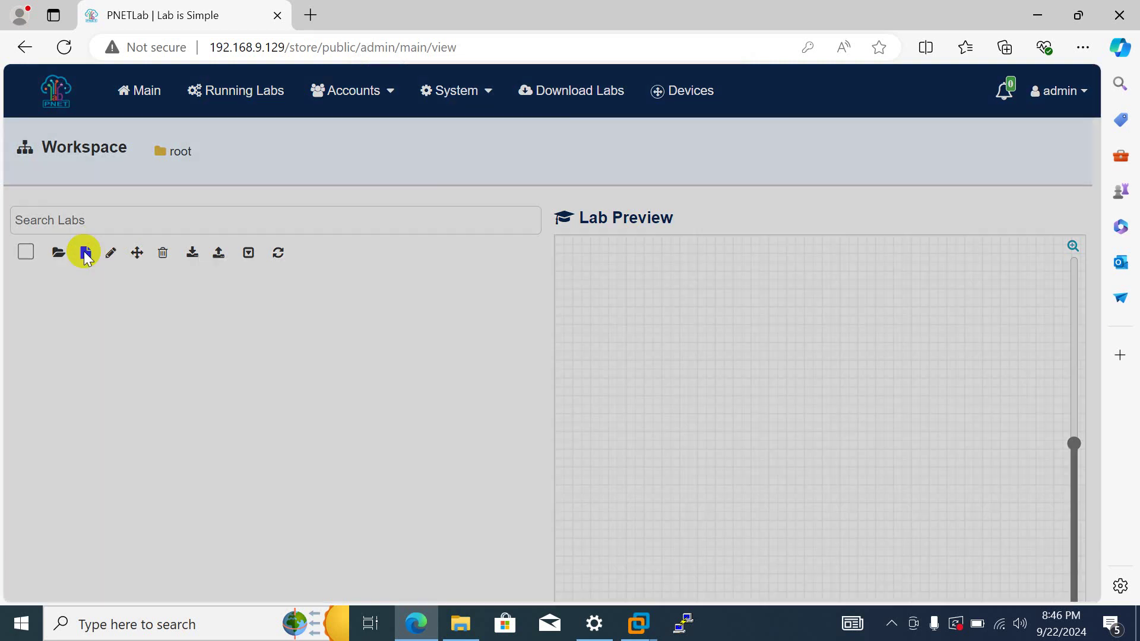
left_click(264, 186)
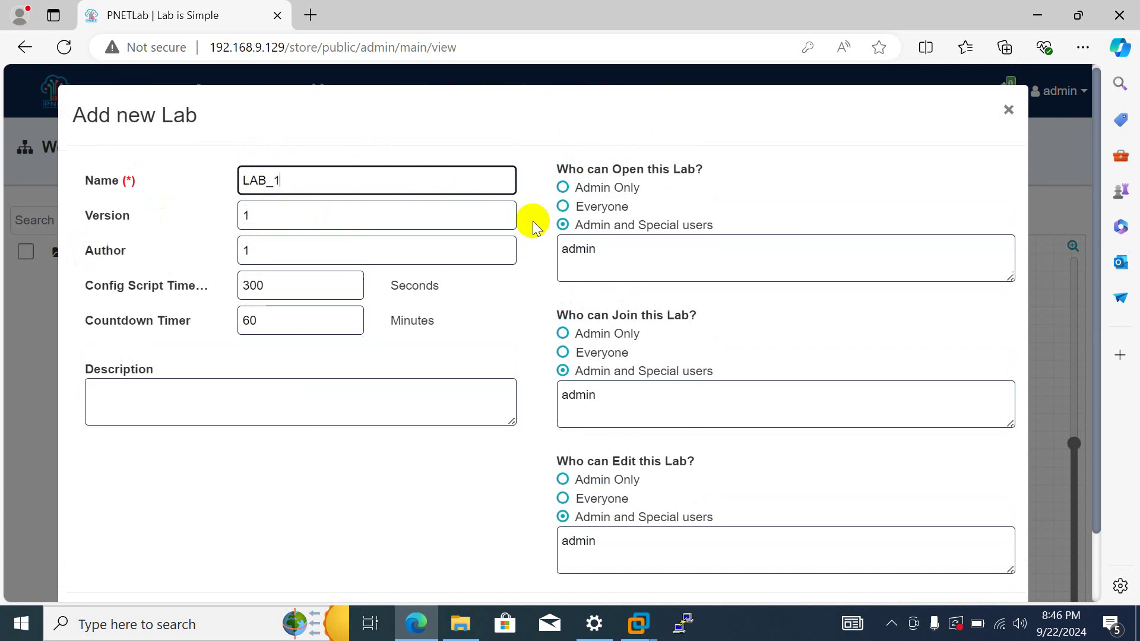
scroll(541, 232, "down", 2)
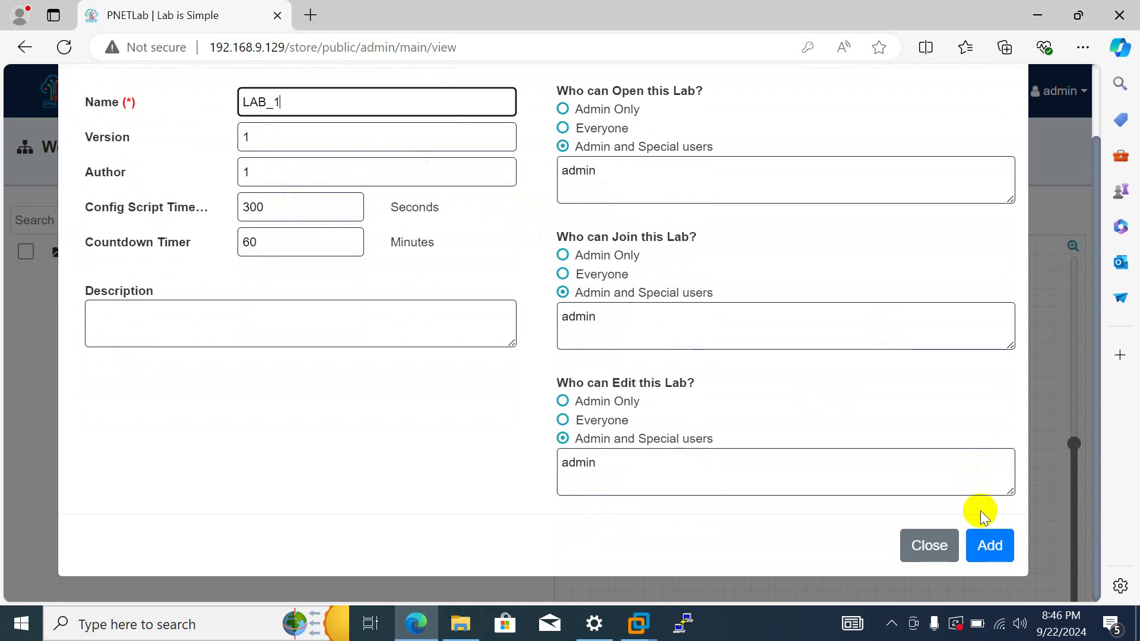
left_click(987, 545)
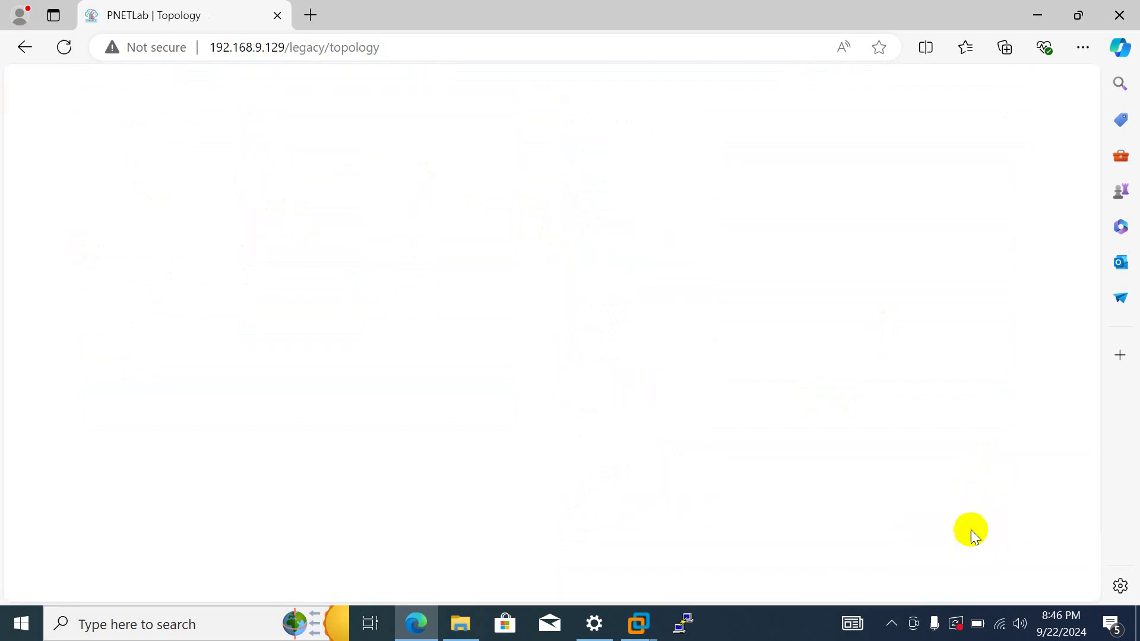
- Add a node from the Virtual PC (VPCS) template, named VPC, to LAB_1 and save it
right_click(248, 209)
left_click(365, 245)
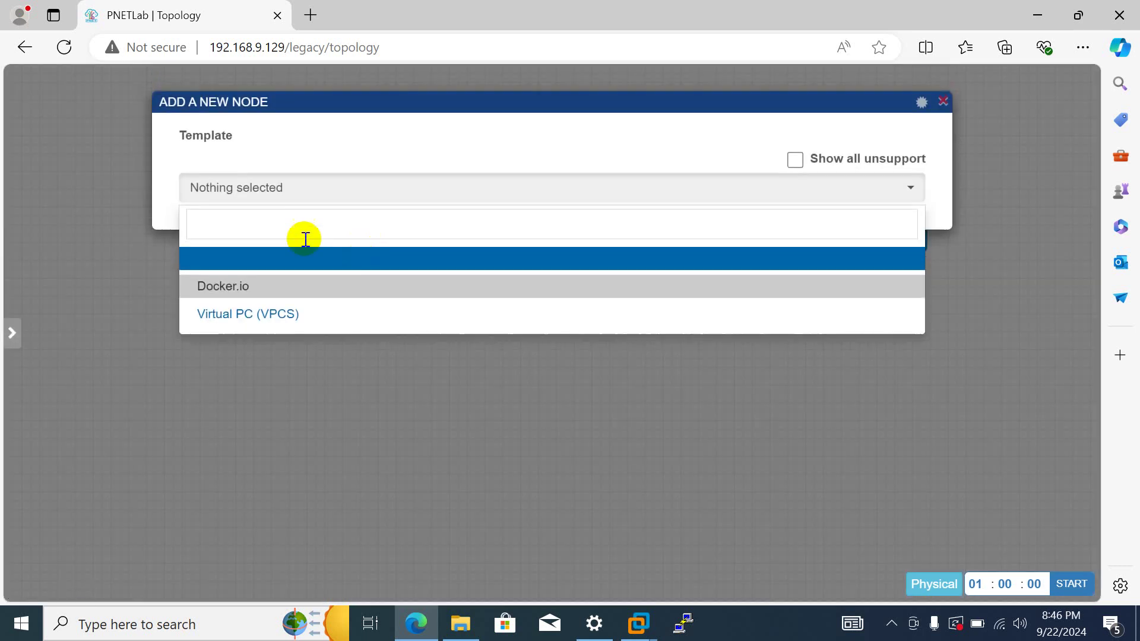
left_click(284, 316)
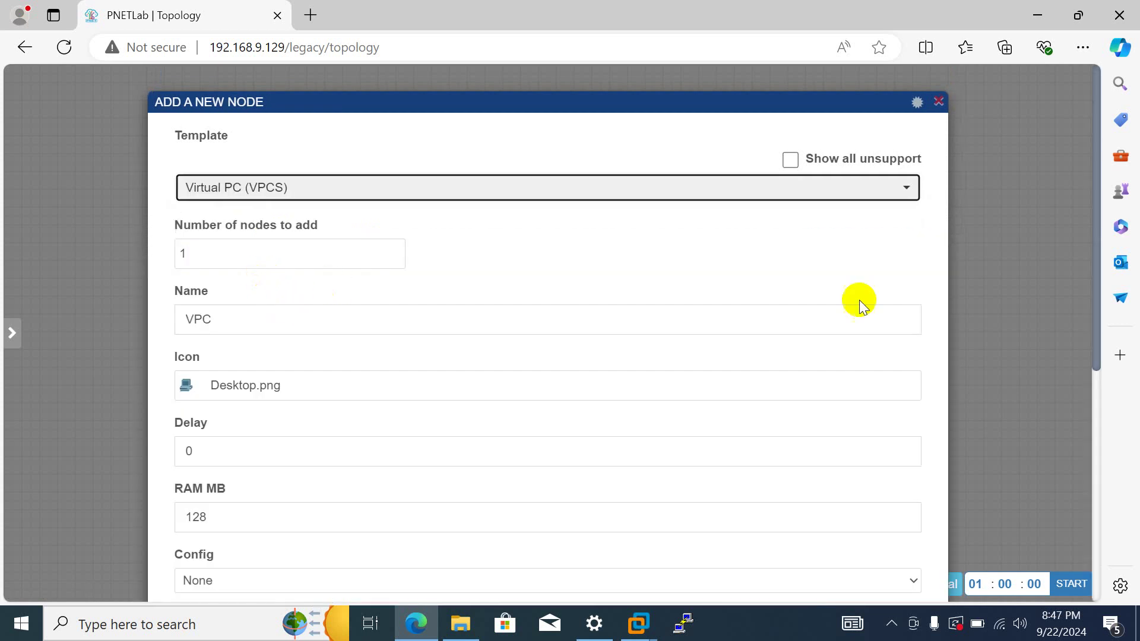
scroll(638, 331, "down", 6)
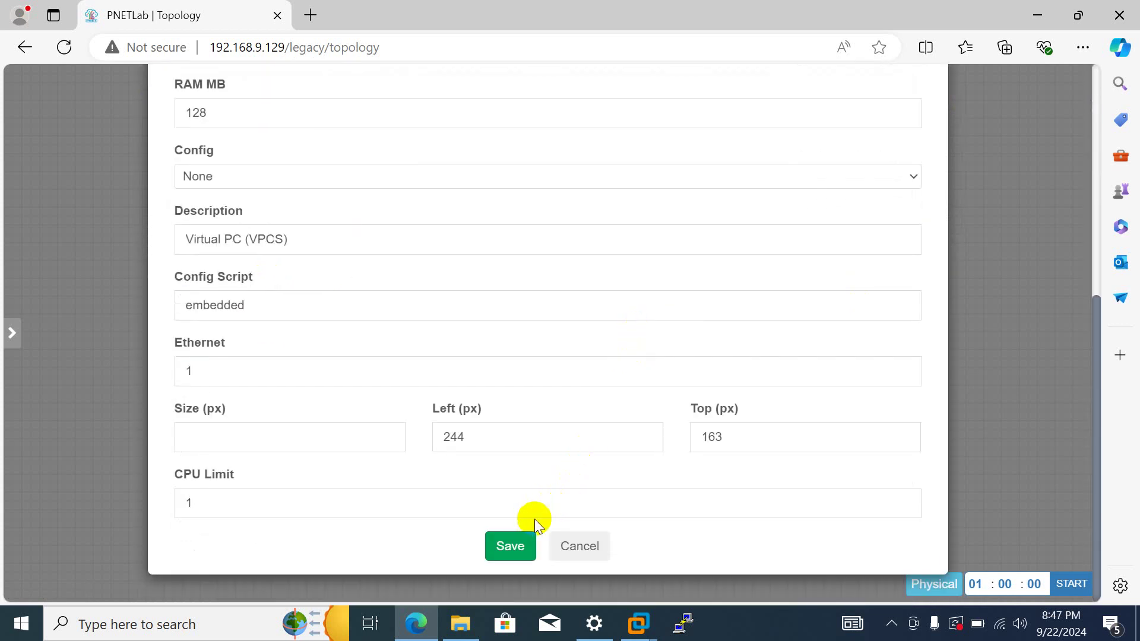
left_click(525, 547)
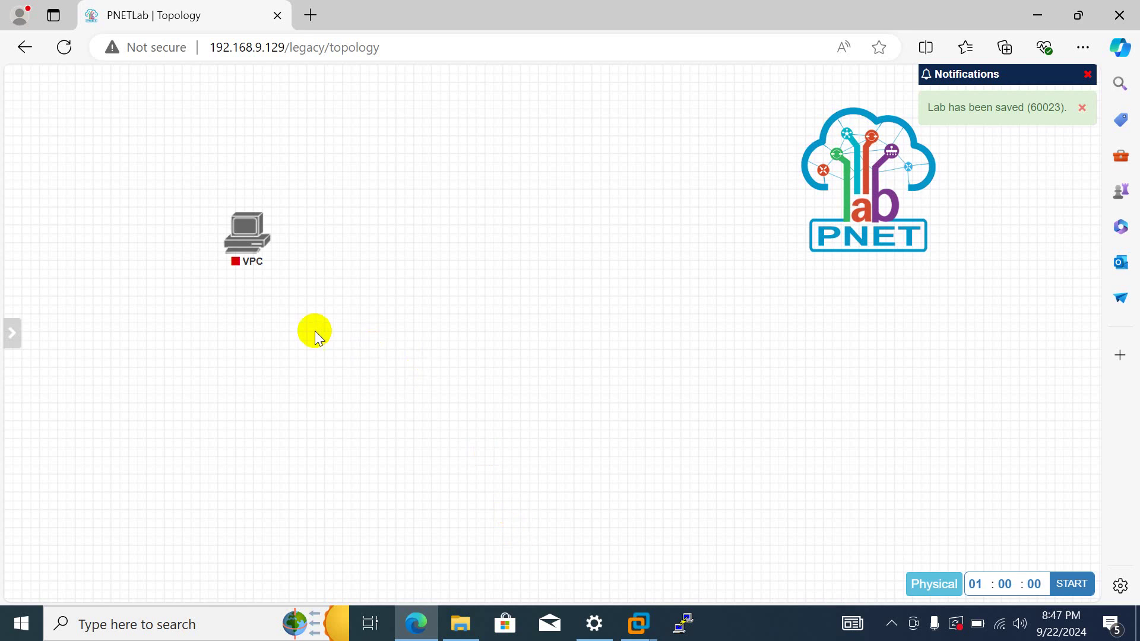
- Start the VPC node in the topology
mouse_move(243, 234)
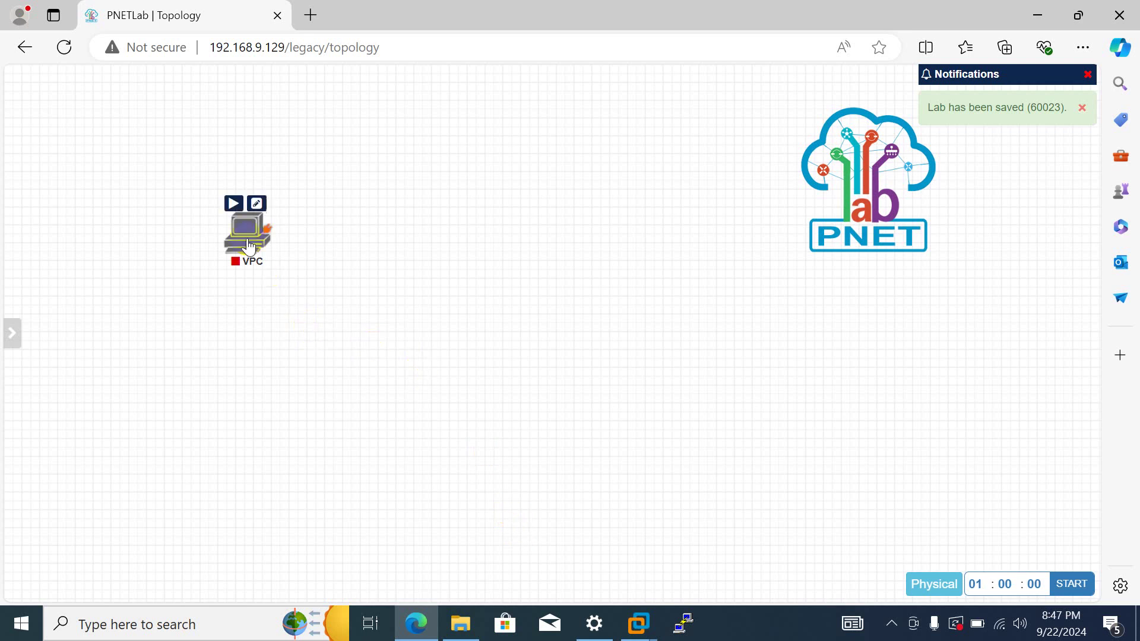
left_click(243, 243)
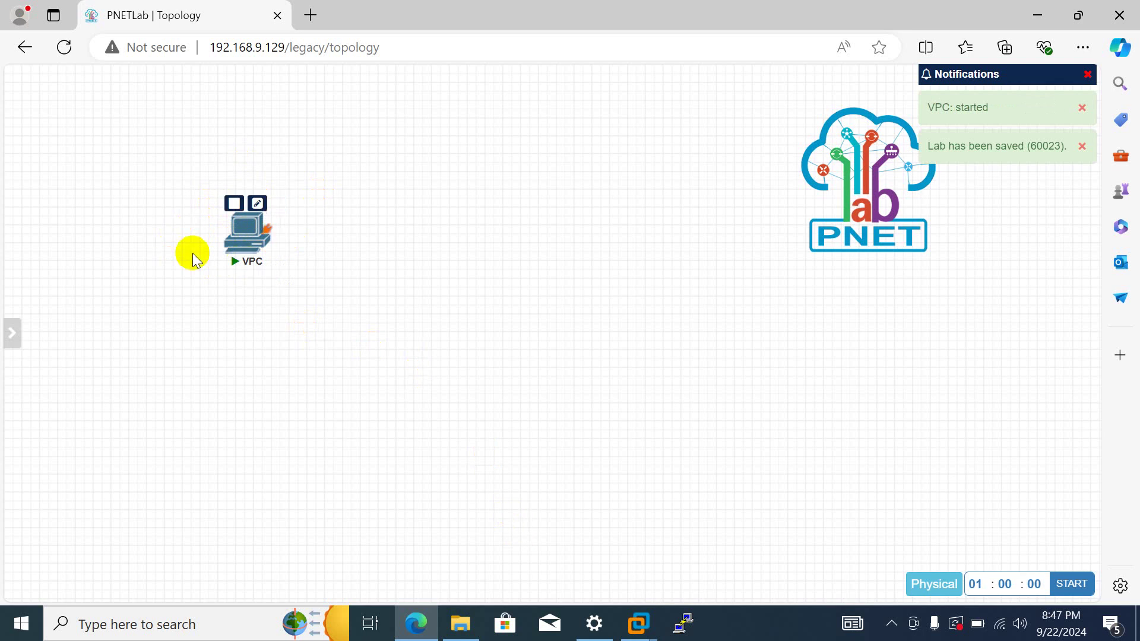
mouse_move(260, 263)
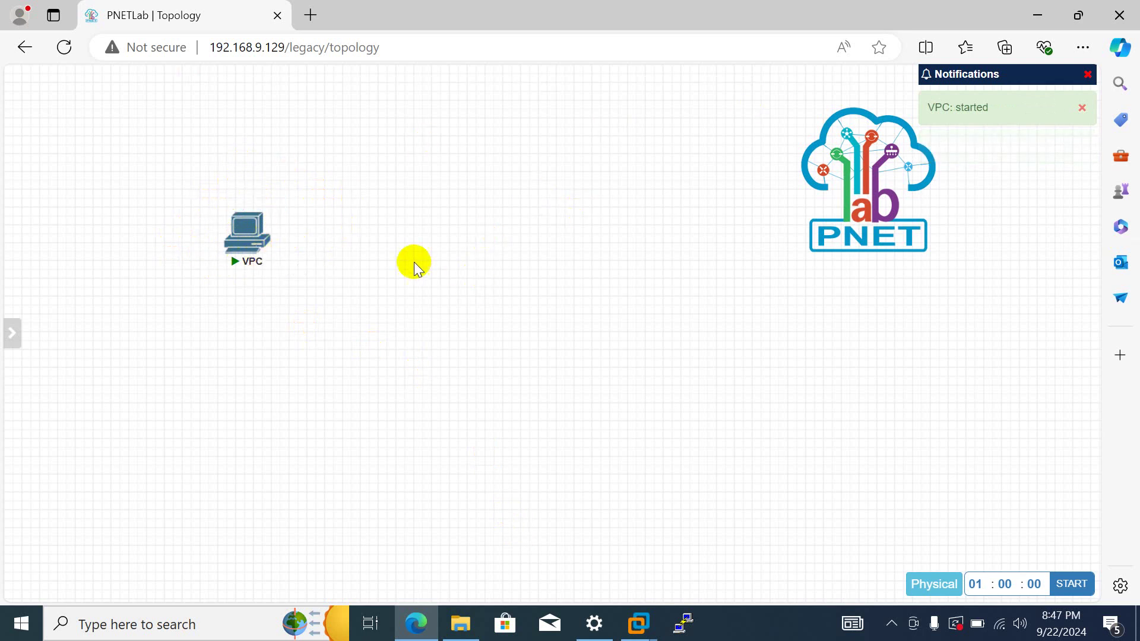
- Open the ccnp ENCOR folder in File Explorer and launch the WinSCP 5.21.6 installer
mouse_move(12, 214)
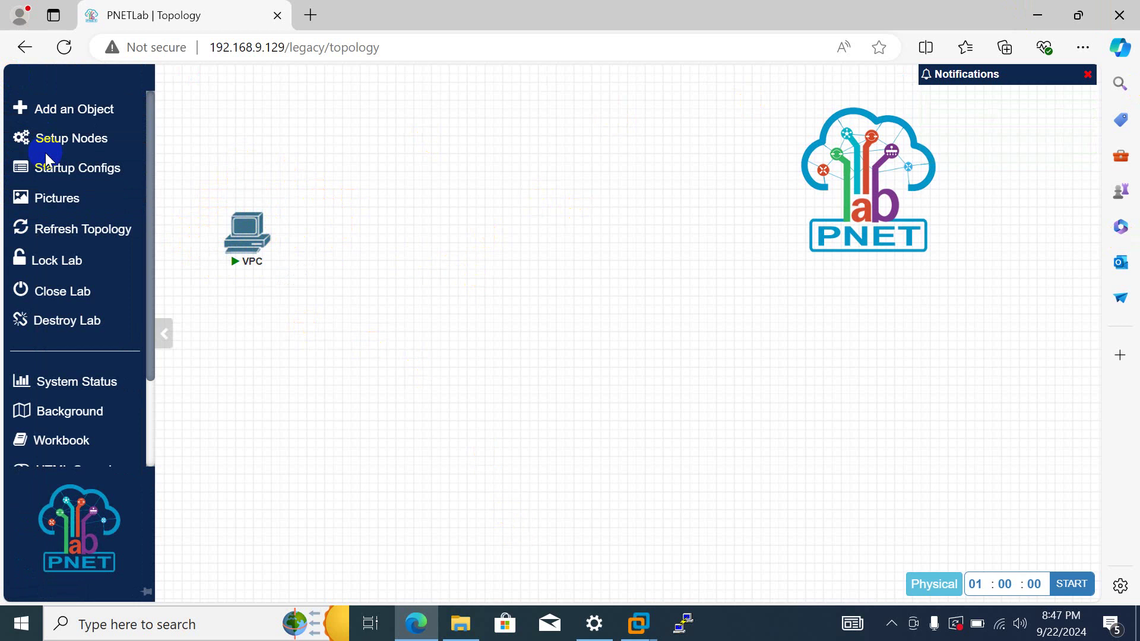
scroll(45, 152, "down", 2)
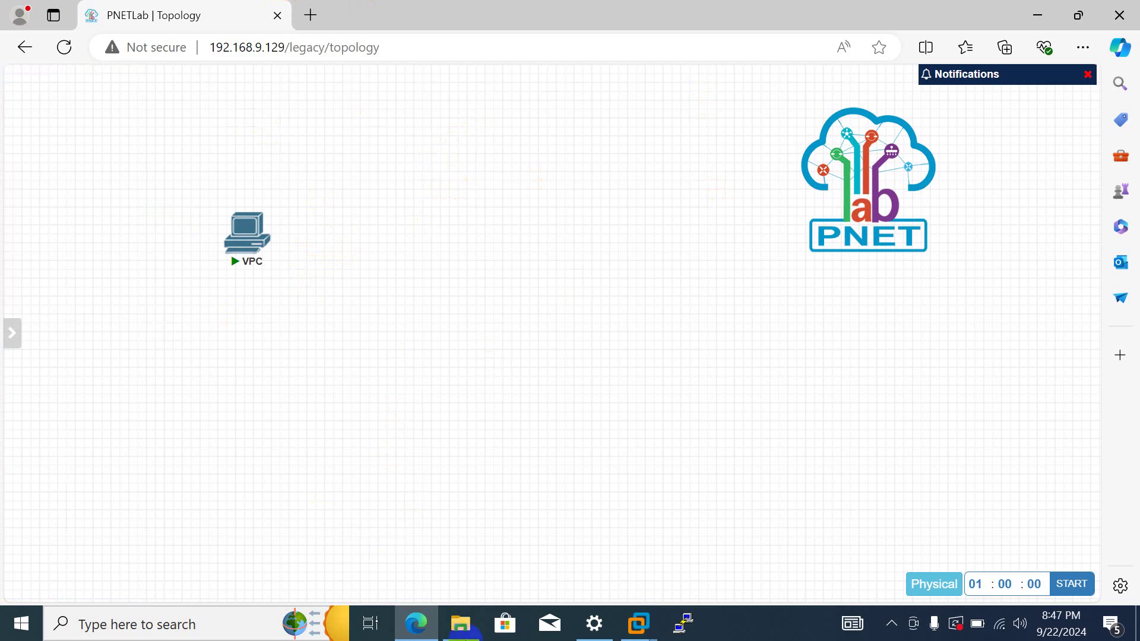
left_click(461, 623)
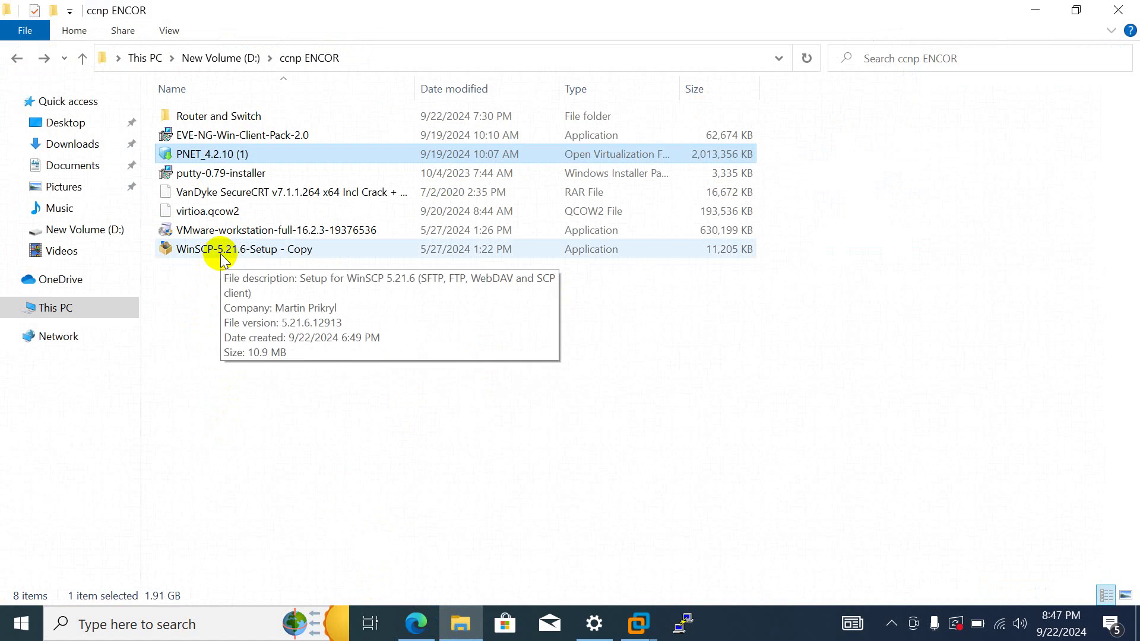
double_click(220, 254)
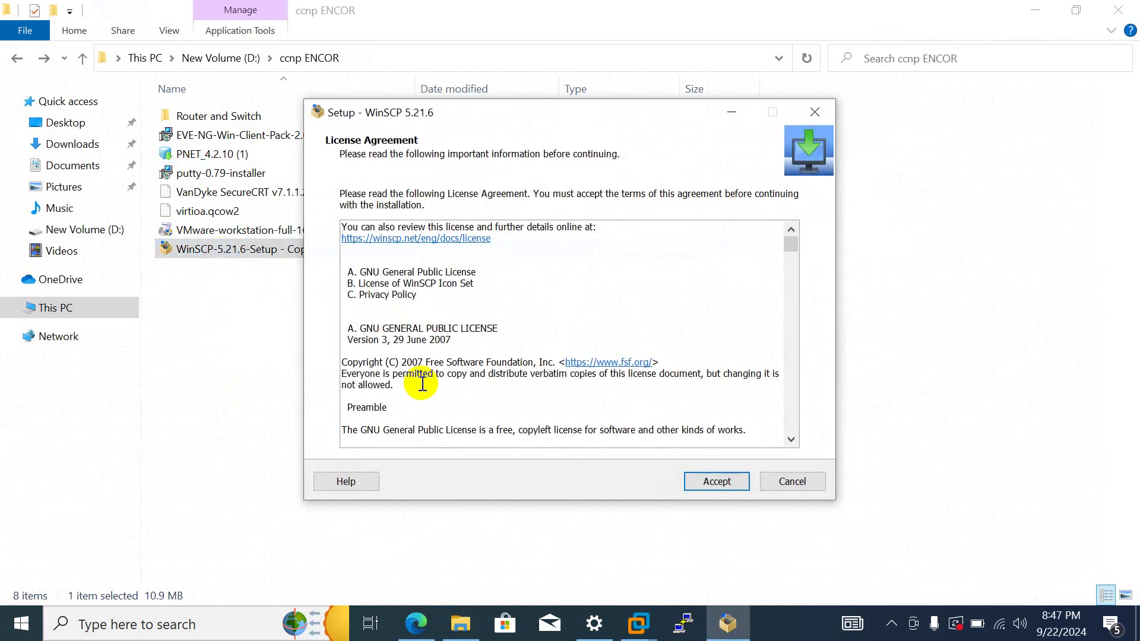
- Install WinSCP 5.21.6 as a full upgrade, then return to the PNETLab topology tab
left_click(710, 478)
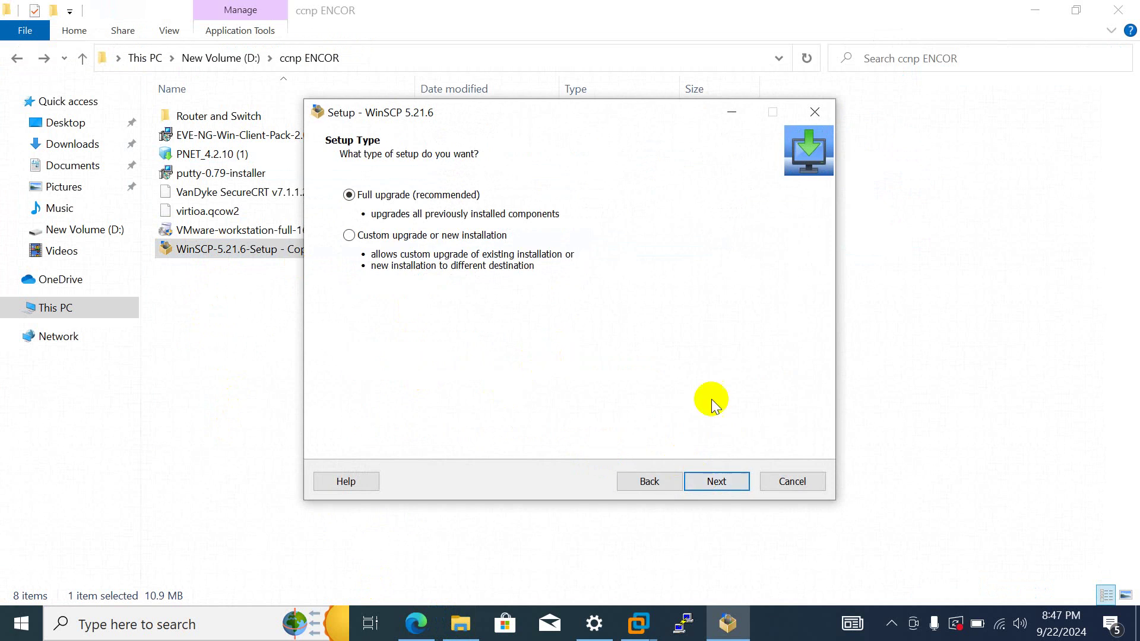
left_click(715, 479)
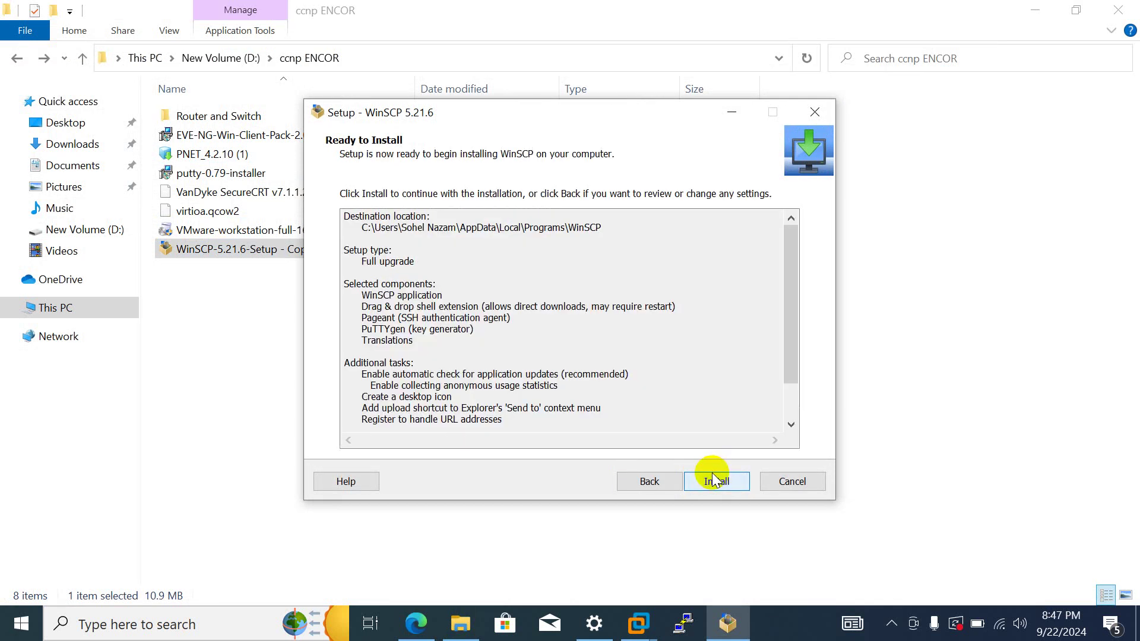
left_click(714, 479)
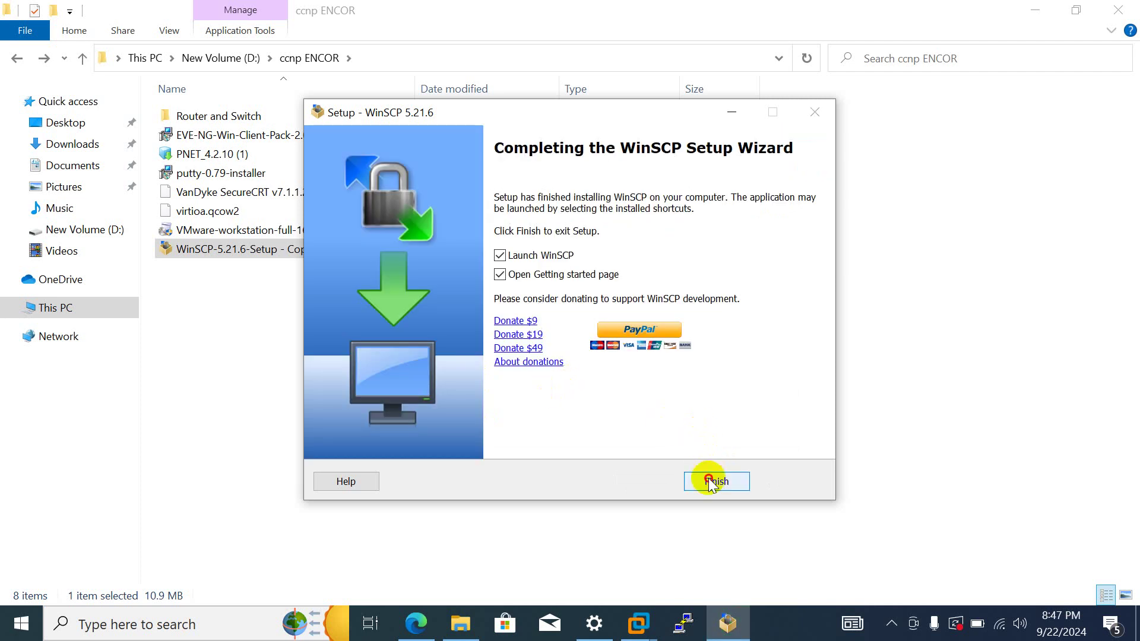
left_click(714, 480)
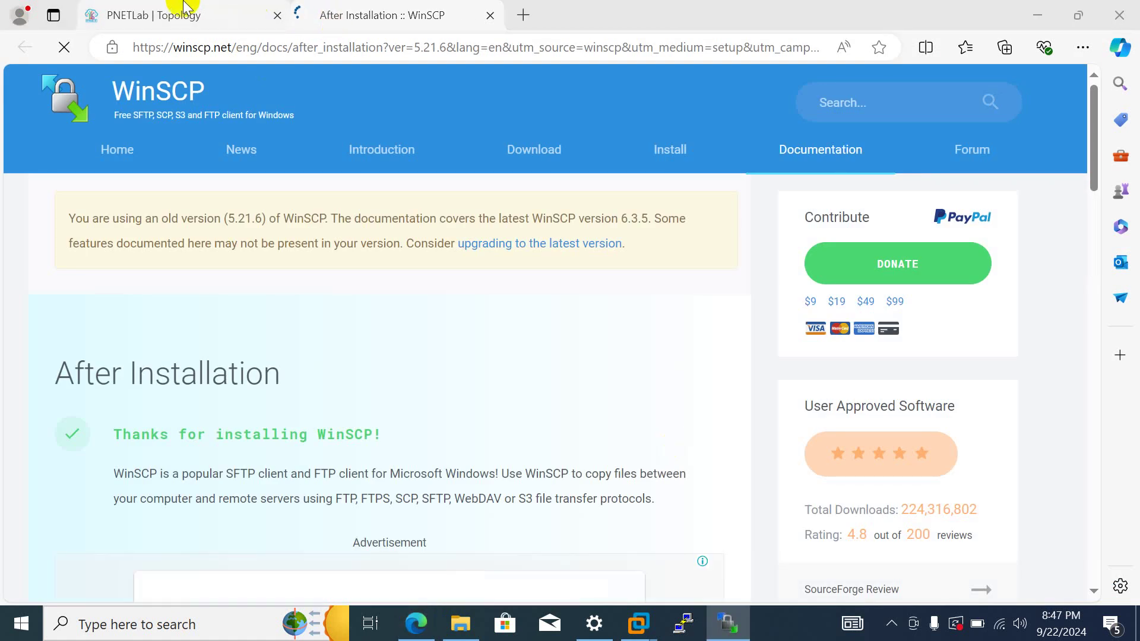
left_click(181, 13)
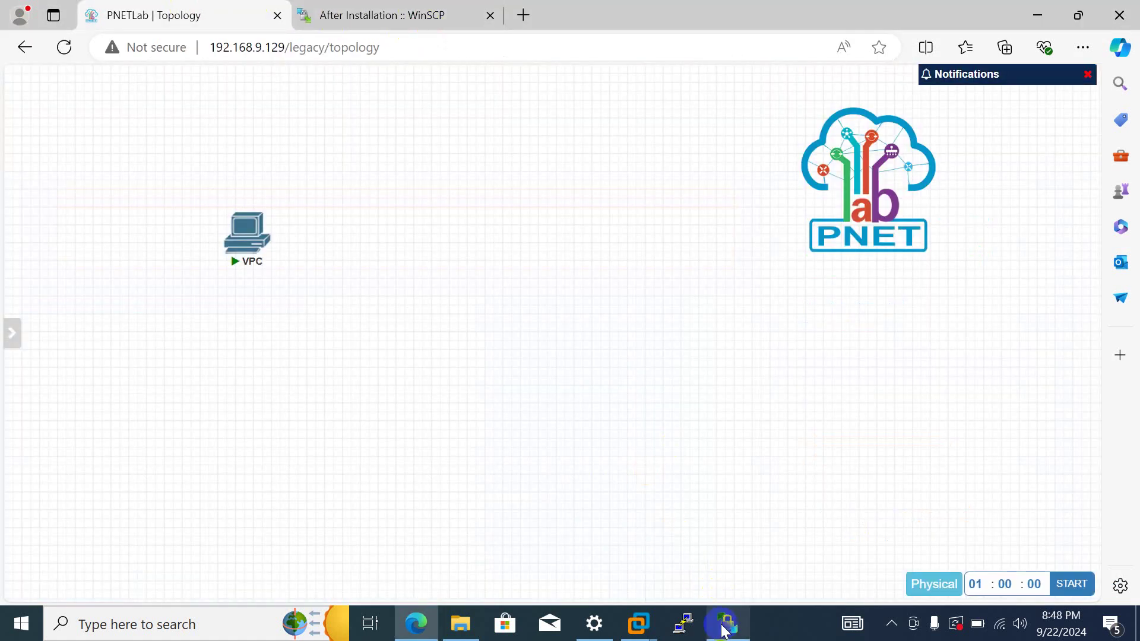
mouse_move(725, 631)
left_click(684, 564)
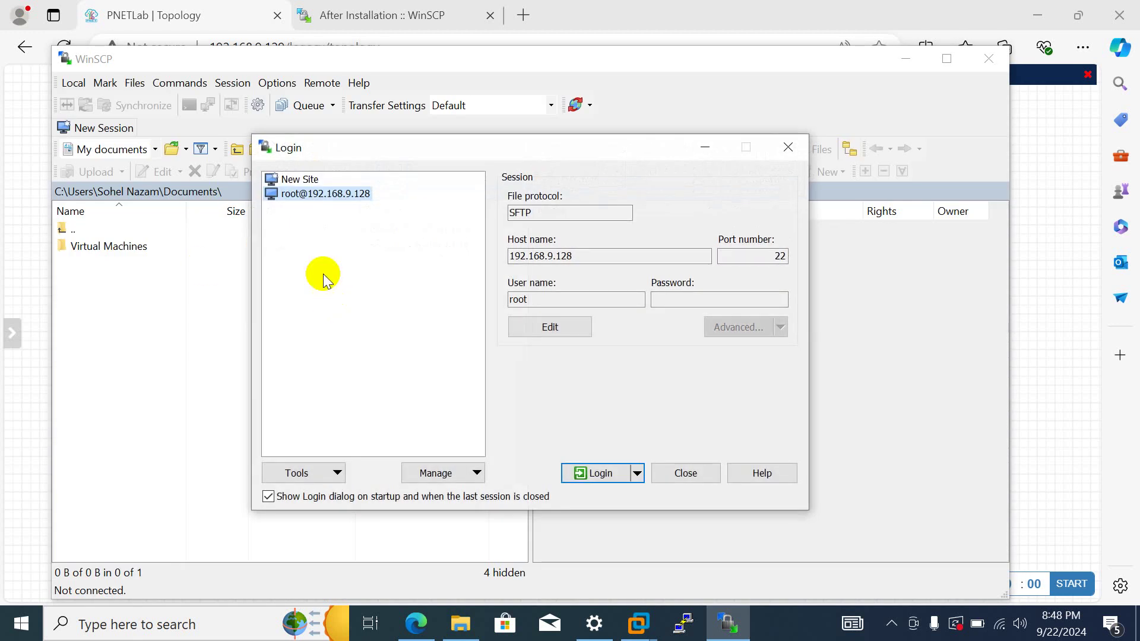
left_click(602, 260)
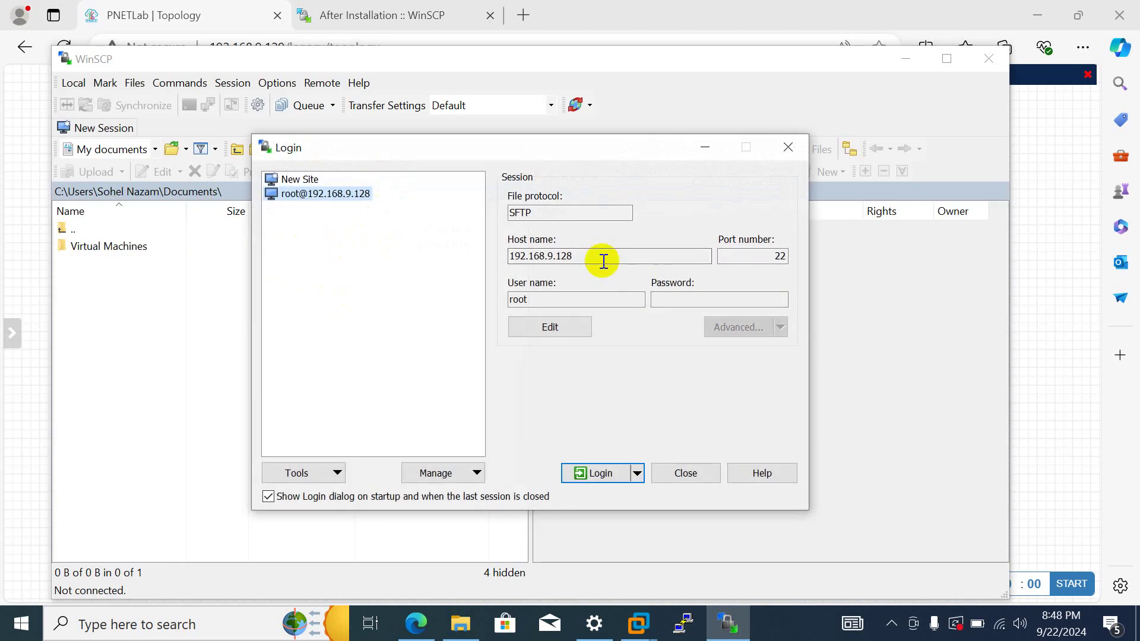
left_click_drag(510, 256, 659, 261)
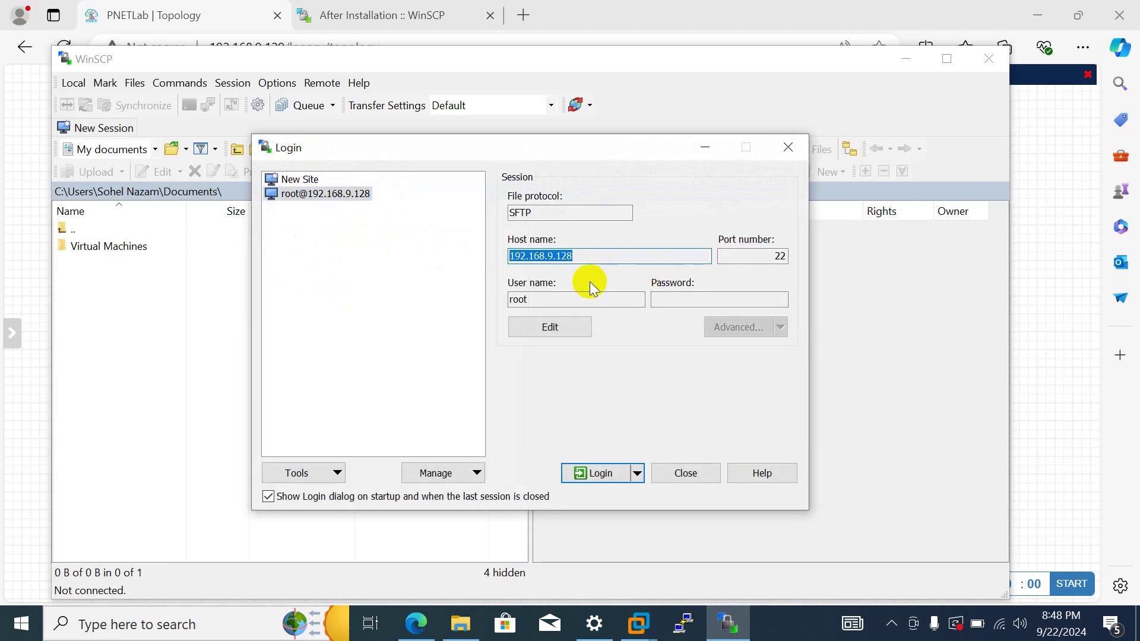
double_click(558, 295)
left_click(693, 301)
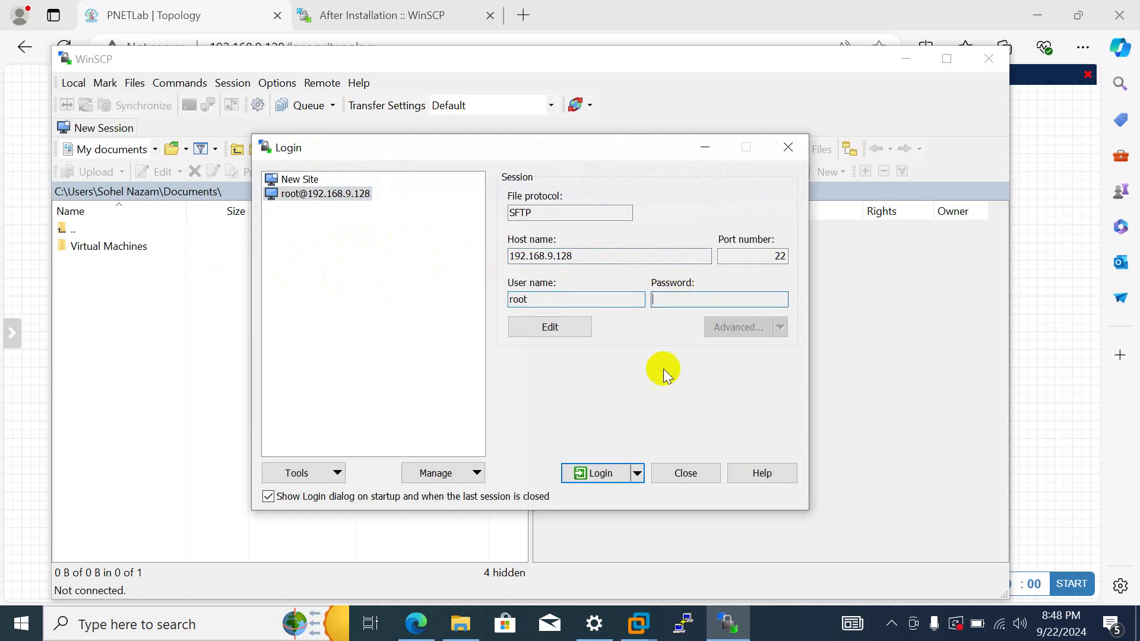
left_click(607, 473)
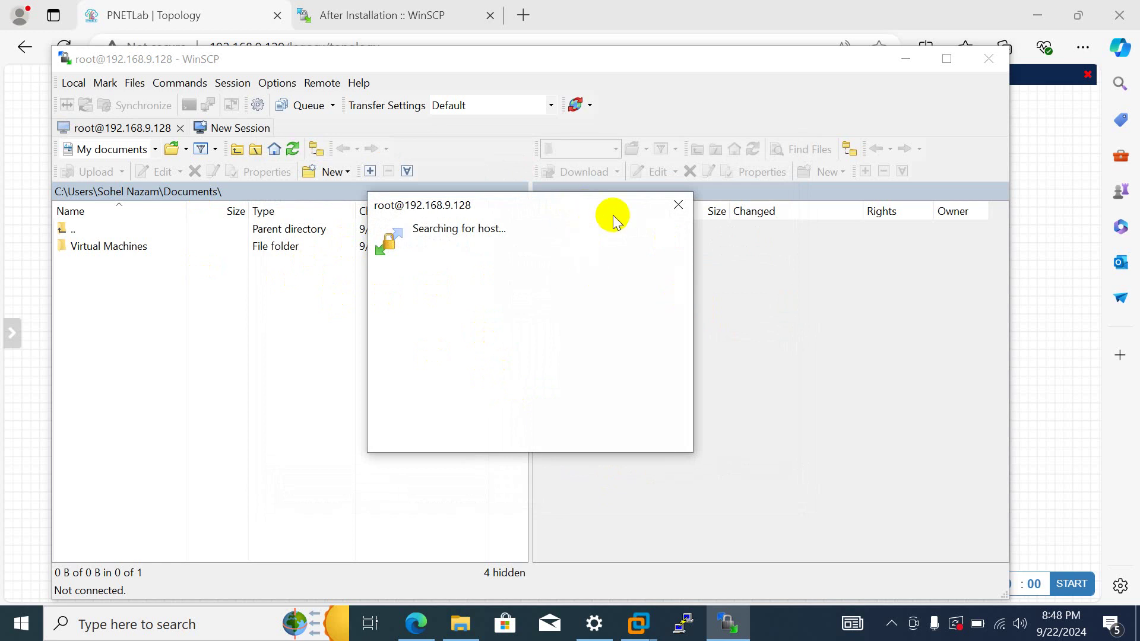
- Cancel the stalled connection attempt and go back to the Host name field
left_click_drag(537, 204, 504, 169)
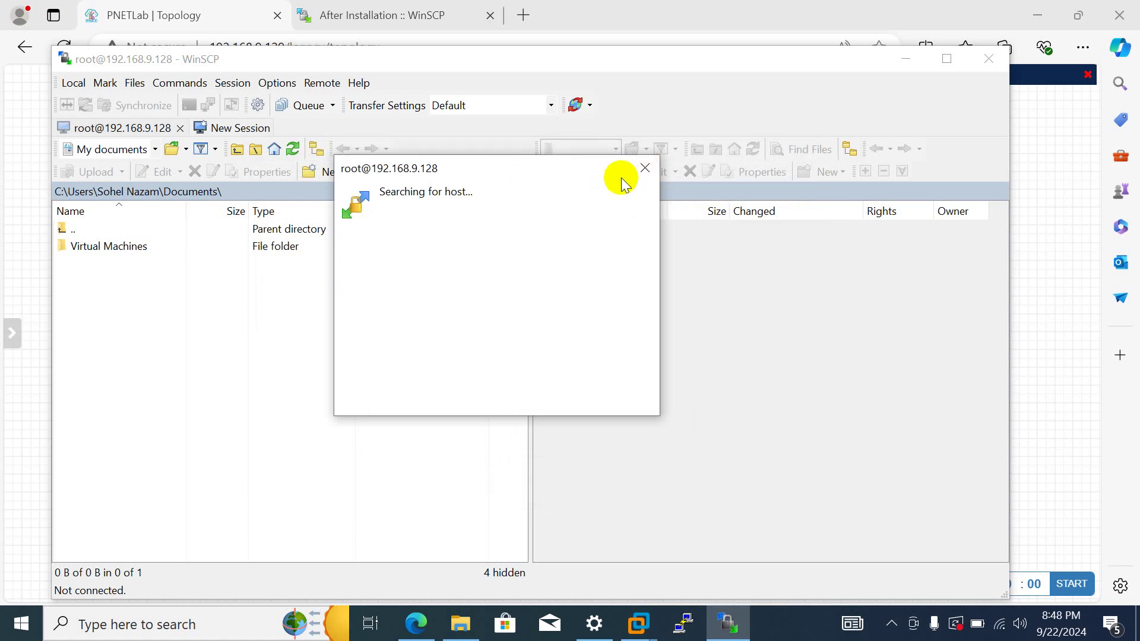
left_click(643, 172)
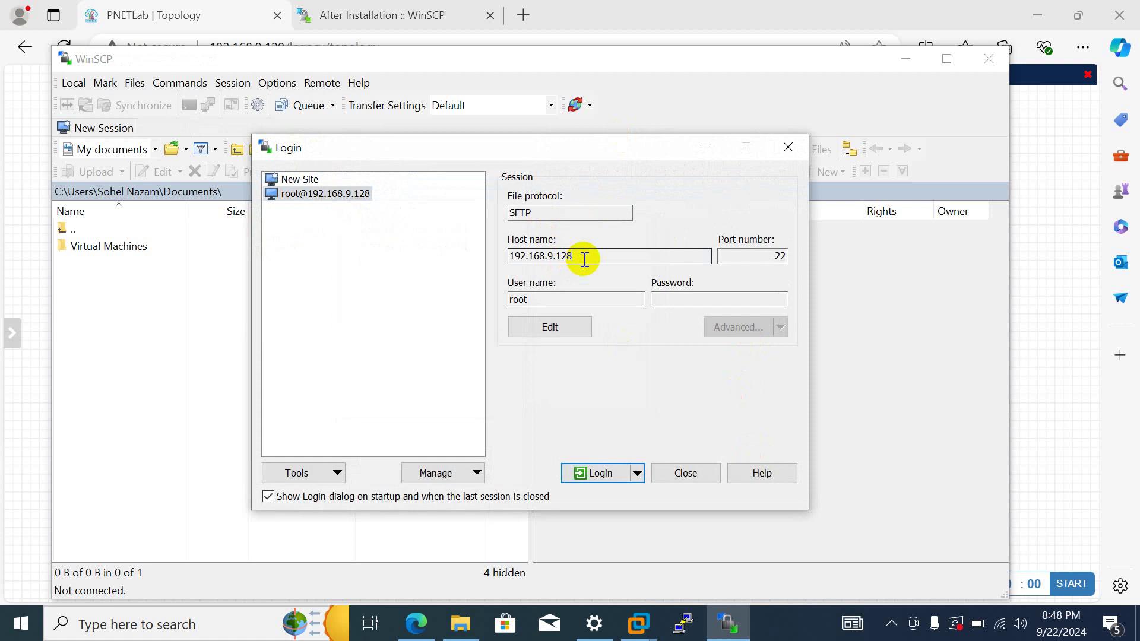
left_click(585, 260)
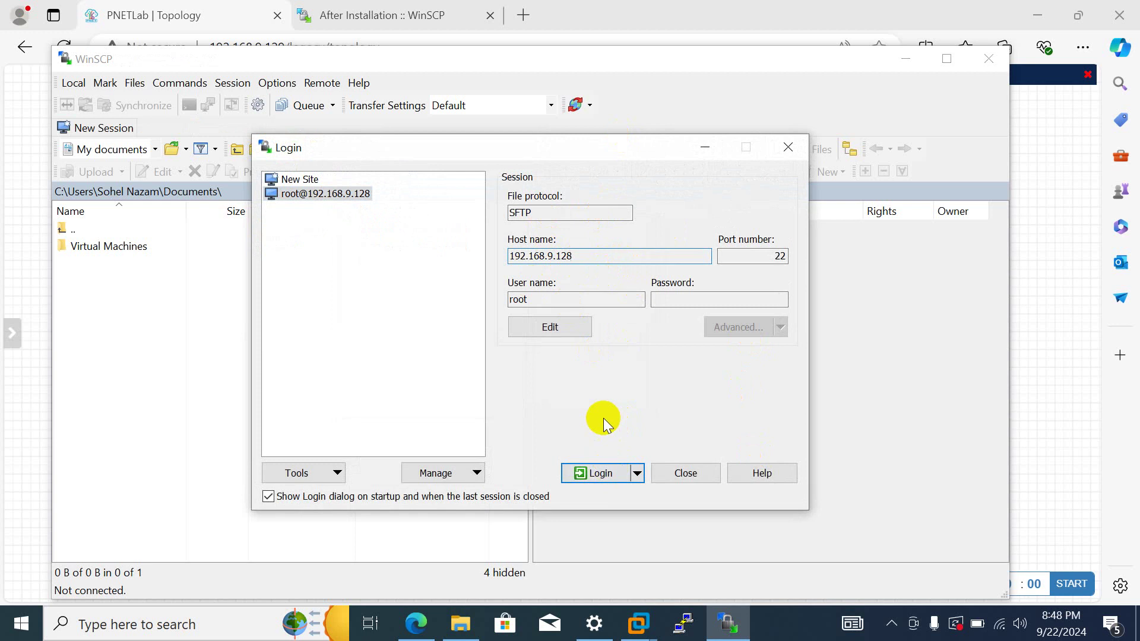
left_click(571, 257)
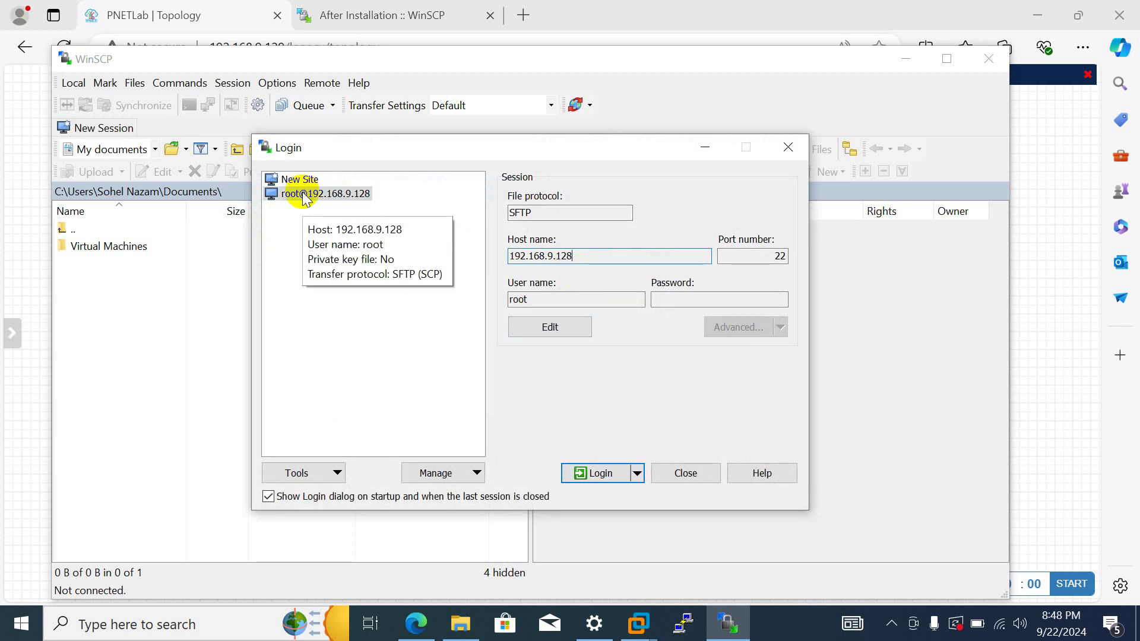
right_click(341, 199)
key("Escape")
right_click(340, 199)
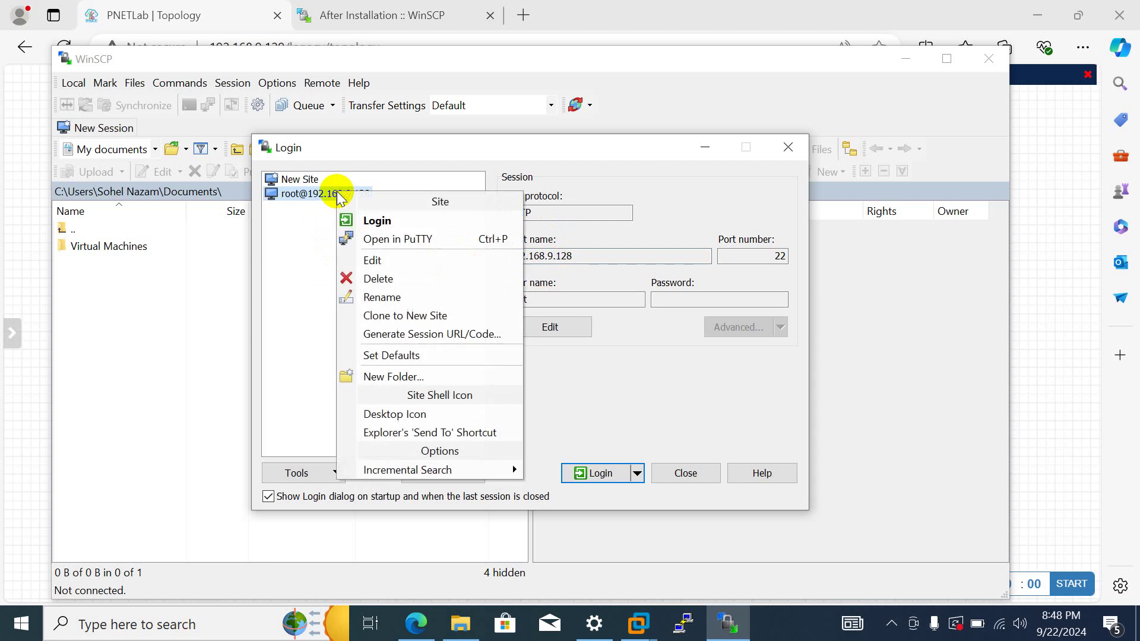
left_click(371, 281)
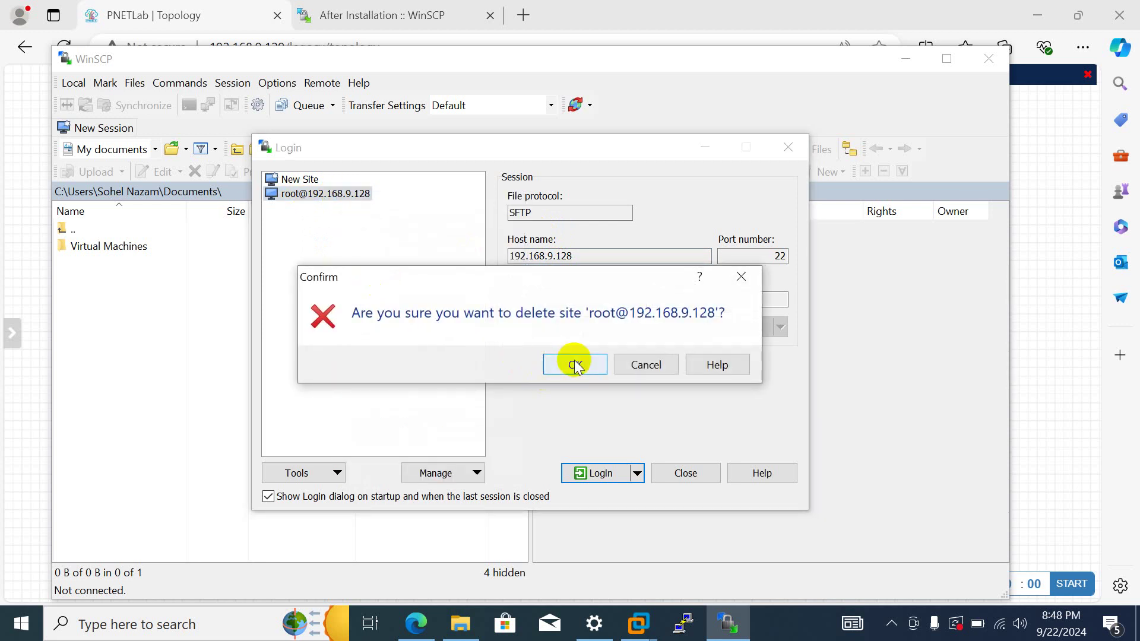
left_click(575, 364)
- Log in to host 192.168.9.129 as root with the account password
left_click(551, 257)
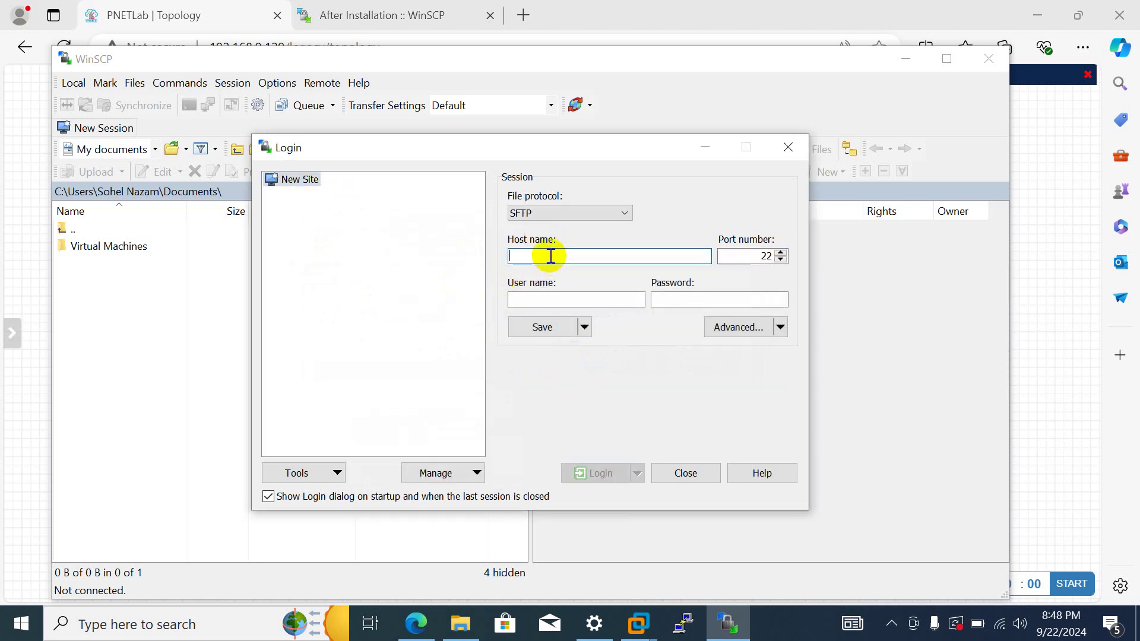
type("1")
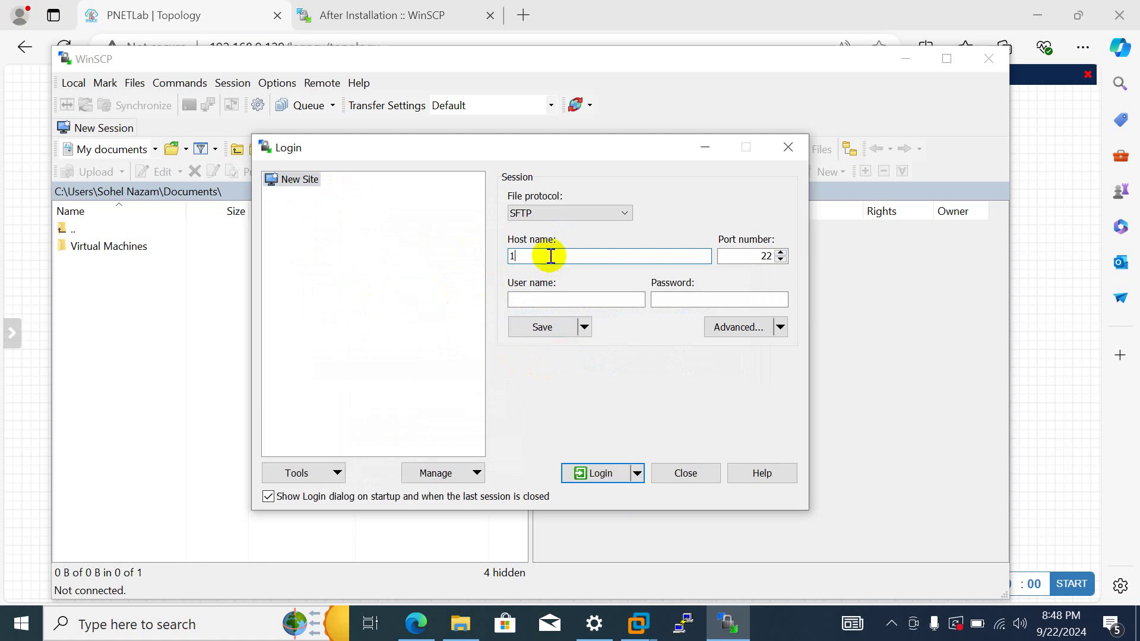
type("92.168.9.129")
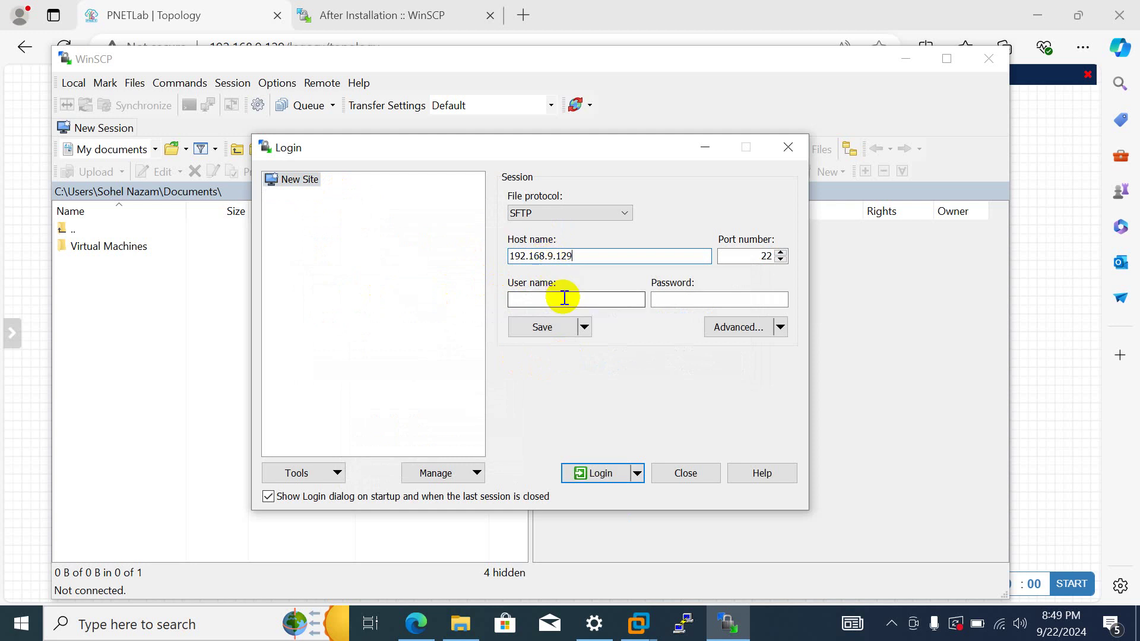
left_click(564, 298)
type("root")
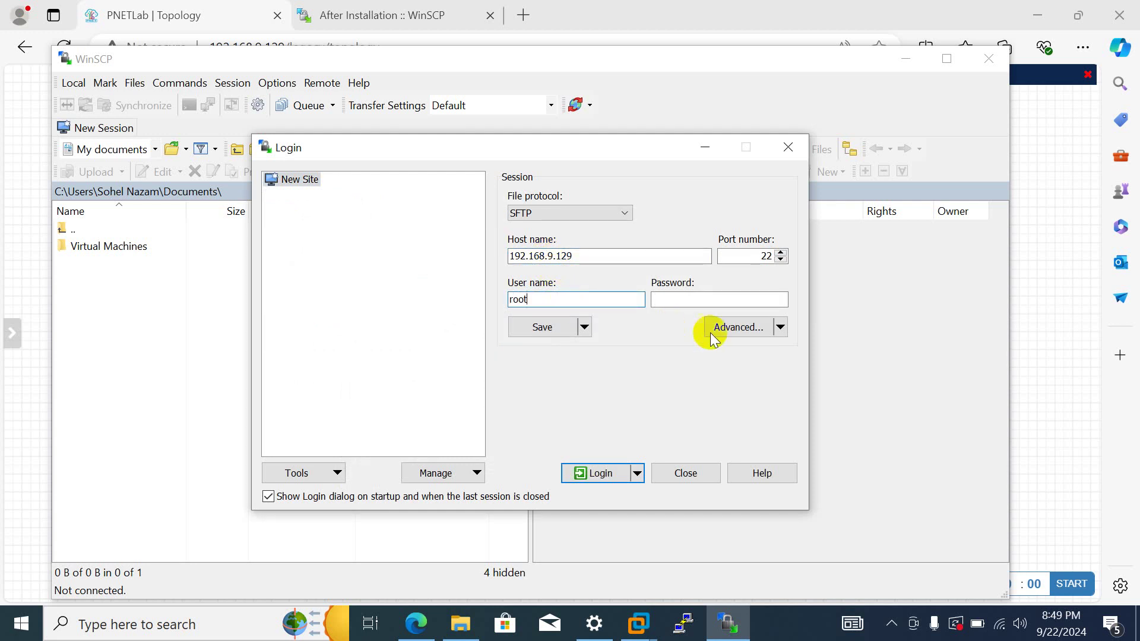
left_click(712, 301)
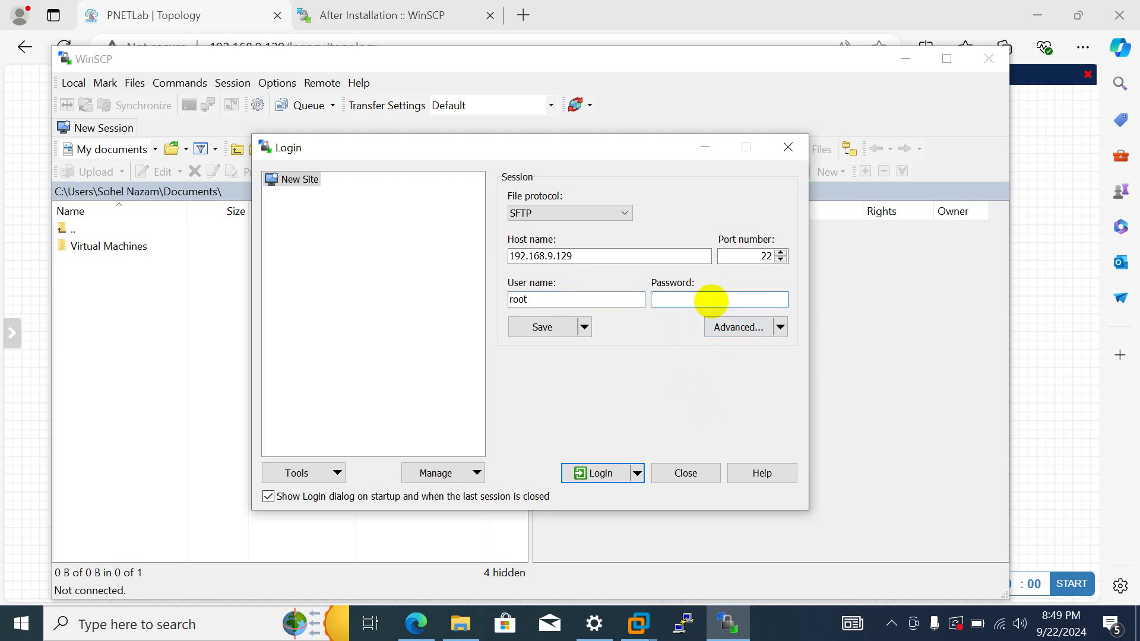
type("pnet")
left_click(594, 466)
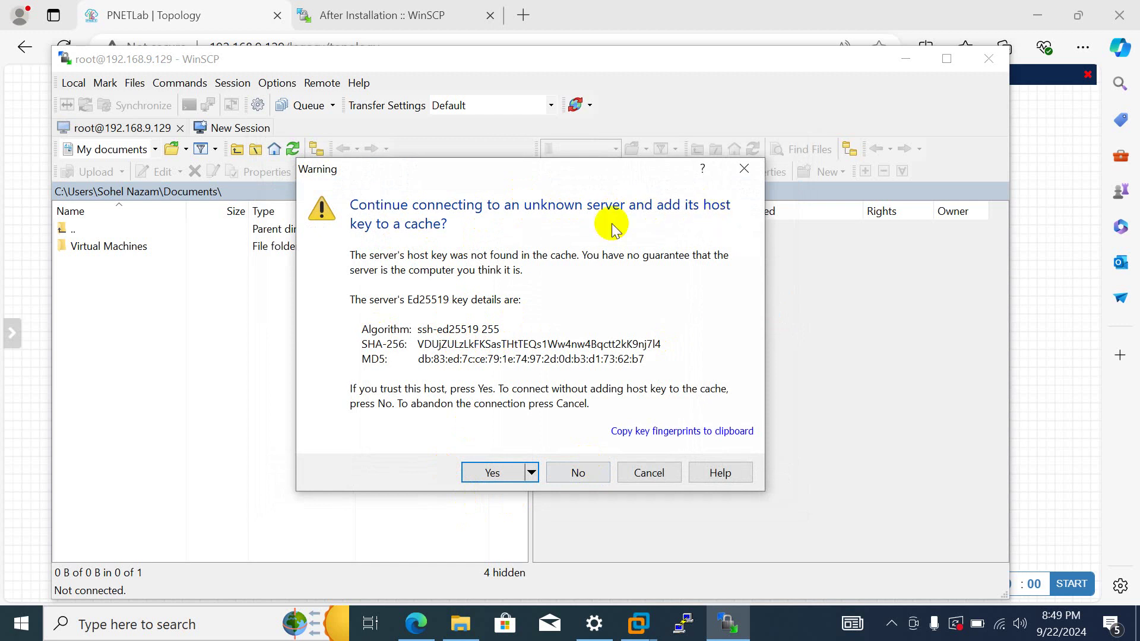
- Trust the server's host key and switch the remote panel to the '/ <root>' directory
left_click(493, 472)
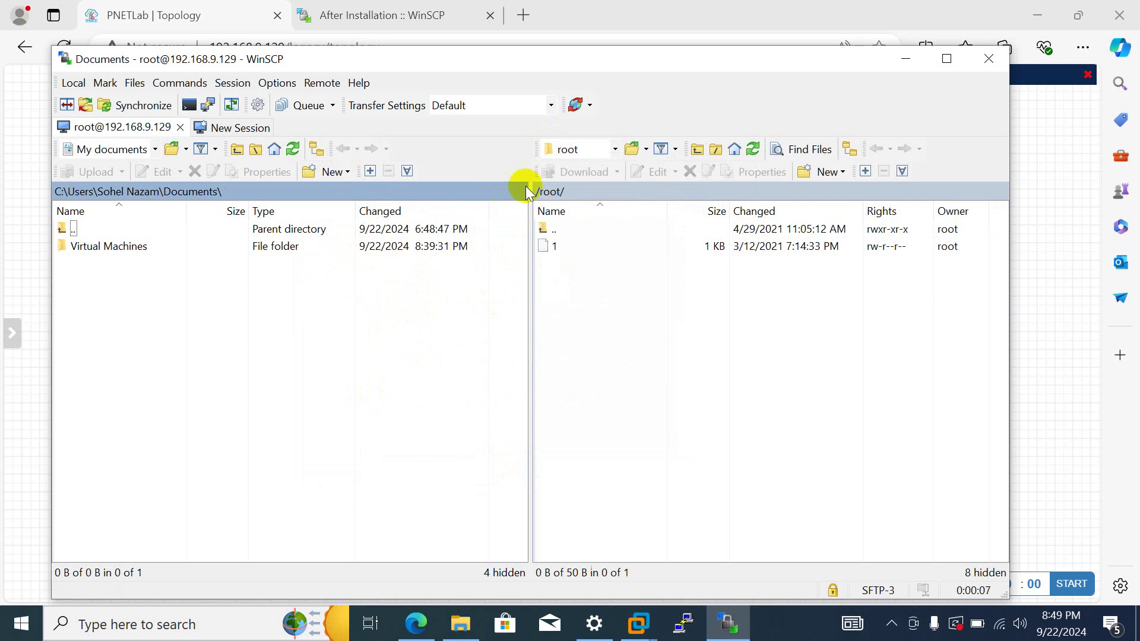
left_click(615, 149)
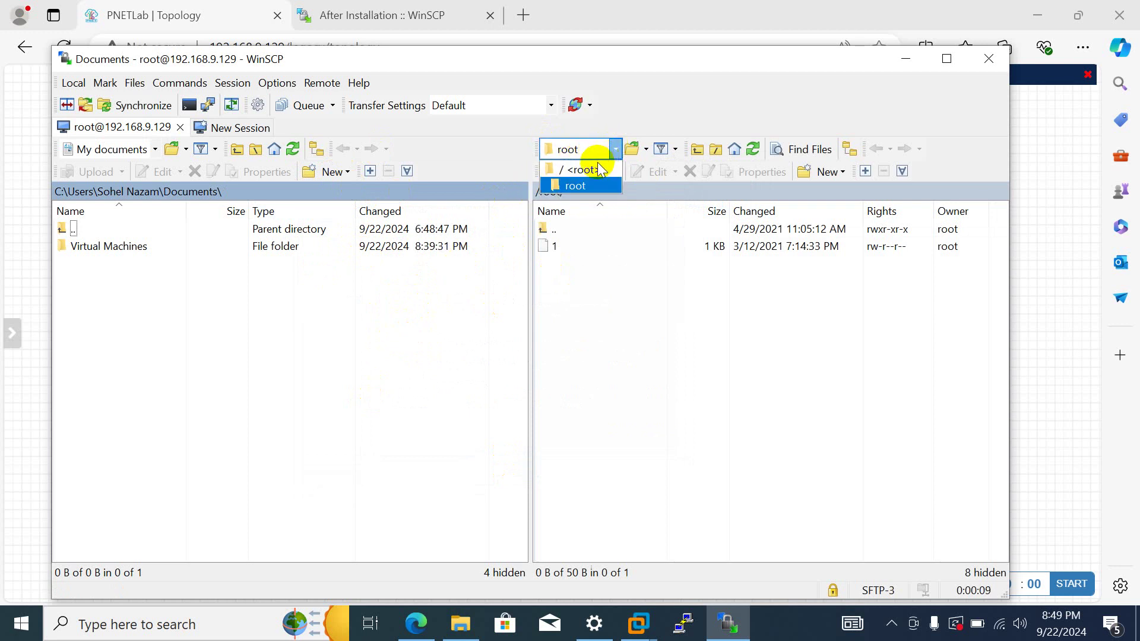
left_click(579, 169)
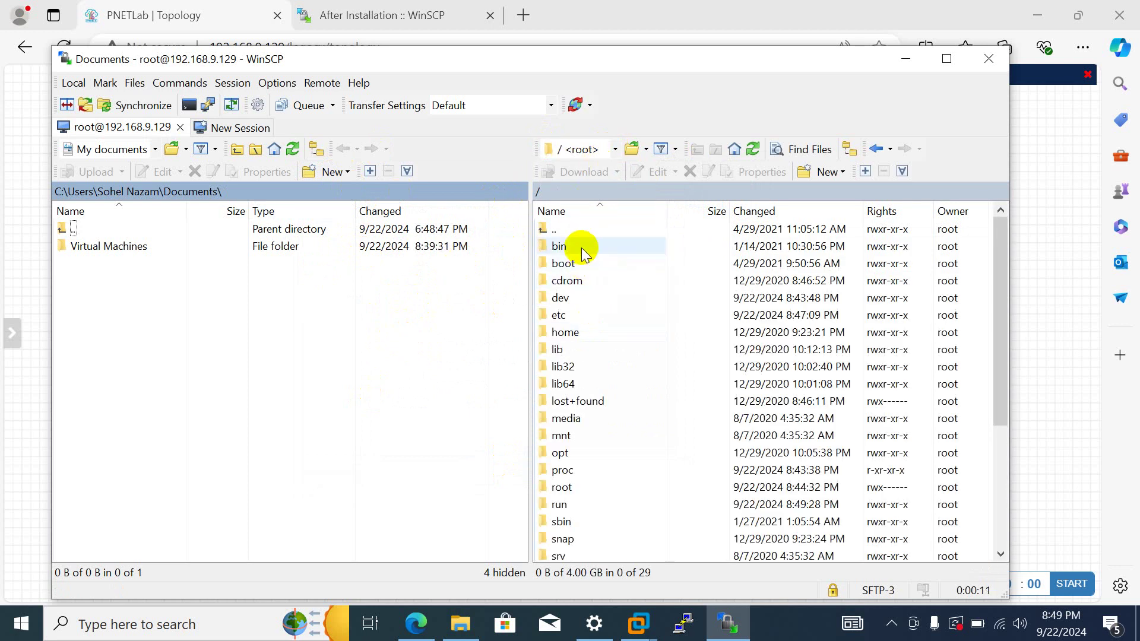
- Browse the server's root folders, open sbin, then return to the root directory
scroll(582, 248, "down", 4)
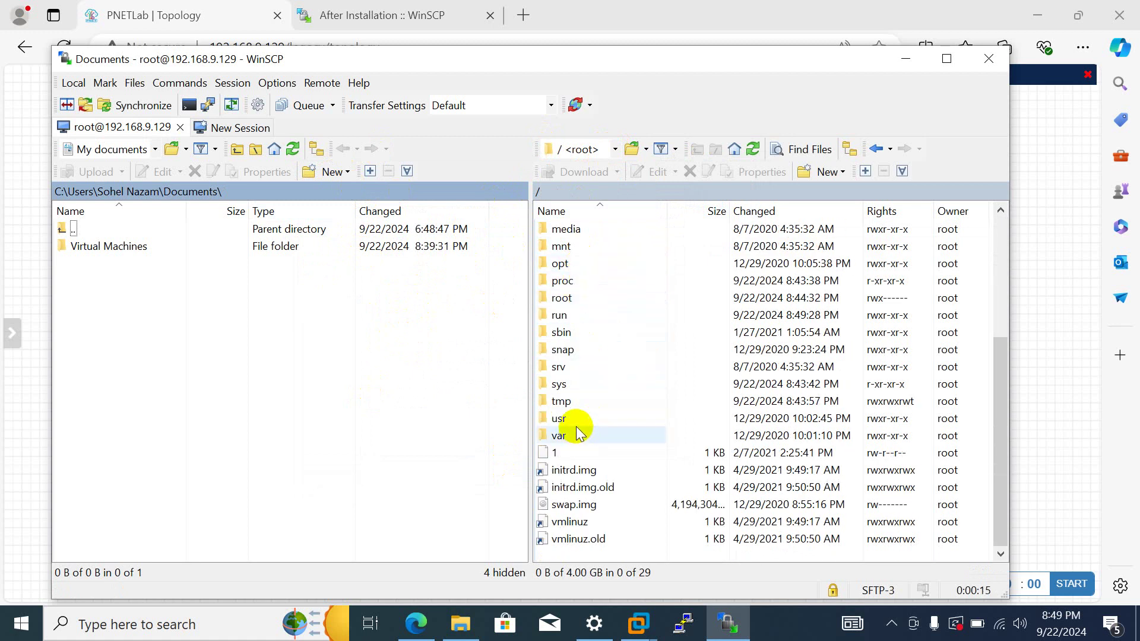
scroll(581, 428, "up", 1)
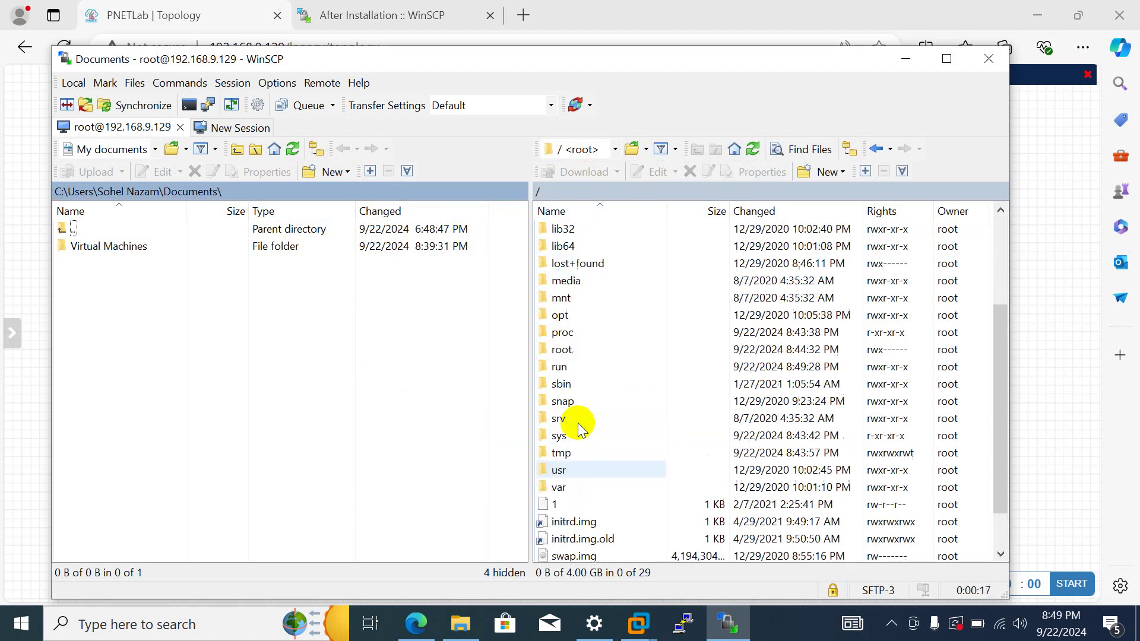
scroll(580, 427, "up", 1)
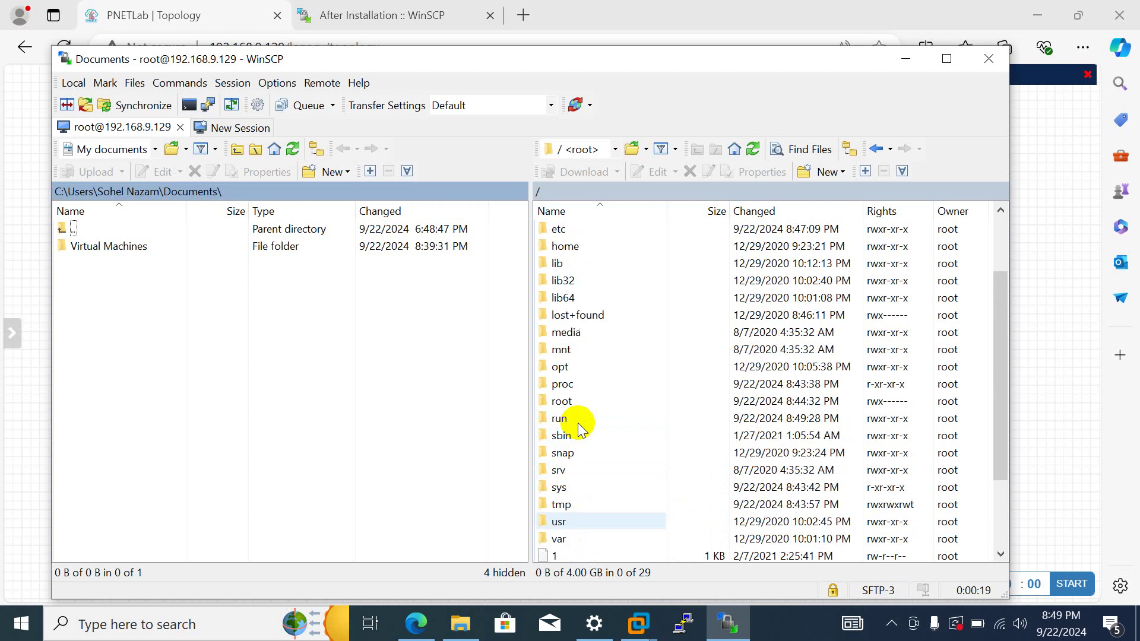
scroll(581, 428, "up", 1)
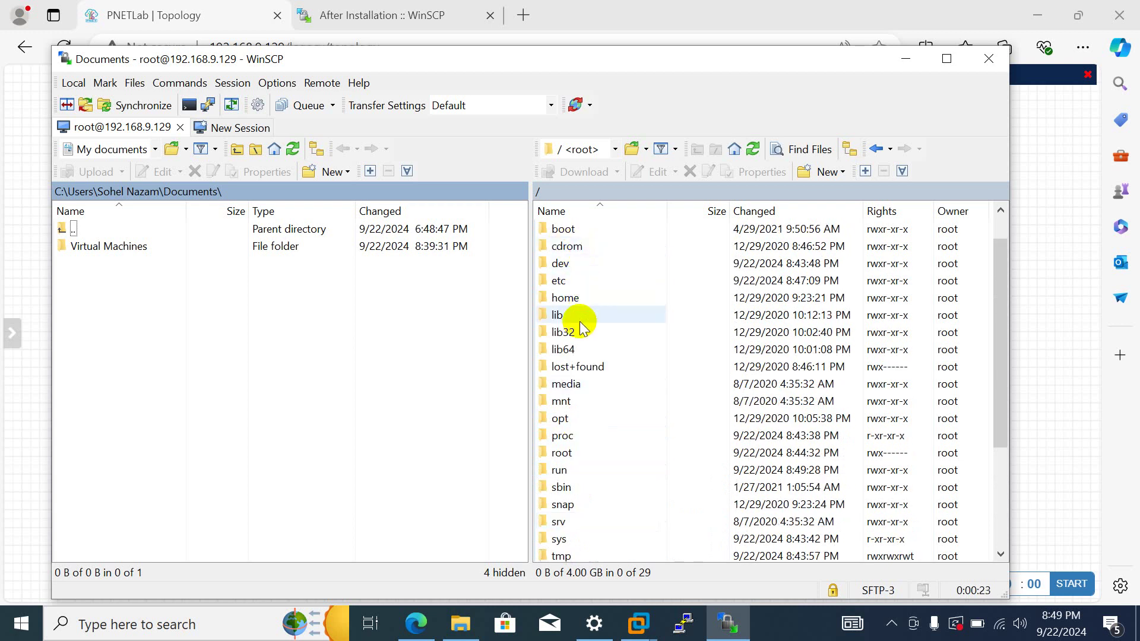
scroll(587, 347, "up", 1)
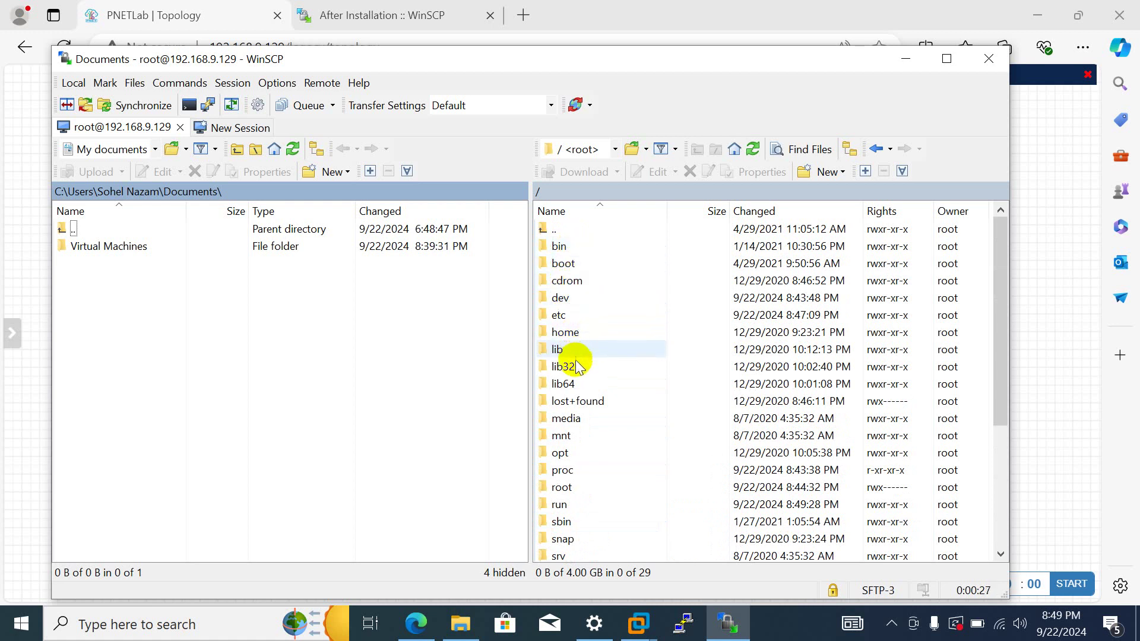
scroll(575, 366, "down", 1)
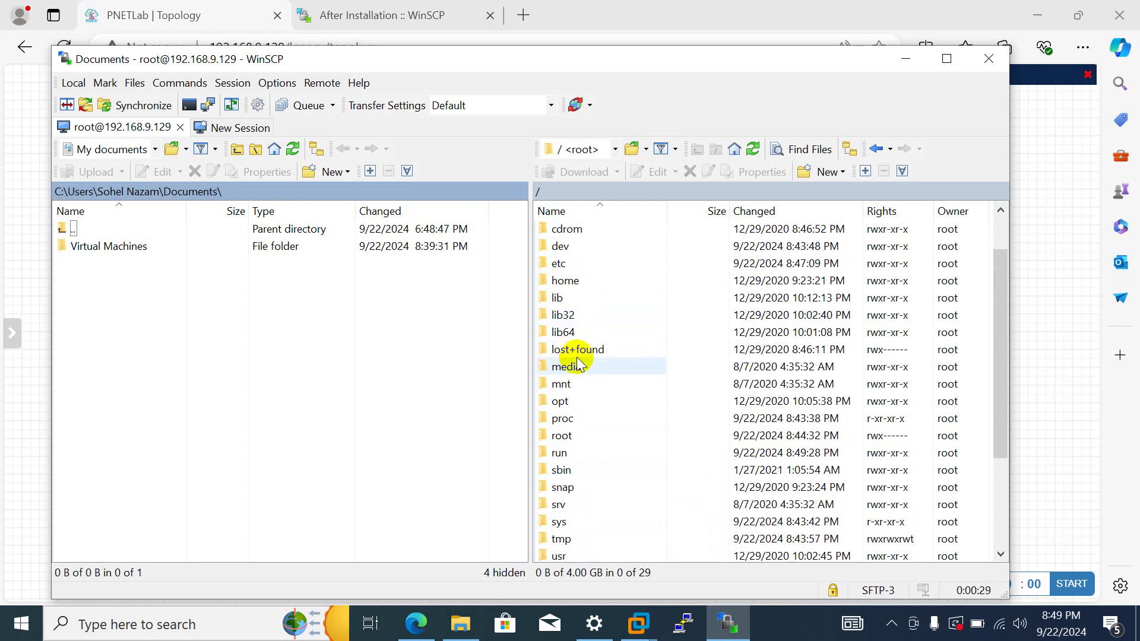
scroll(576, 374, "down", 1)
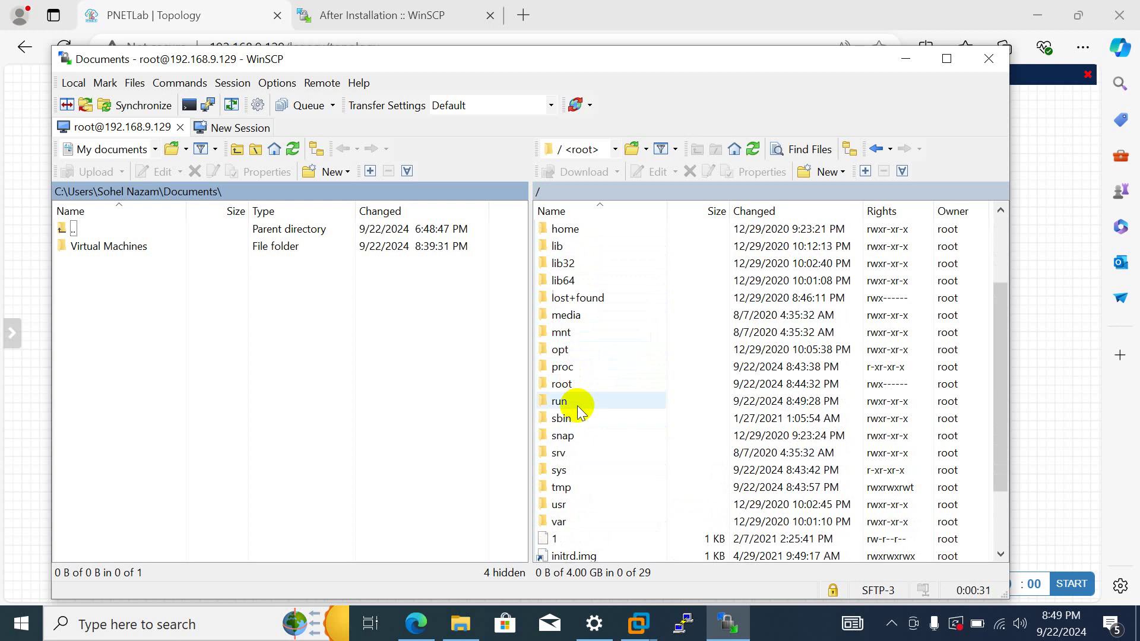
scroll(578, 418, "down", 2)
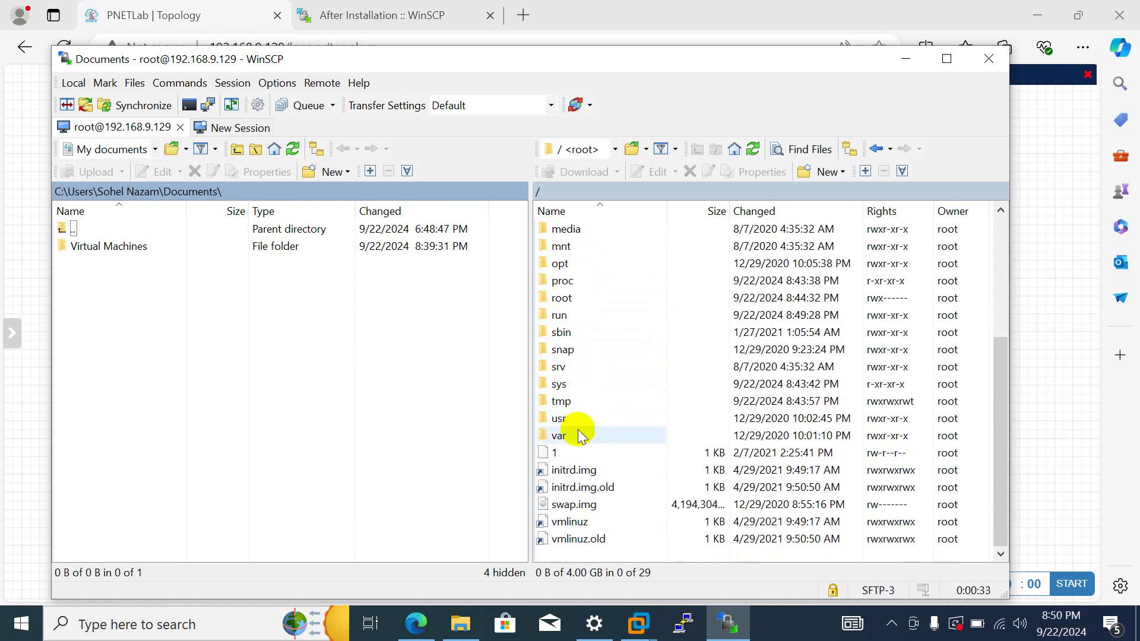
scroll(574, 368, "up", 1)
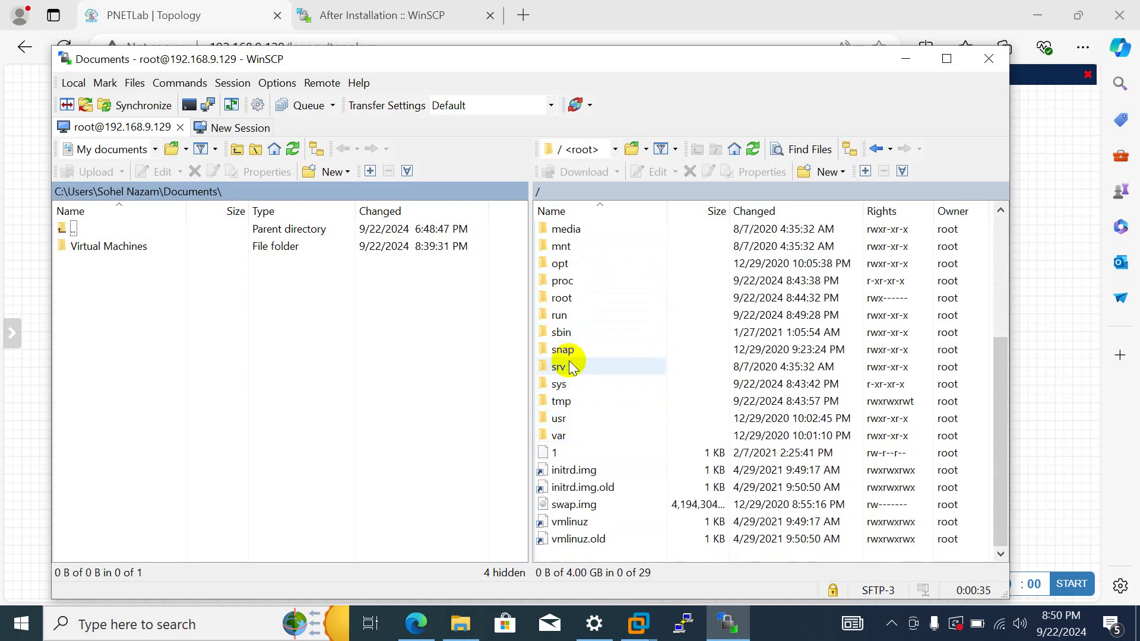
scroll(576, 369, "up", 1)
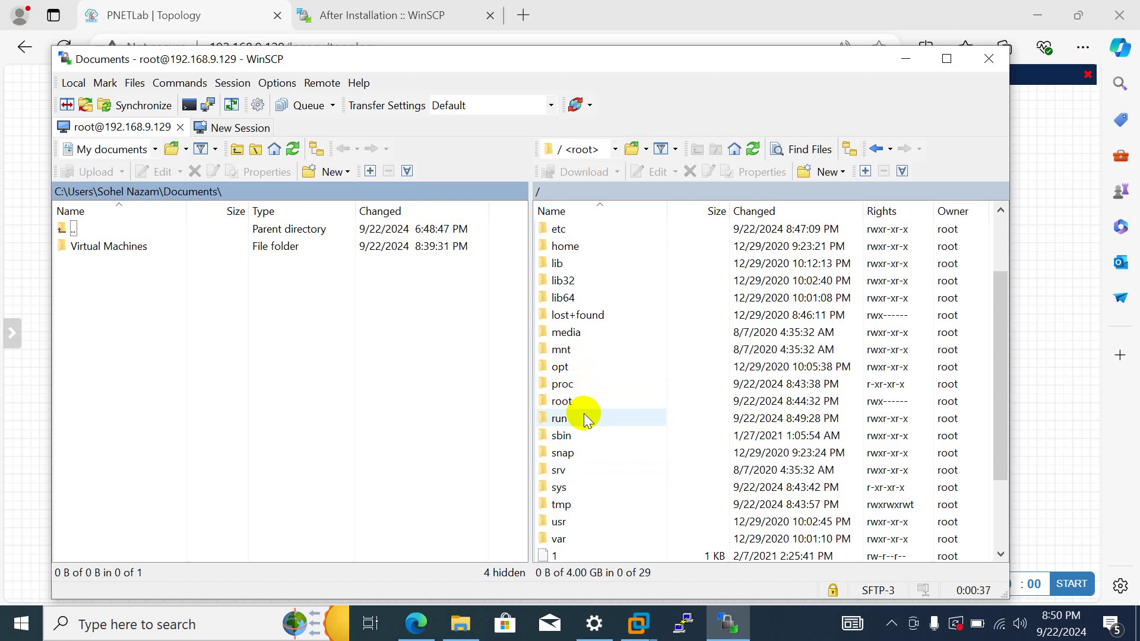
double_click(583, 435)
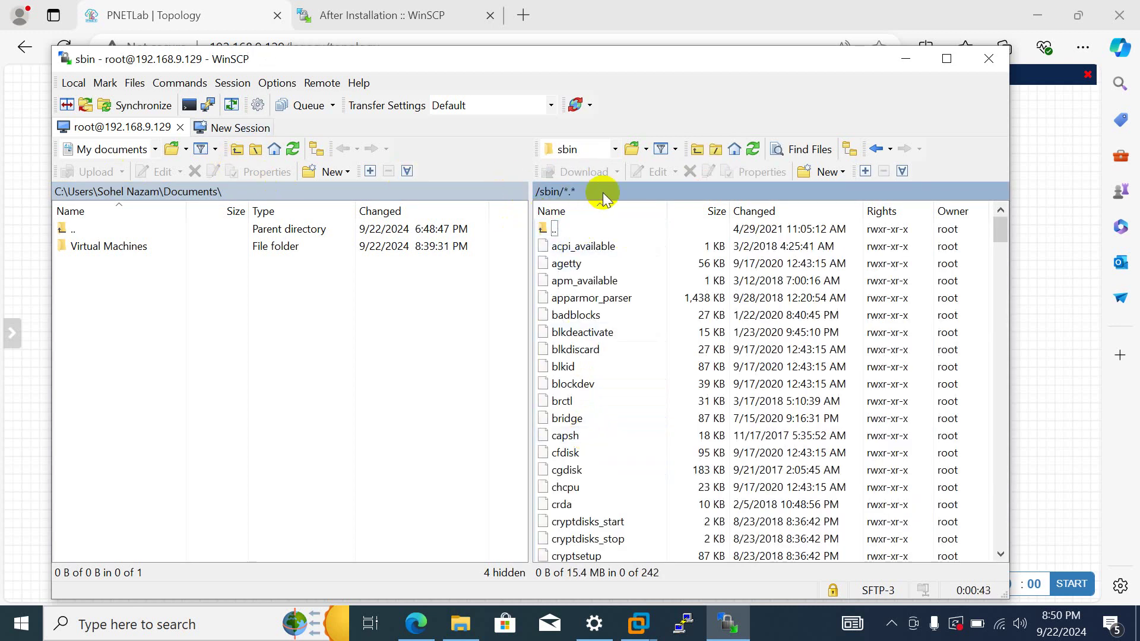
left_click(616, 150)
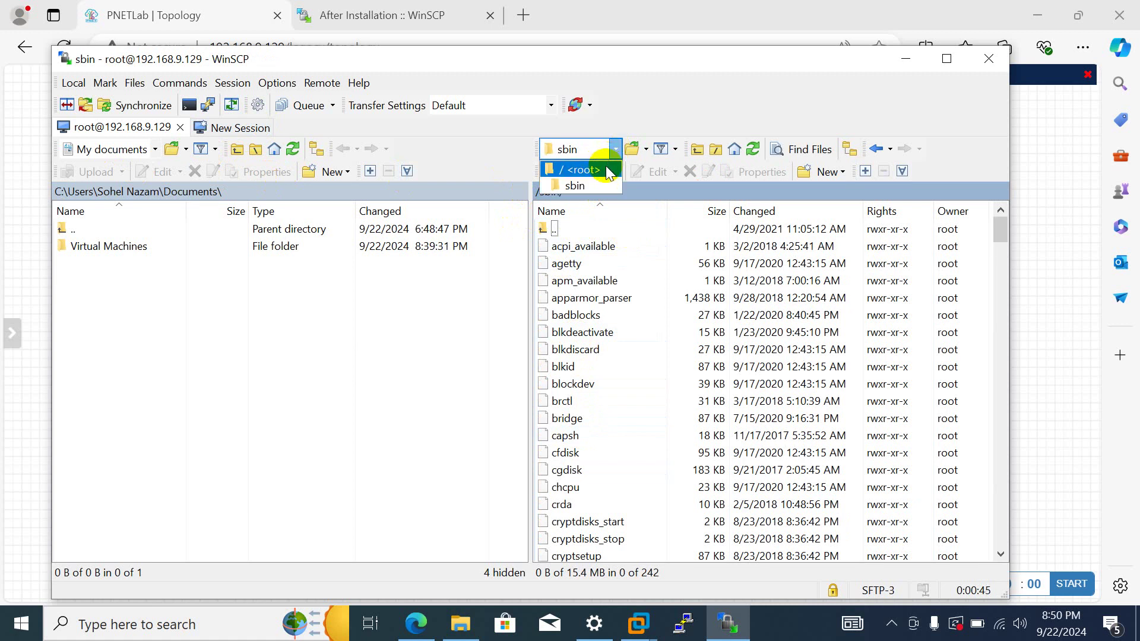
left_click(607, 171)
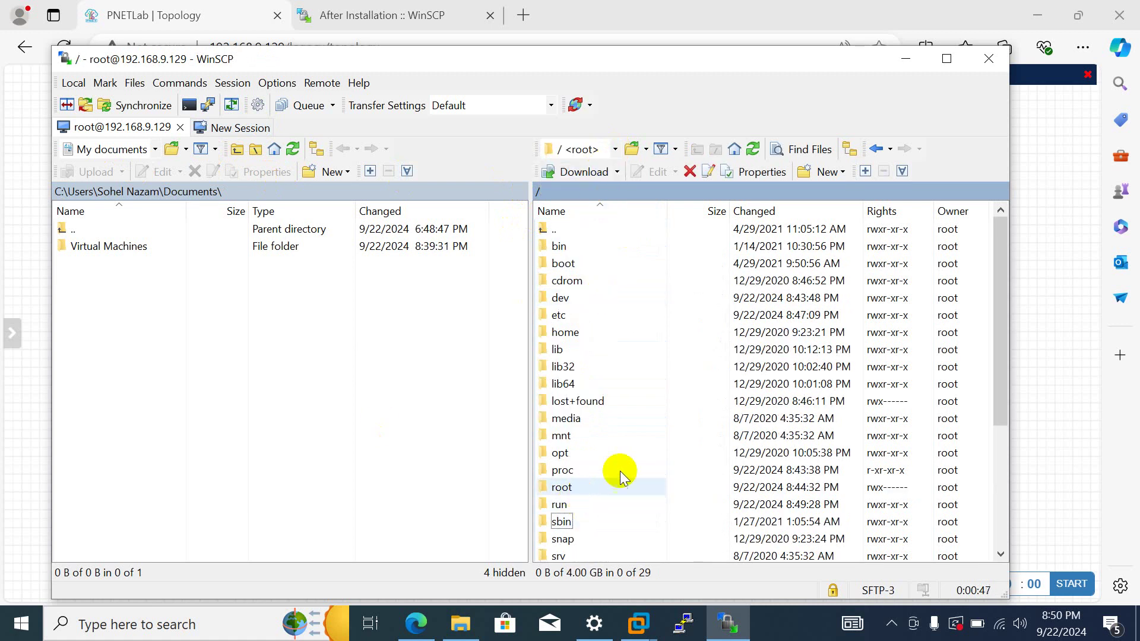
left_click_drag(975, 630, 929, 589)
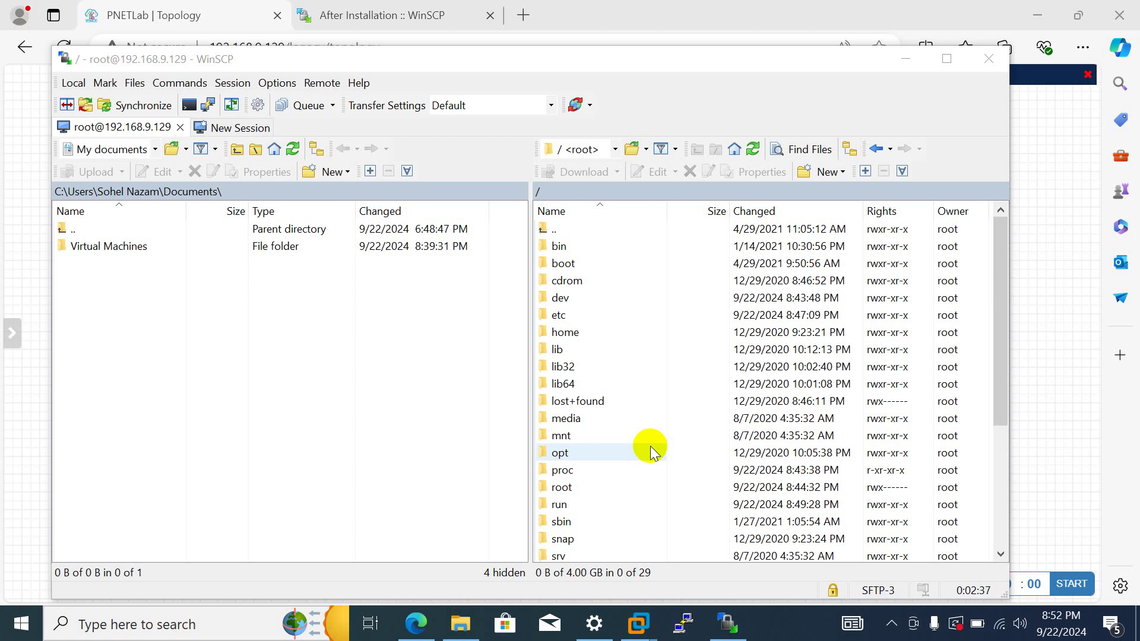
- Navigate the remote panel through opt, unetlab and addons into qemu
double_click(652, 452)
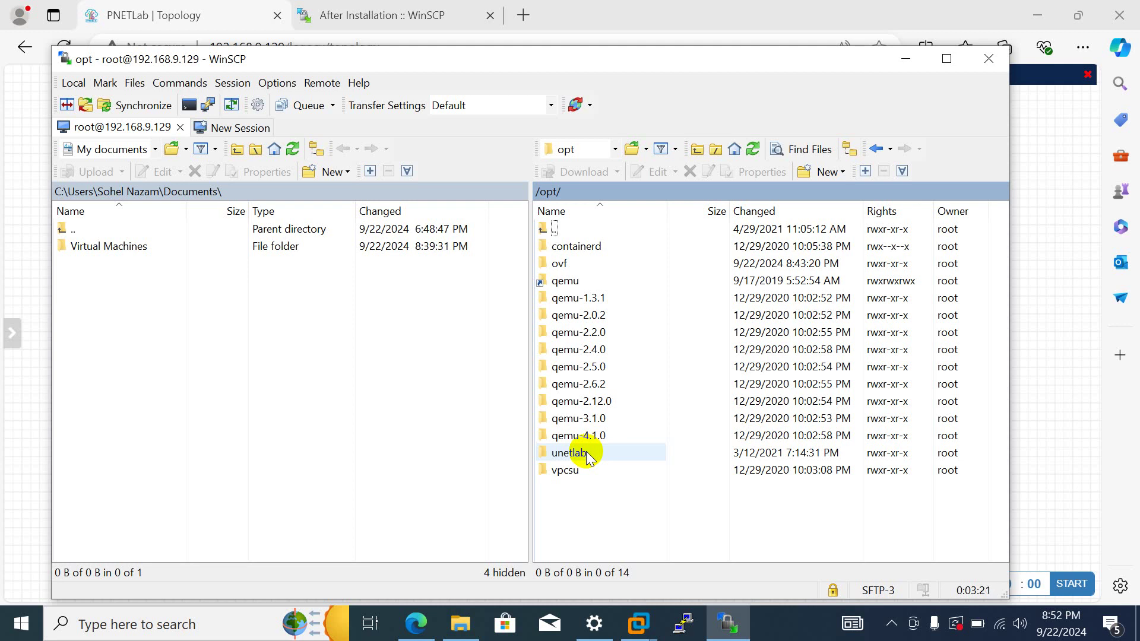
left_click(587, 455)
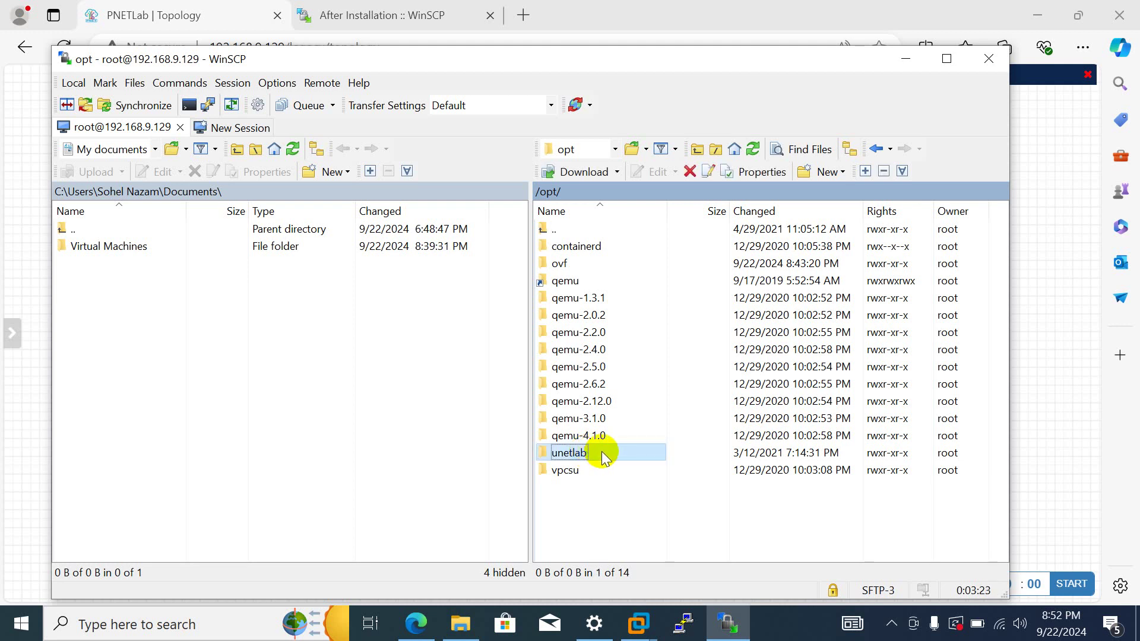
double_click(600, 452)
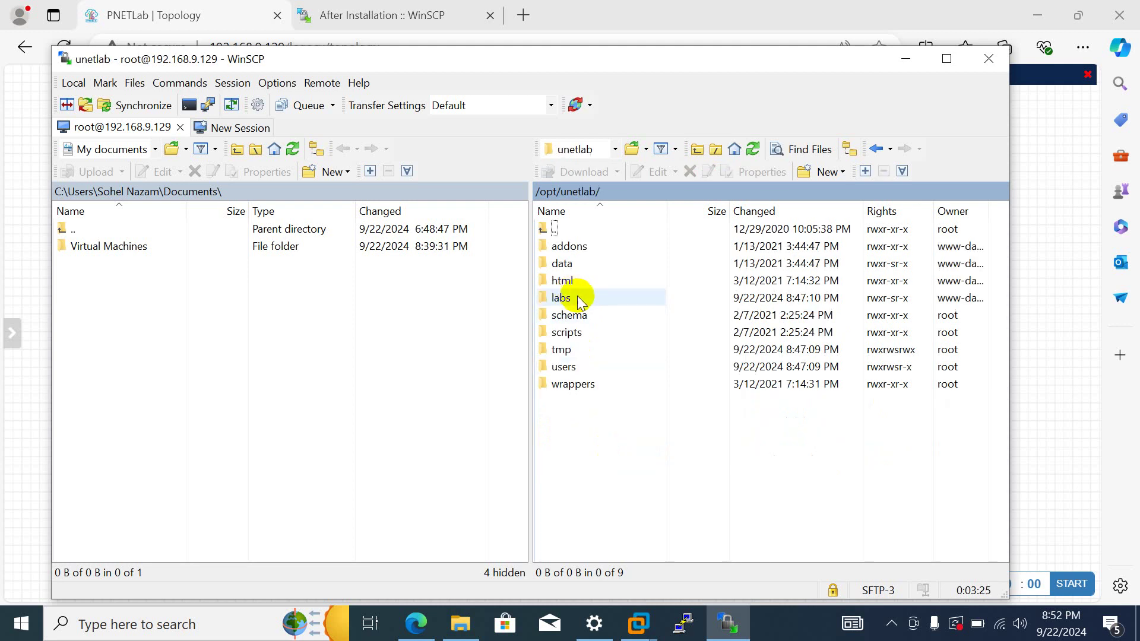
double_click(574, 249)
double_click(605, 281)
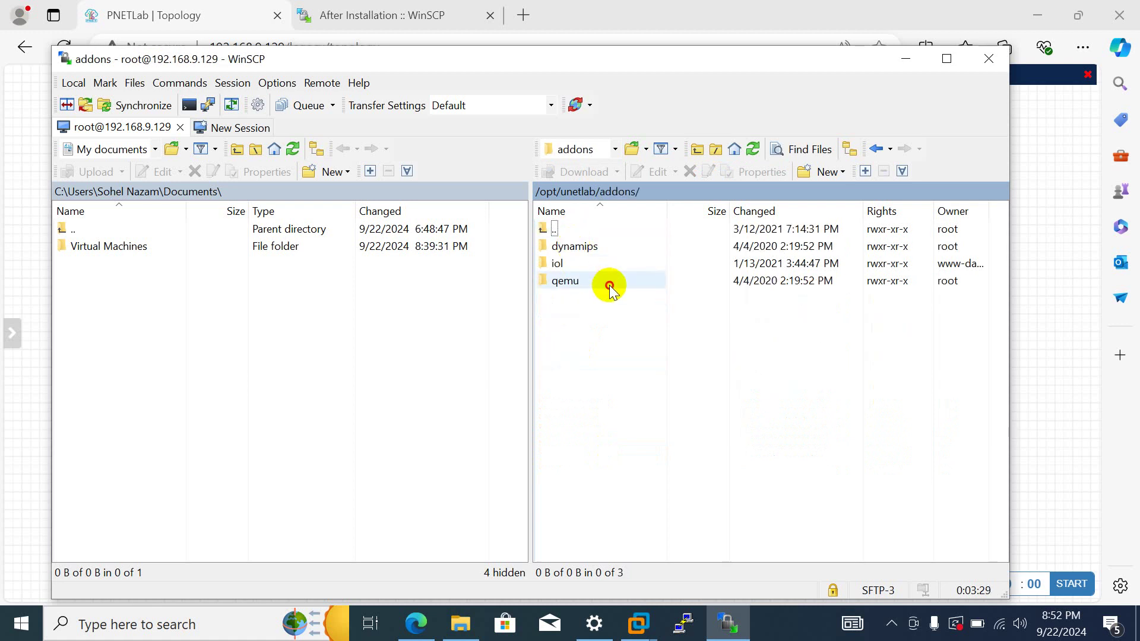
- Jump back to the server's root directory and glance at the hidden tray icons
left_click(615, 149)
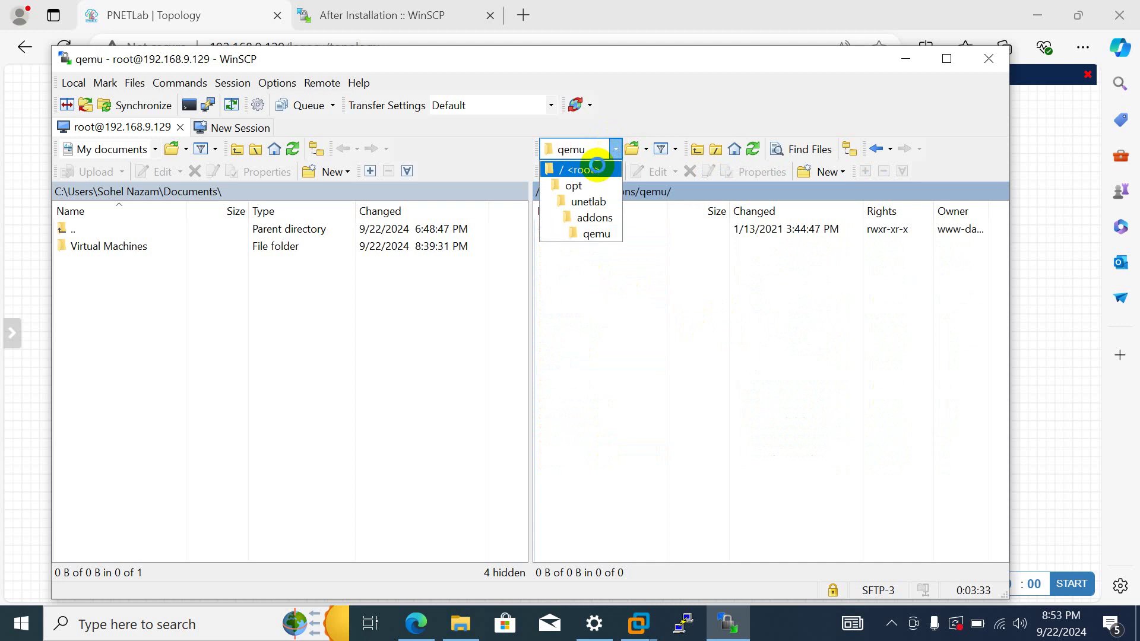
left_click(586, 170)
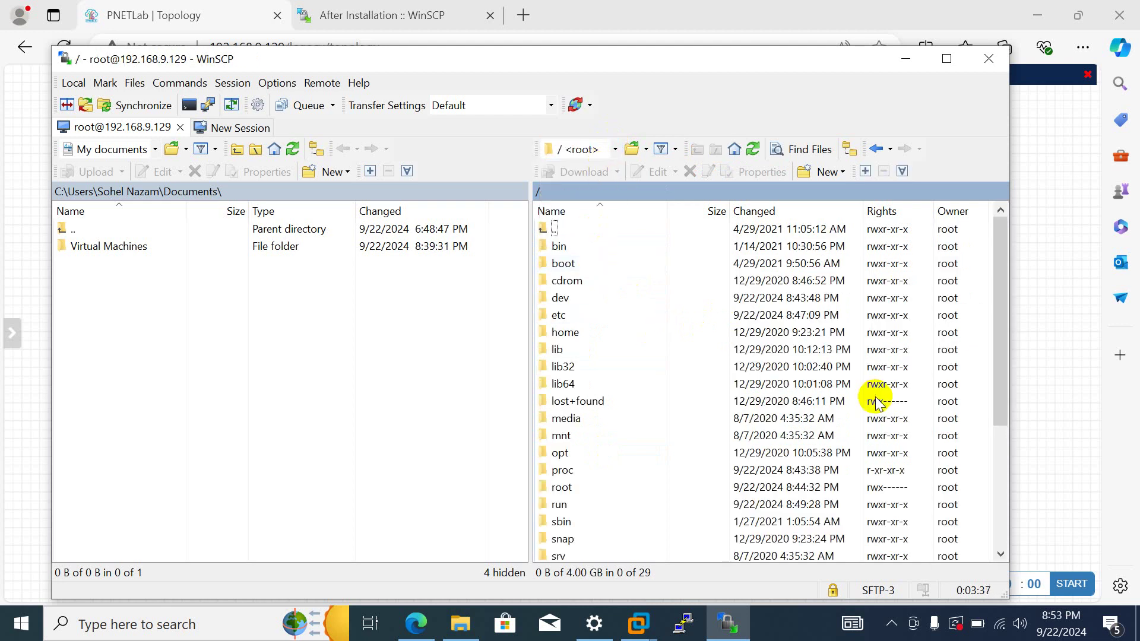
left_click(889, 623)
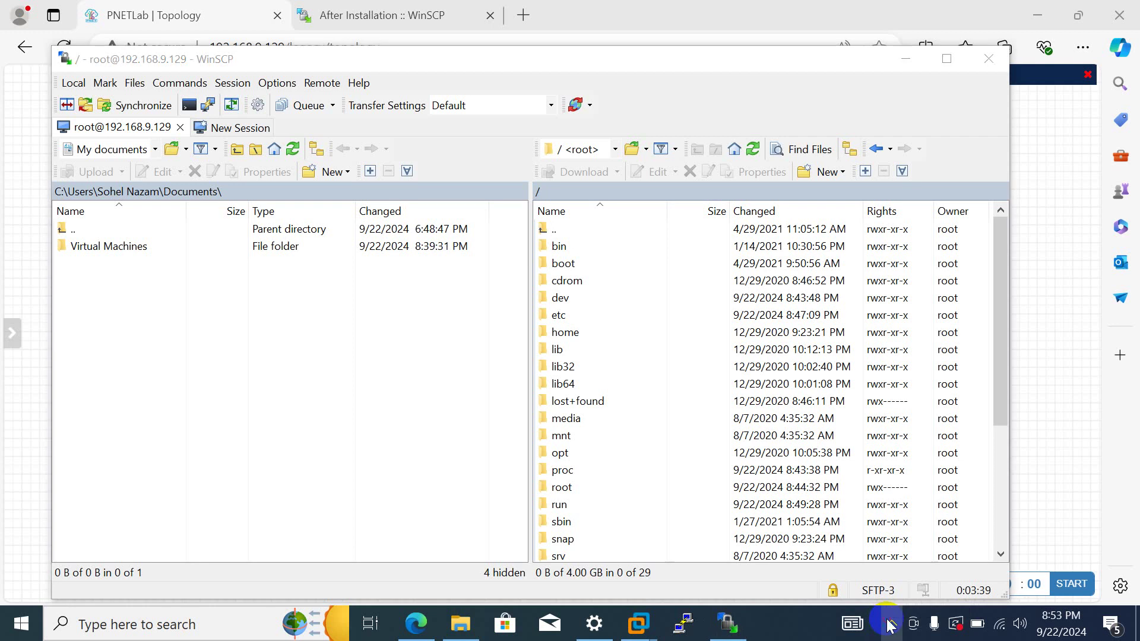
left_click(928, 588)
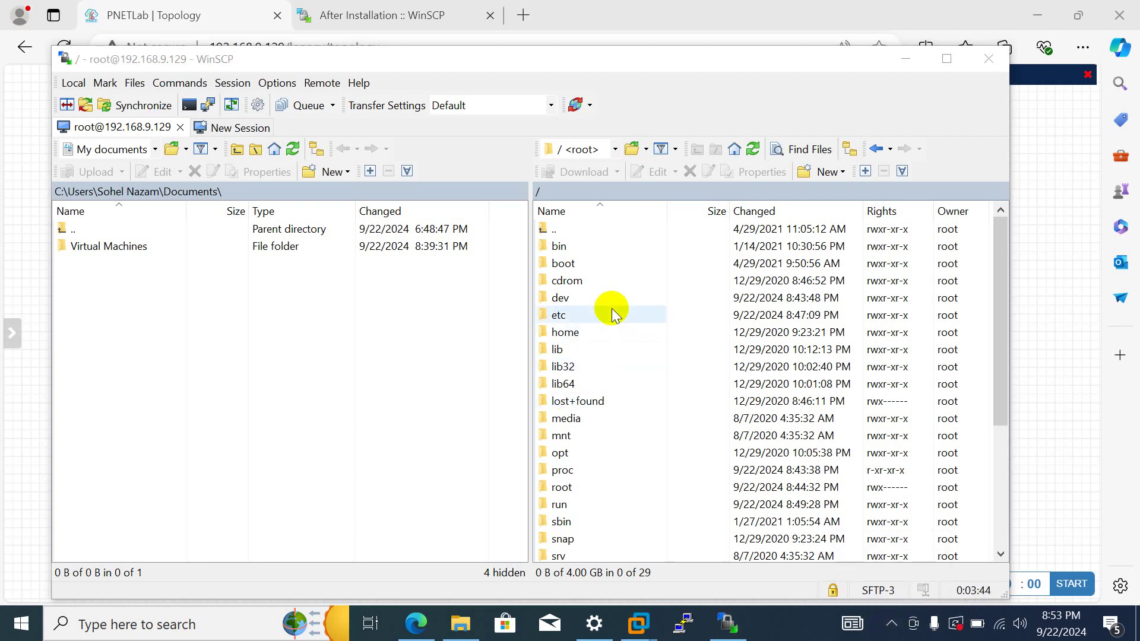
- Open /opt/unetlab/addons/qemu/ again, ending in the empty qemu folder
double_click(577, 457)
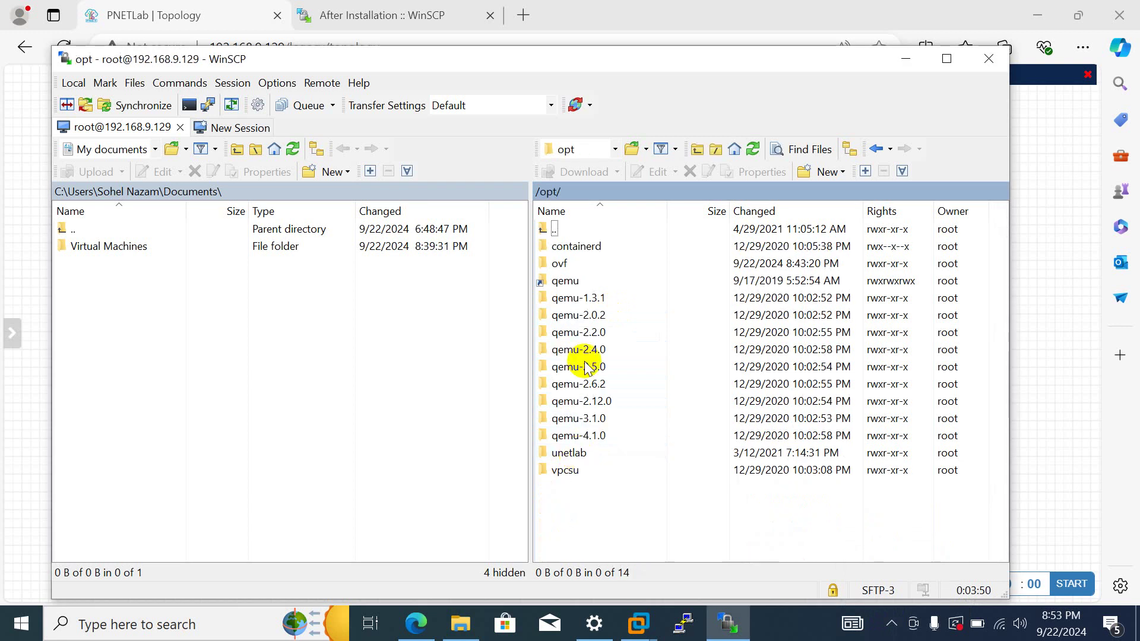
double_click(588, 457)
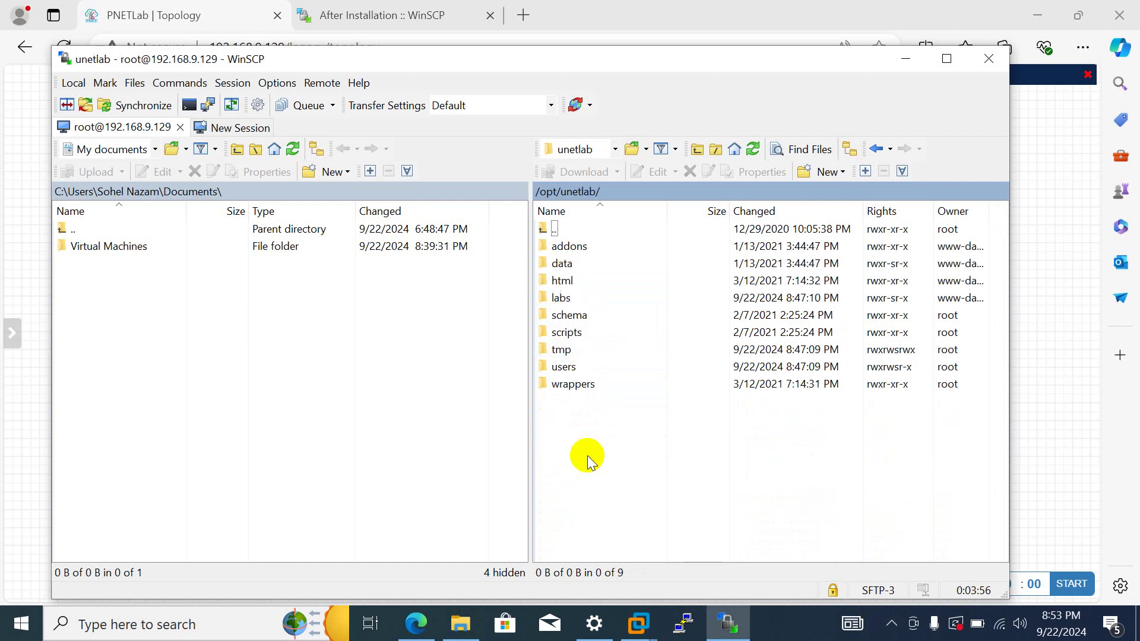
double_click(570, 246)
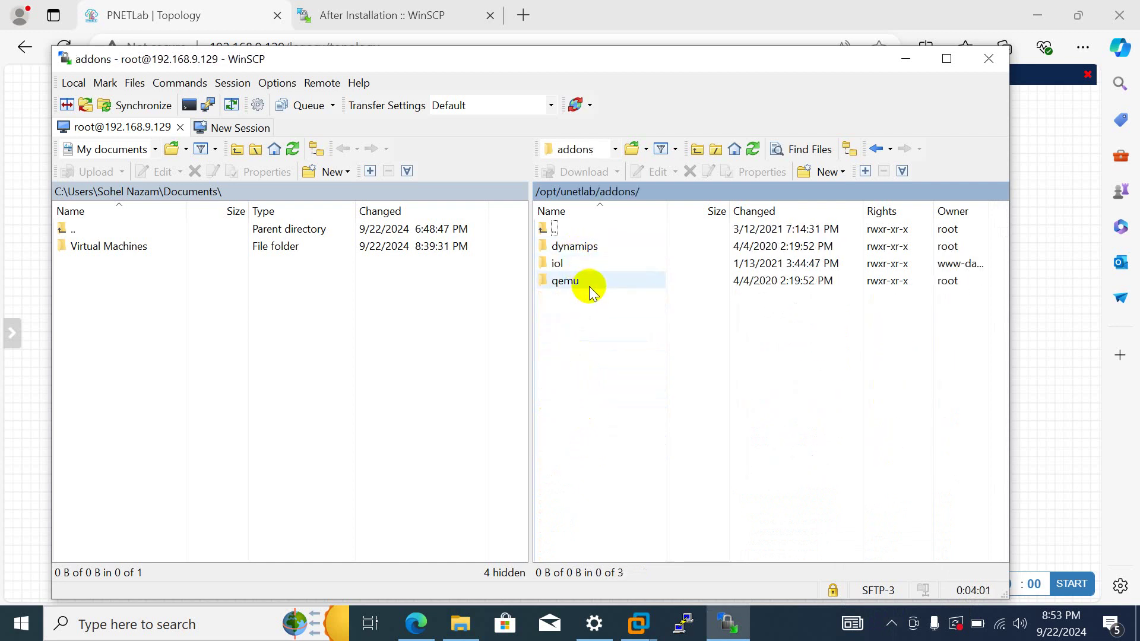
double_click(590, 286)
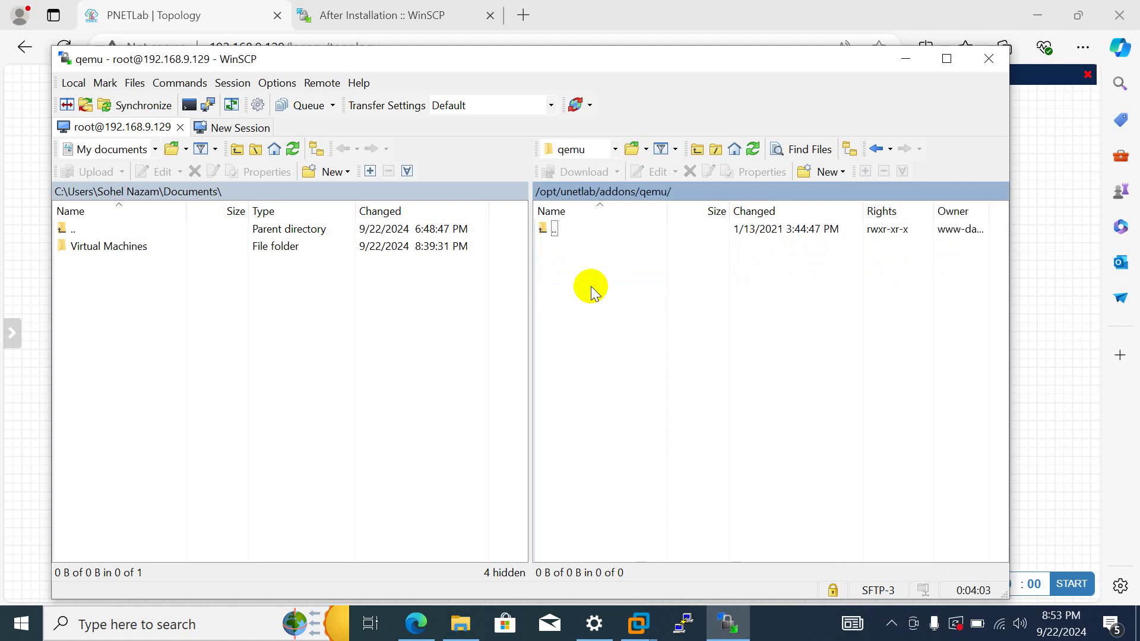
- Point WinSCP's local panel at D:\ccnp ENCOR\Router and Switch
left_click(156, 149)
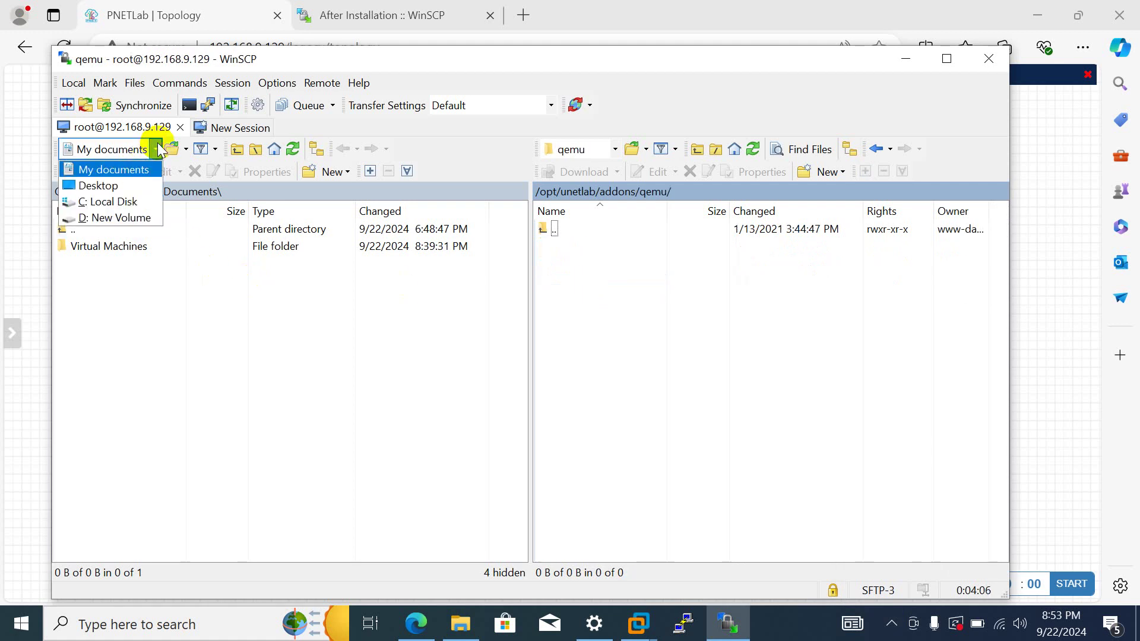
left_click(132, 219)
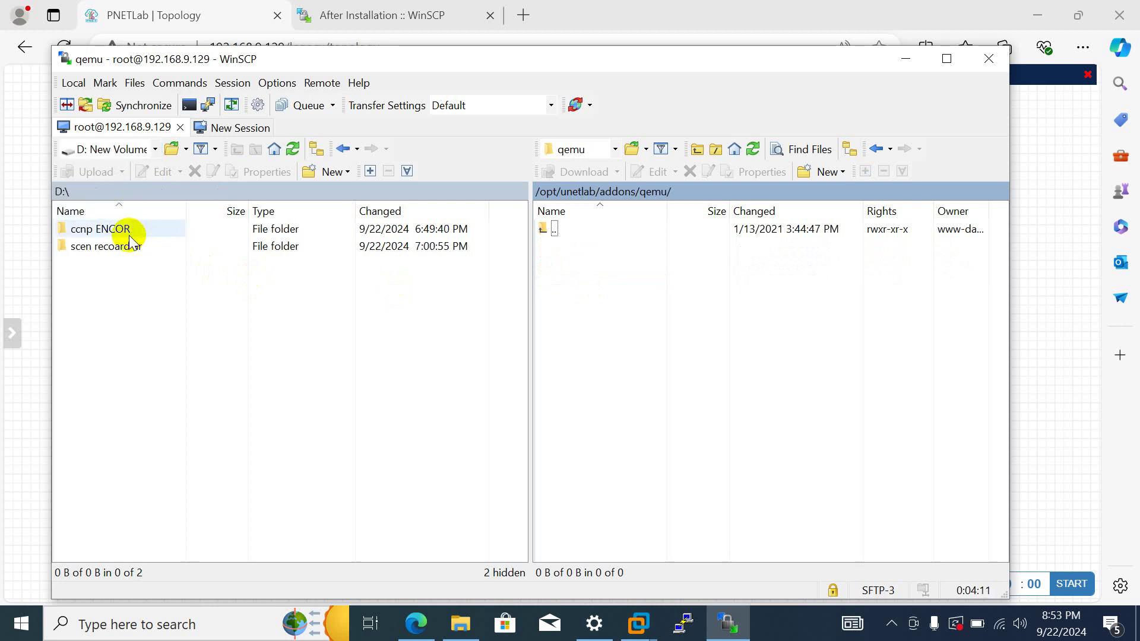
double_click(129, 234)
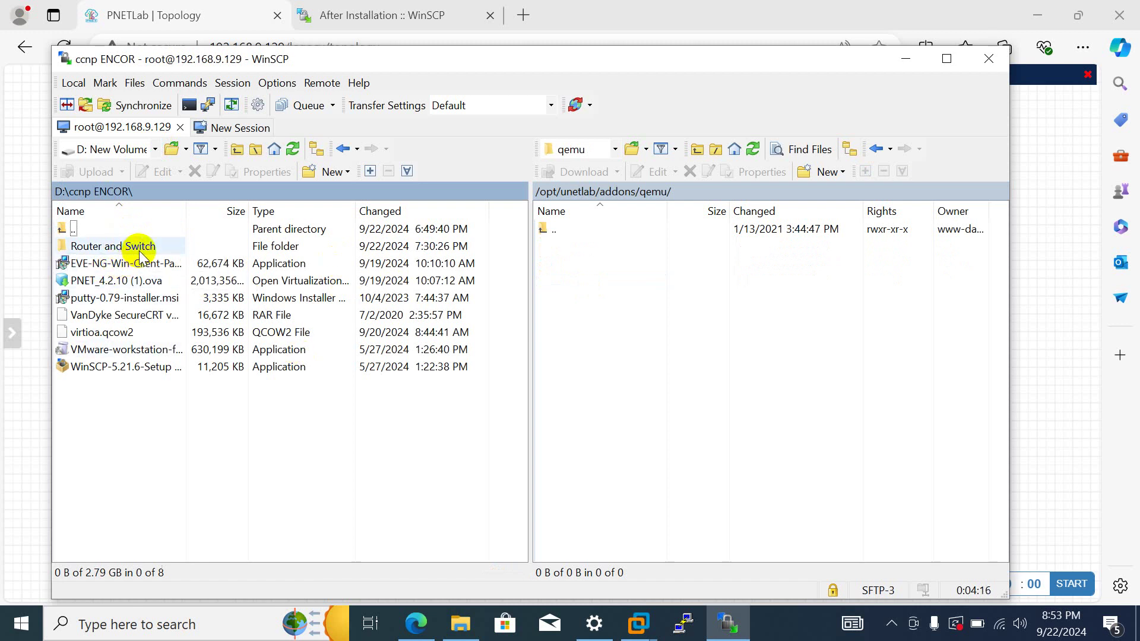
double_click(140, 249)
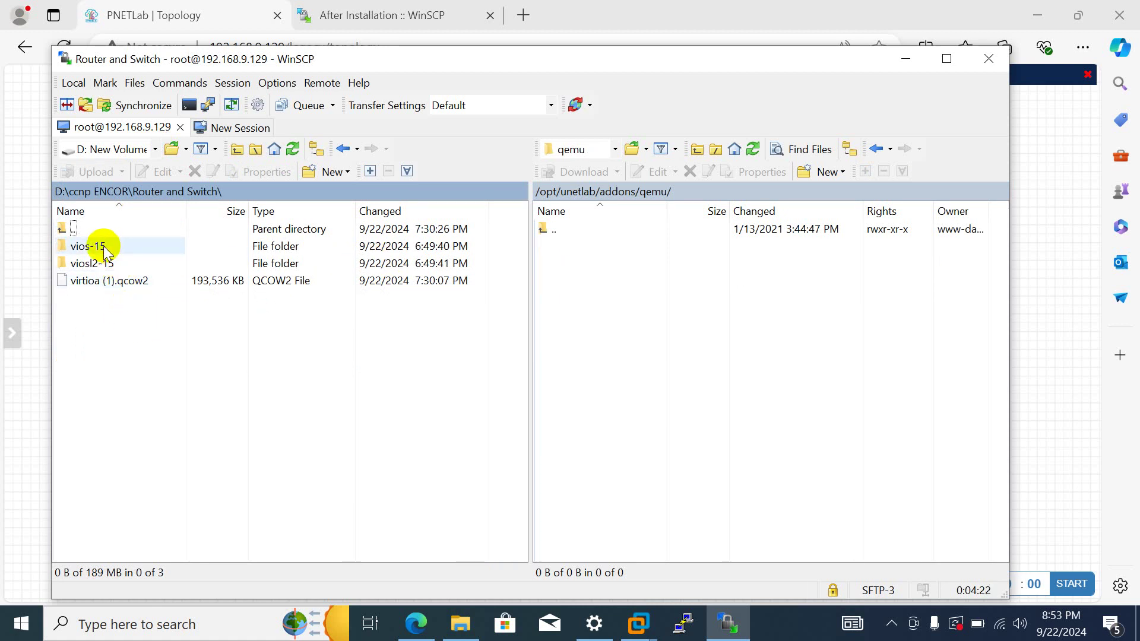
- Copy vios-15, viosl2-15 and virtioa (1).qcow2 into the remote qemu folder, then minimize WinSCP
left_click_drag(103, 246, 594, 275)
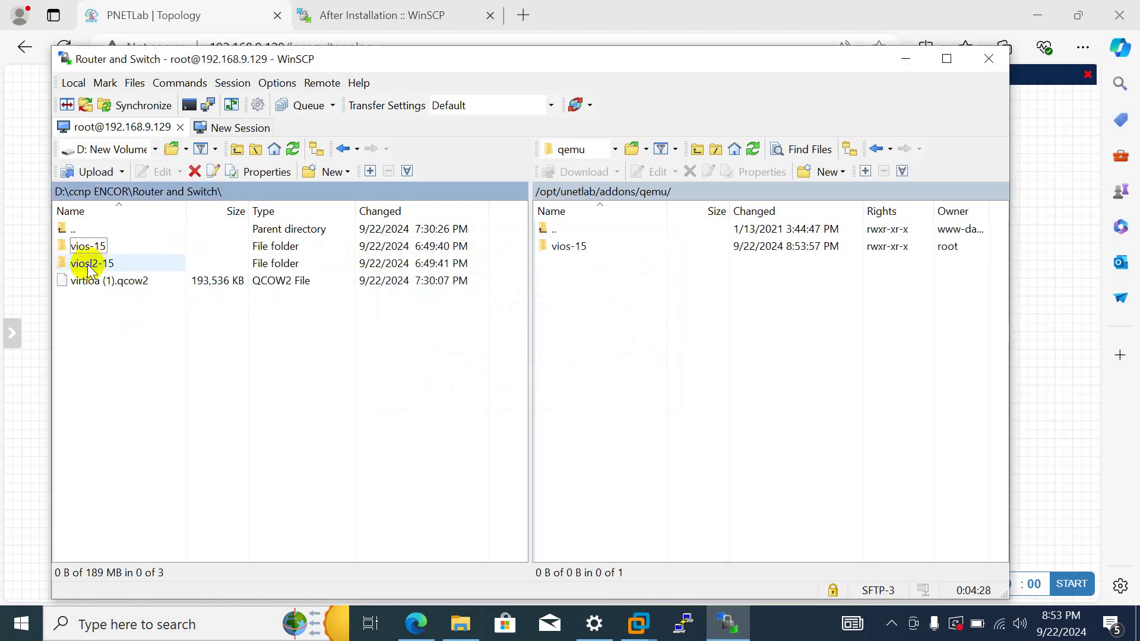
left_click_drag(89, 269, 560, 276)
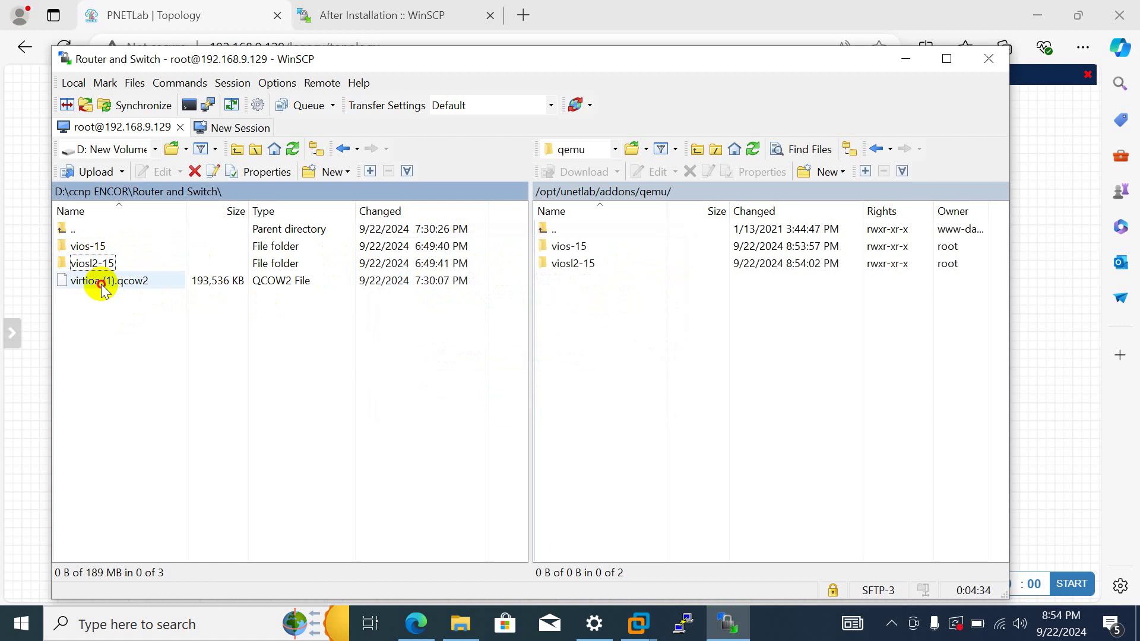
left_click_drag(101, 288, 695, 287)
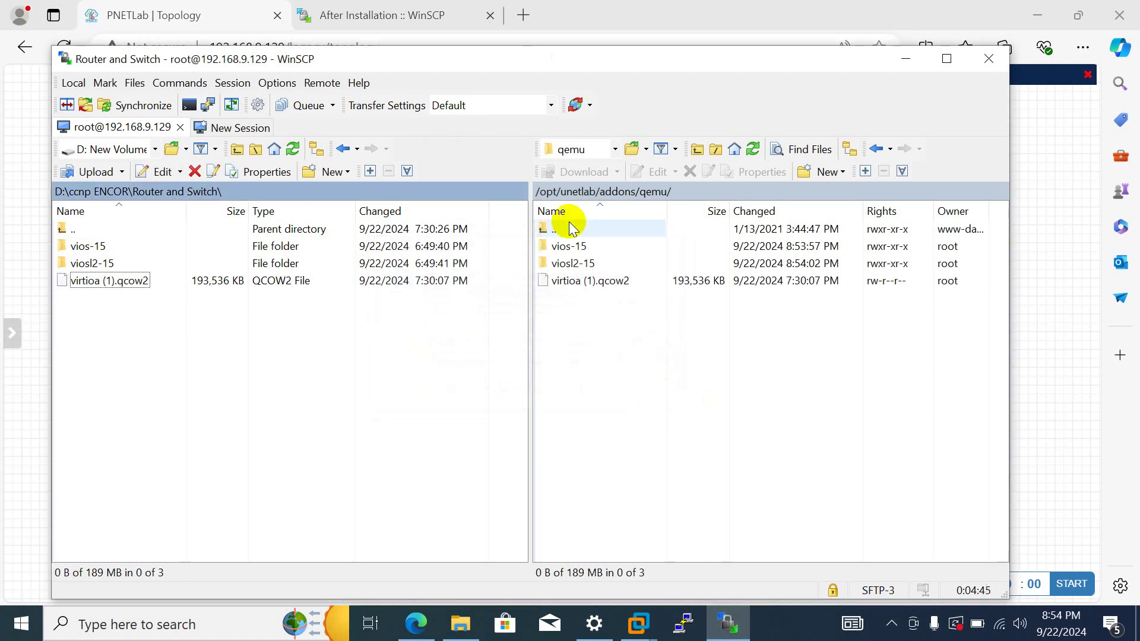
left_click(911, 56)
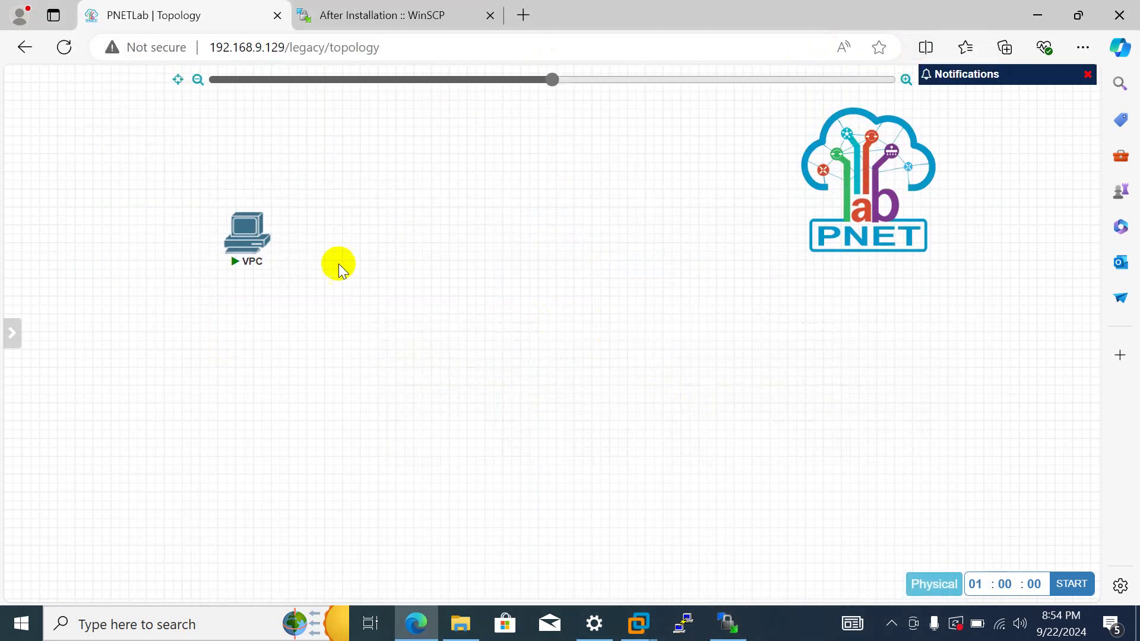
- Check the node templates (only Docker.io and VPCS), close the dialog, and reload the topology page
right_click(417, 215)
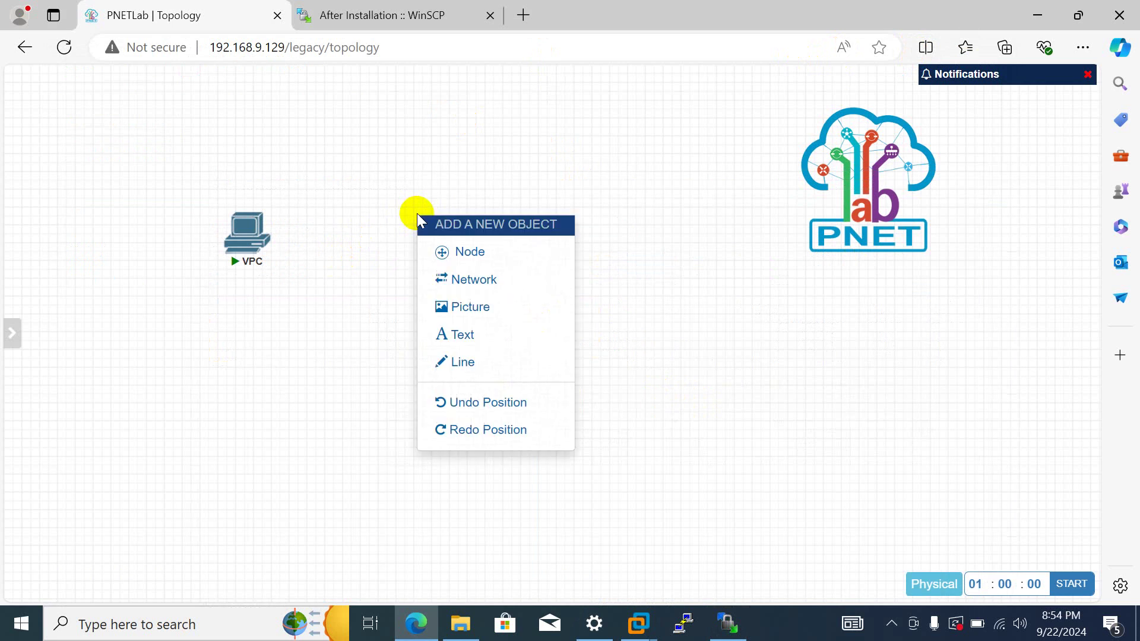
left_click(447, 263)
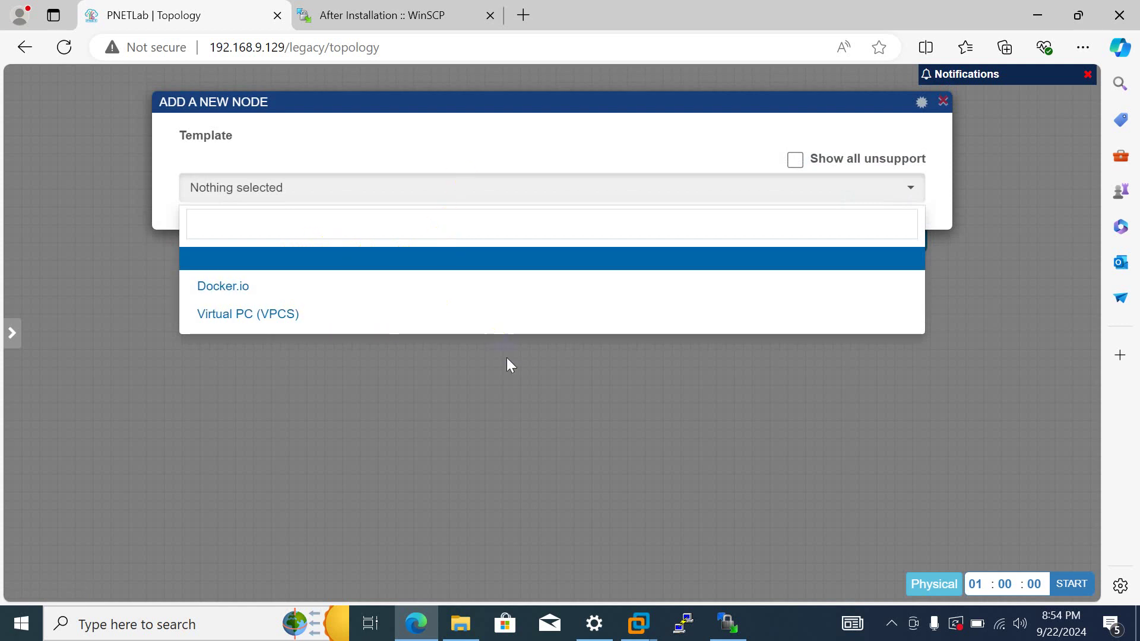
left_click(488, 386)
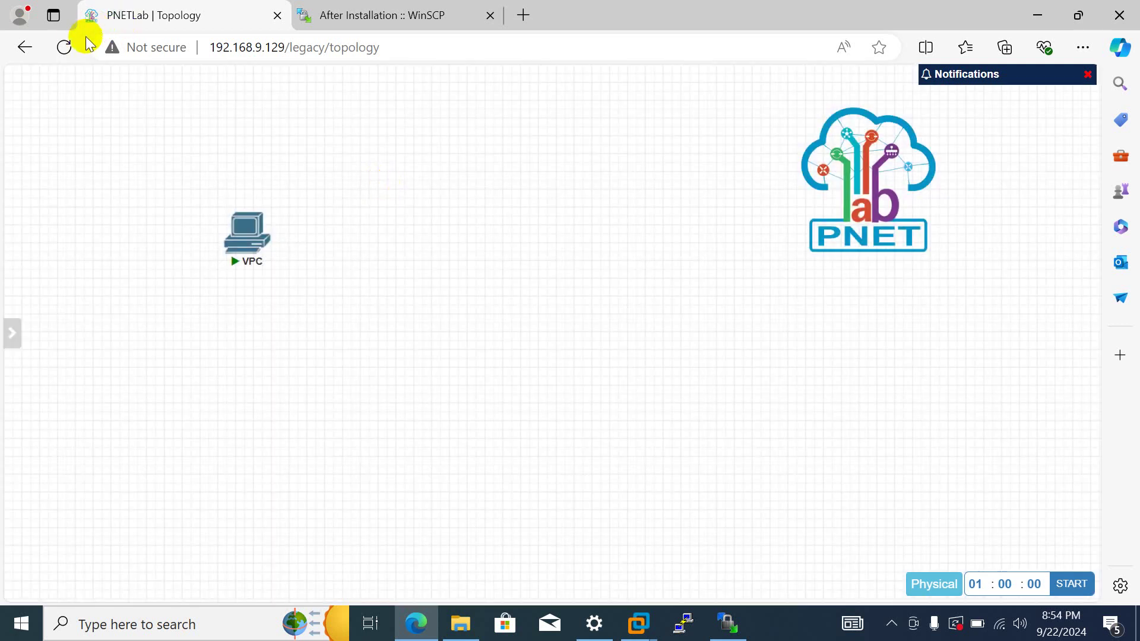
left_click(65, 46)
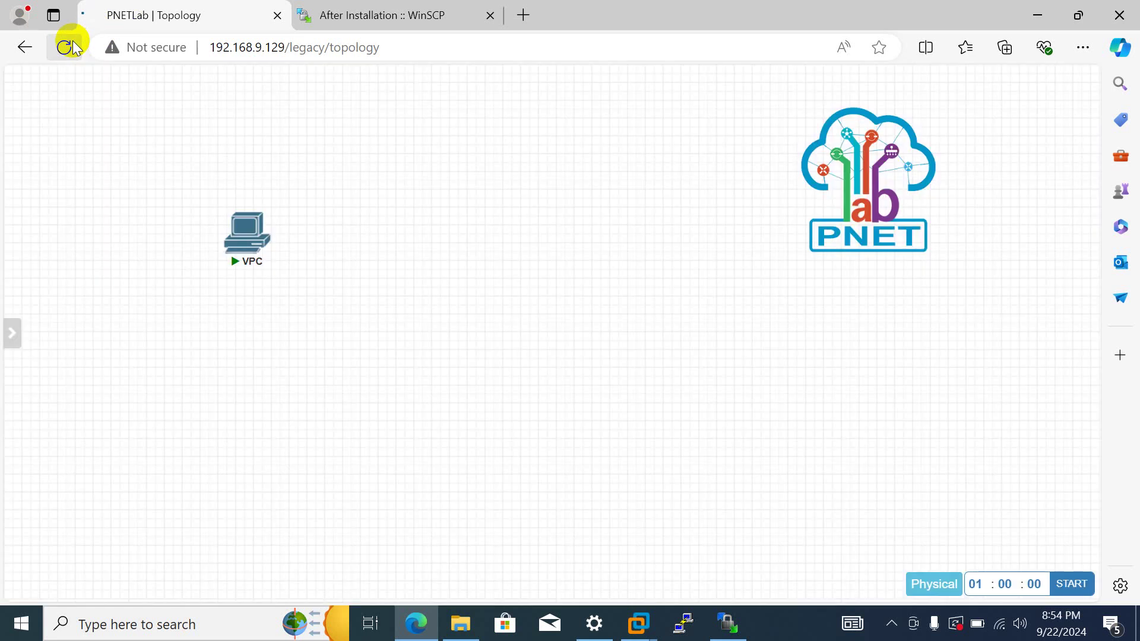
right_click(430, 221)
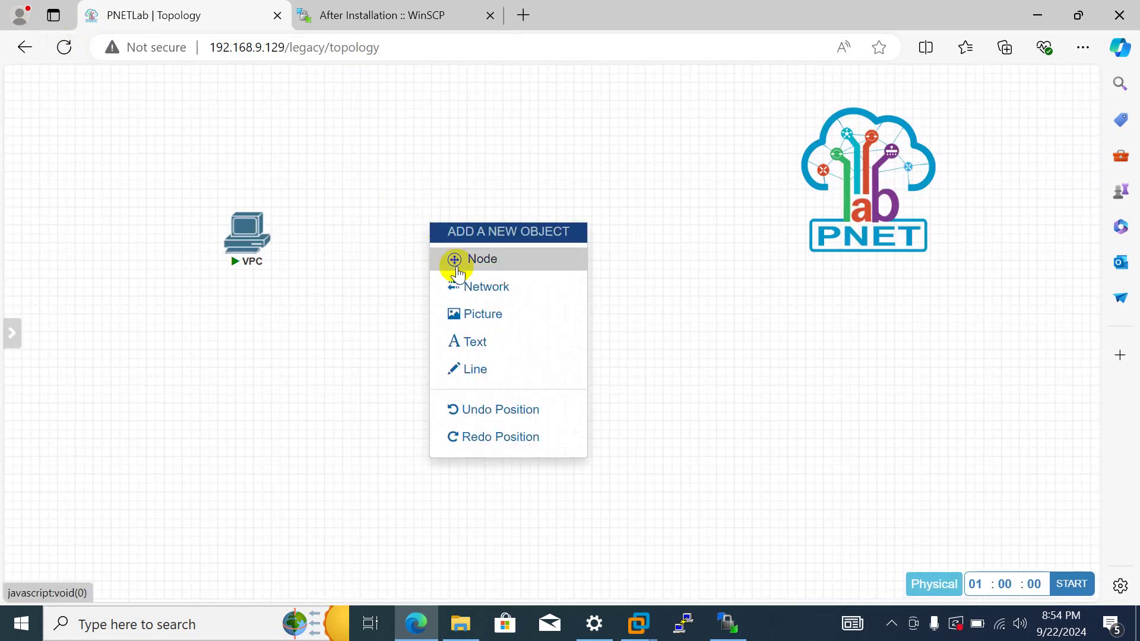
- Add a node named vIOS from the Cisco vIOS Router template with the vios-15 image, save, and start it
left_click(457, 271)
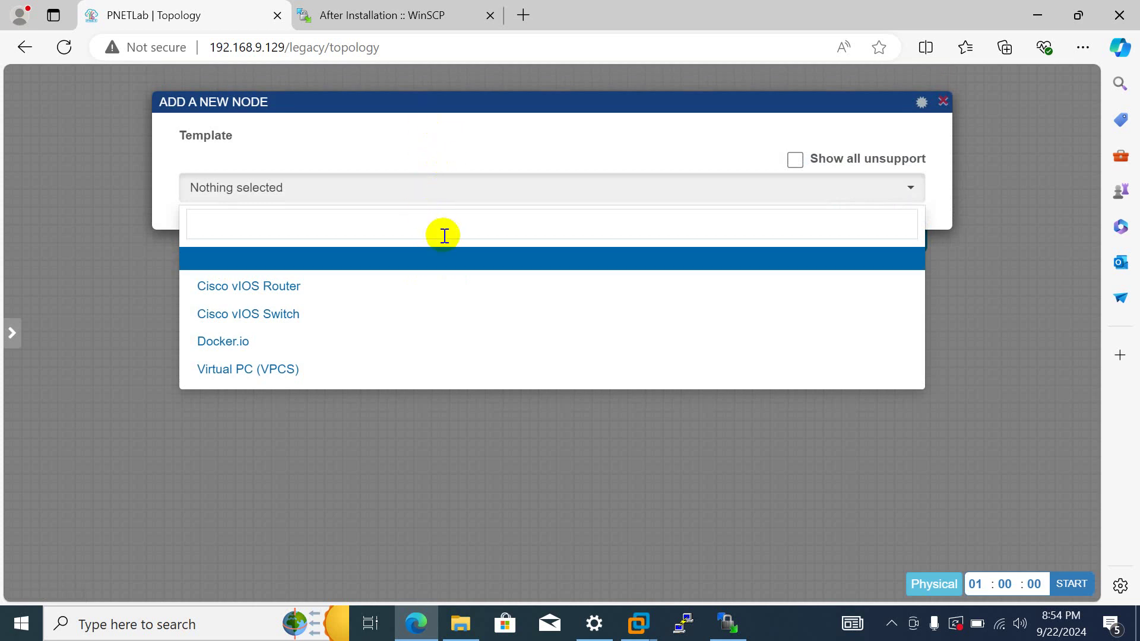
left_click(361, 288)
scroll(594, 386, "down", 2)
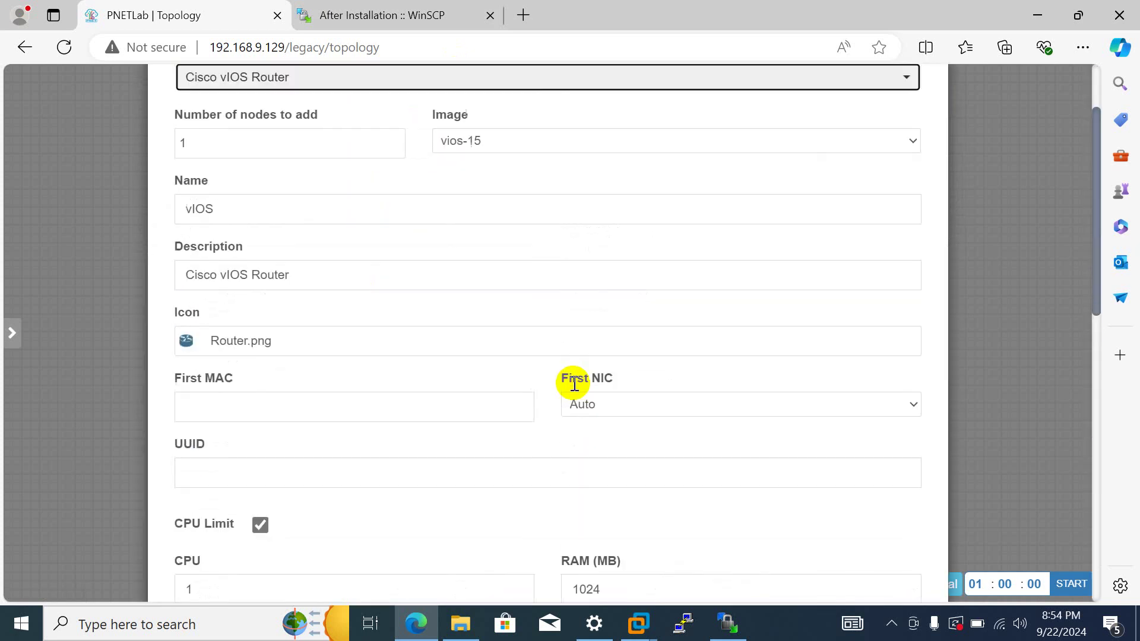
scroll(273, 298, "up", 2)
scroll(486, 351, "down", 12)
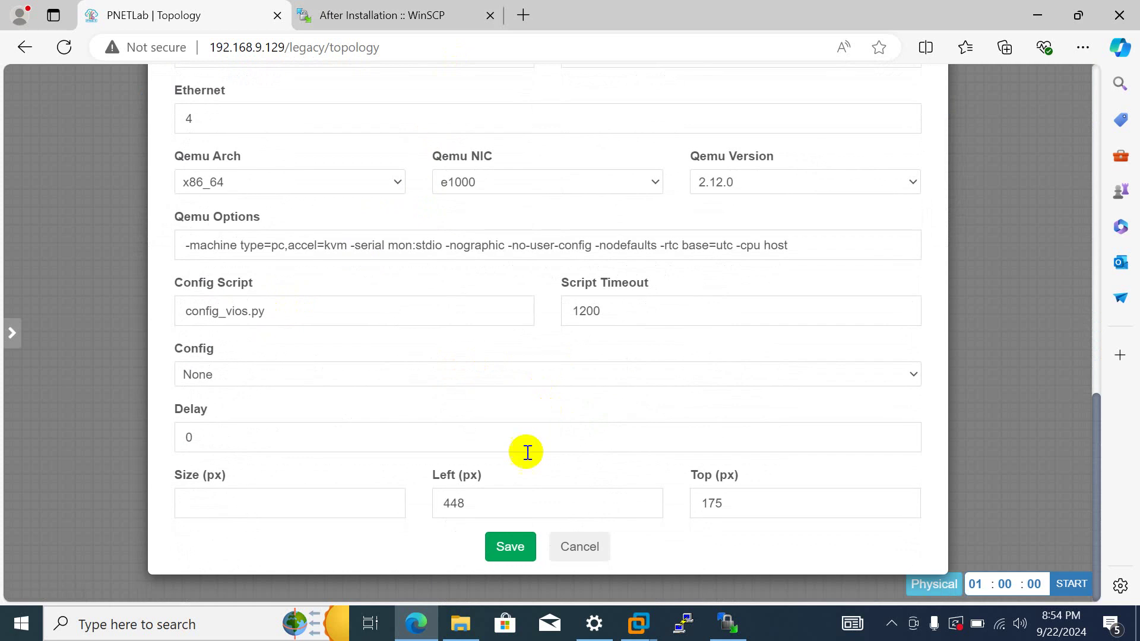
left_click(511, 543)
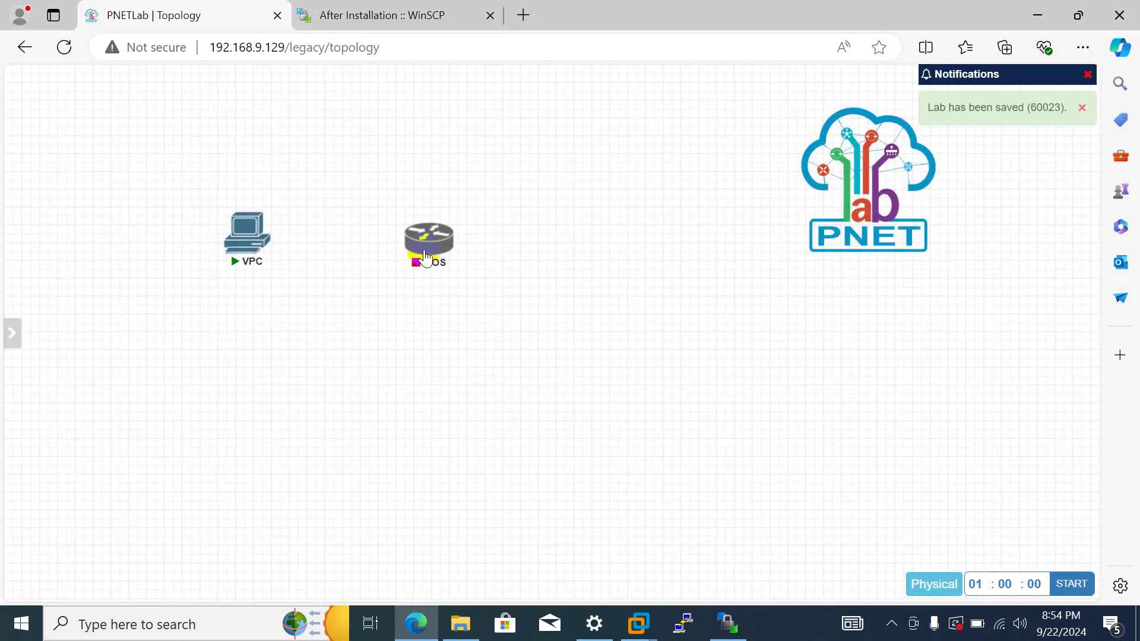
mouse_move(426, 235)
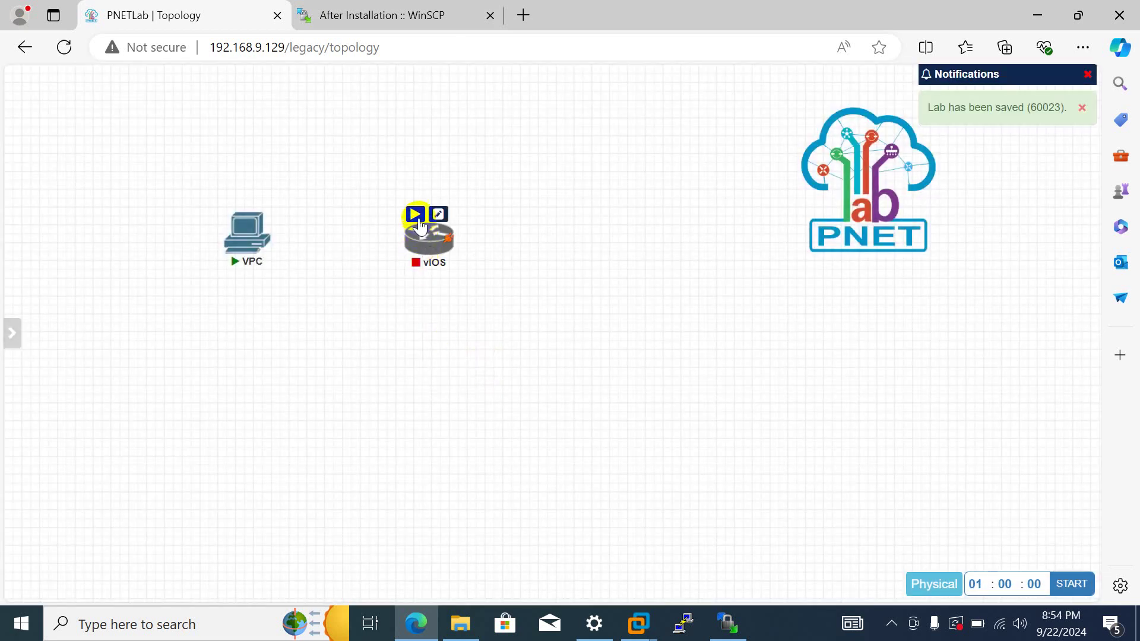
left_click(417, 218)
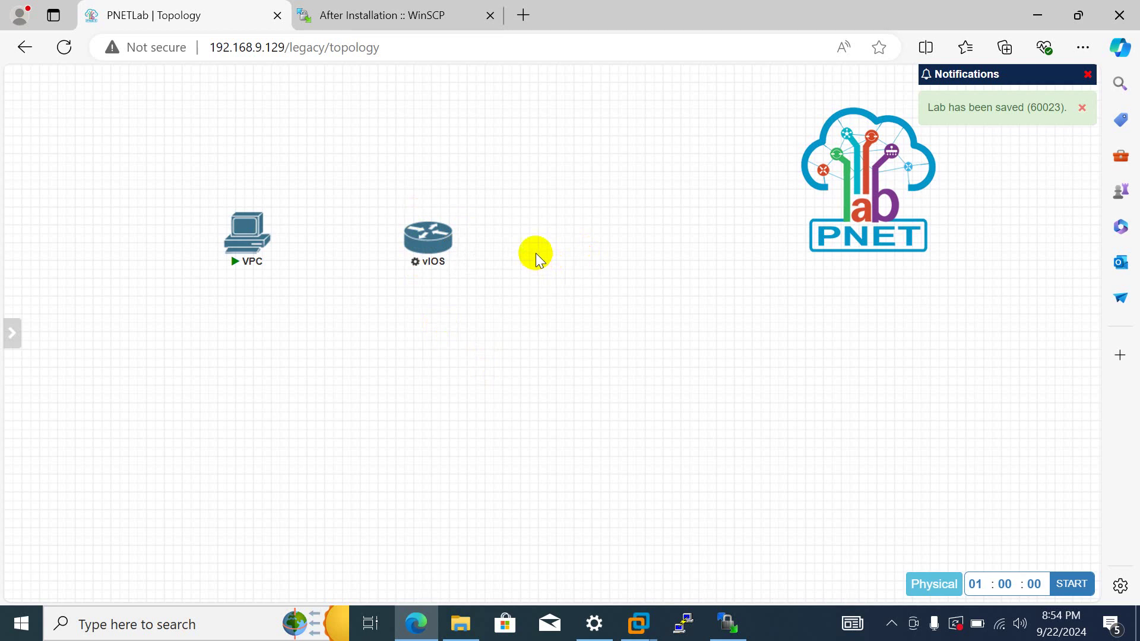
- Add a new Cisco vIOS Switch node with 8 Ethernet ports to the lab and save it
right_click(540, 227)
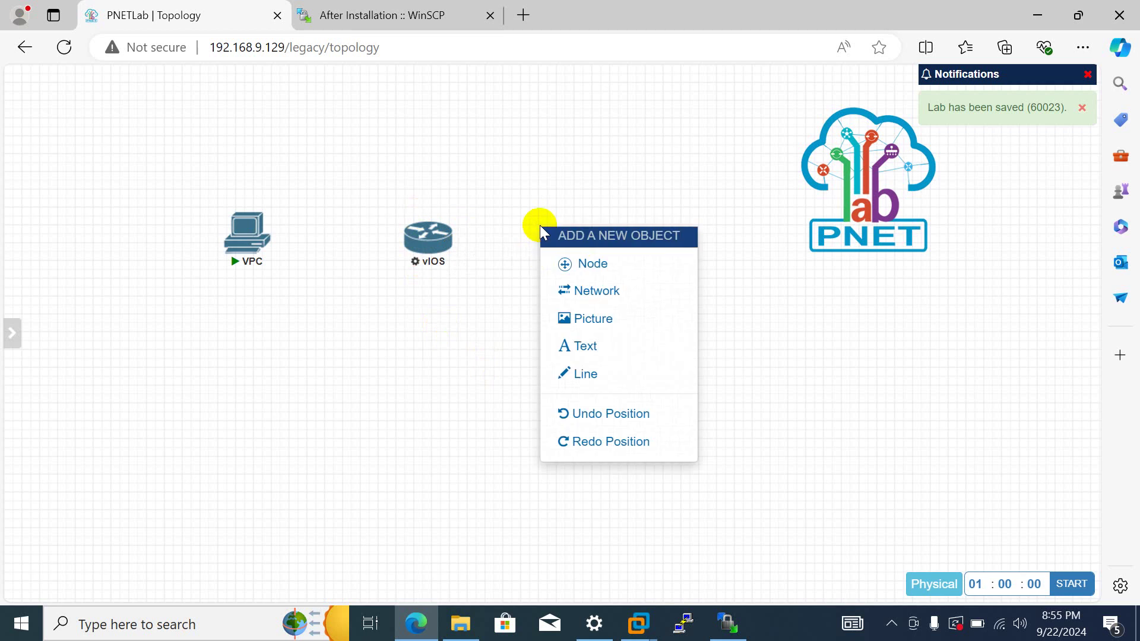
left_click(560, 261)
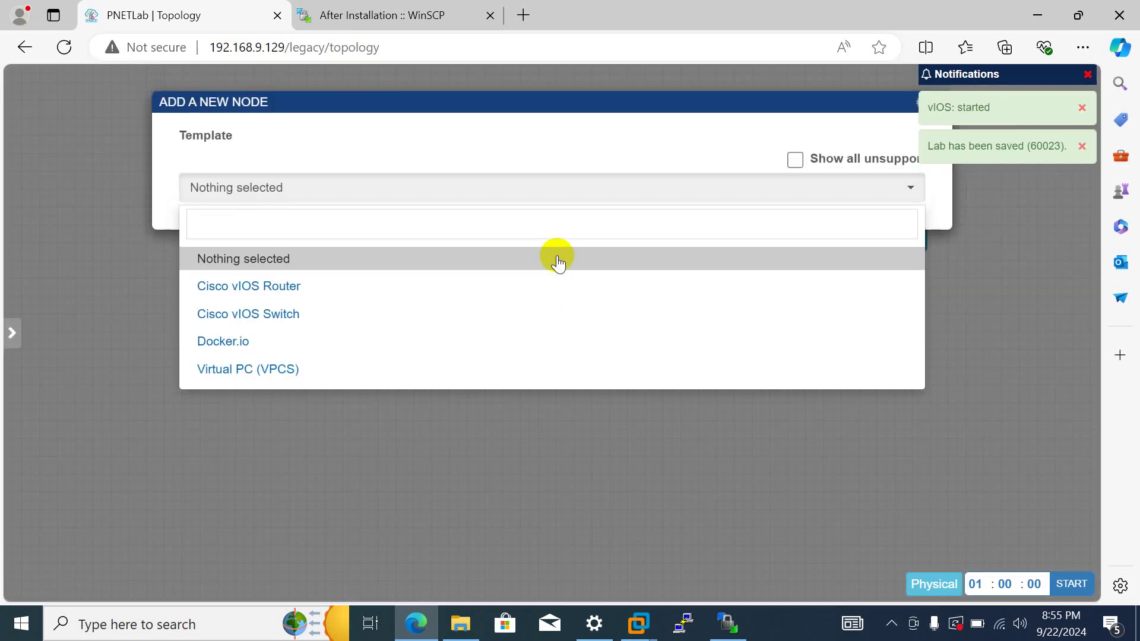
left_click(372, 304)
scroll(542, 355, "down", 10)
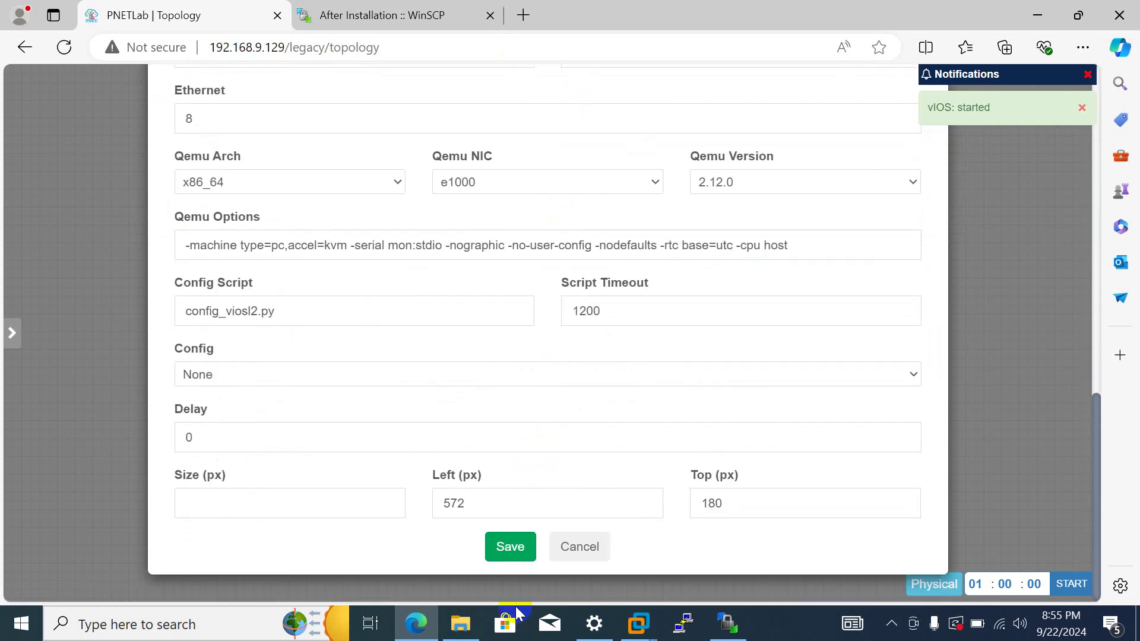
left_click(509, 561)
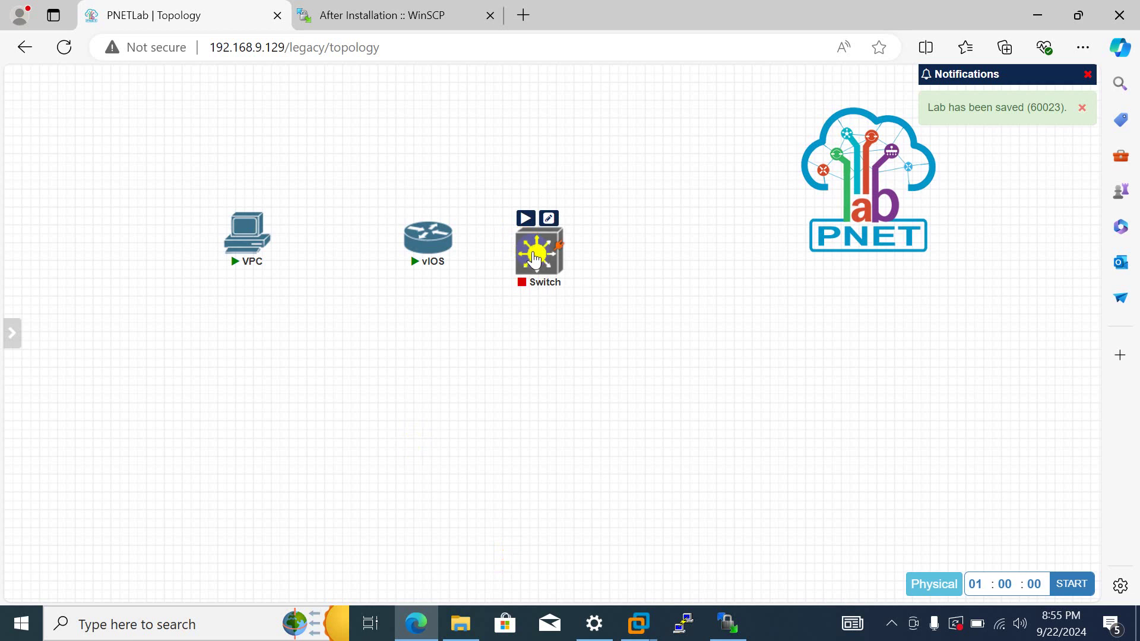
- Start the new Switch node and align Switch and vIOS in a row with VPC
left_click_drag(537, 249, 583, 255)
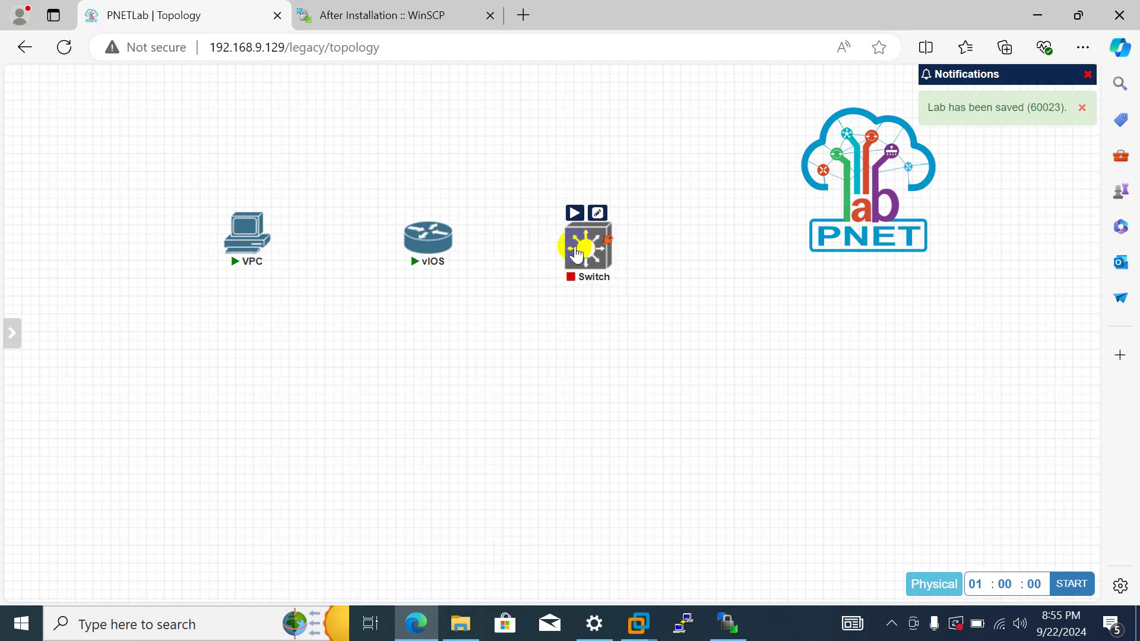
left_click(573, 212)
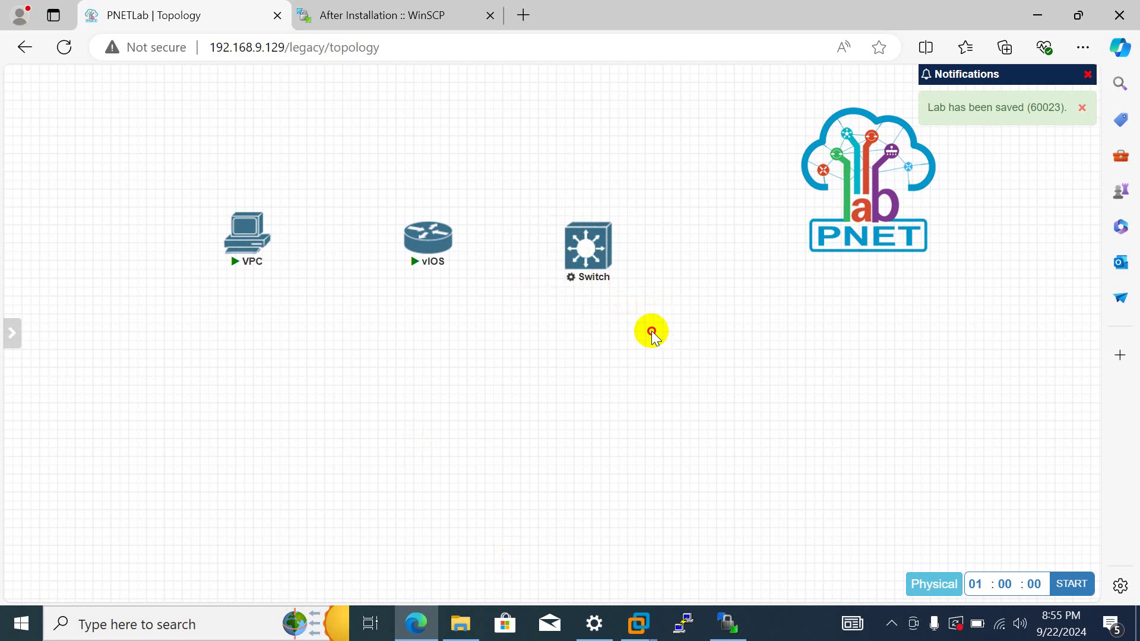
left_click_drag(651, 330, 238, 205)
left_click(350, 234)
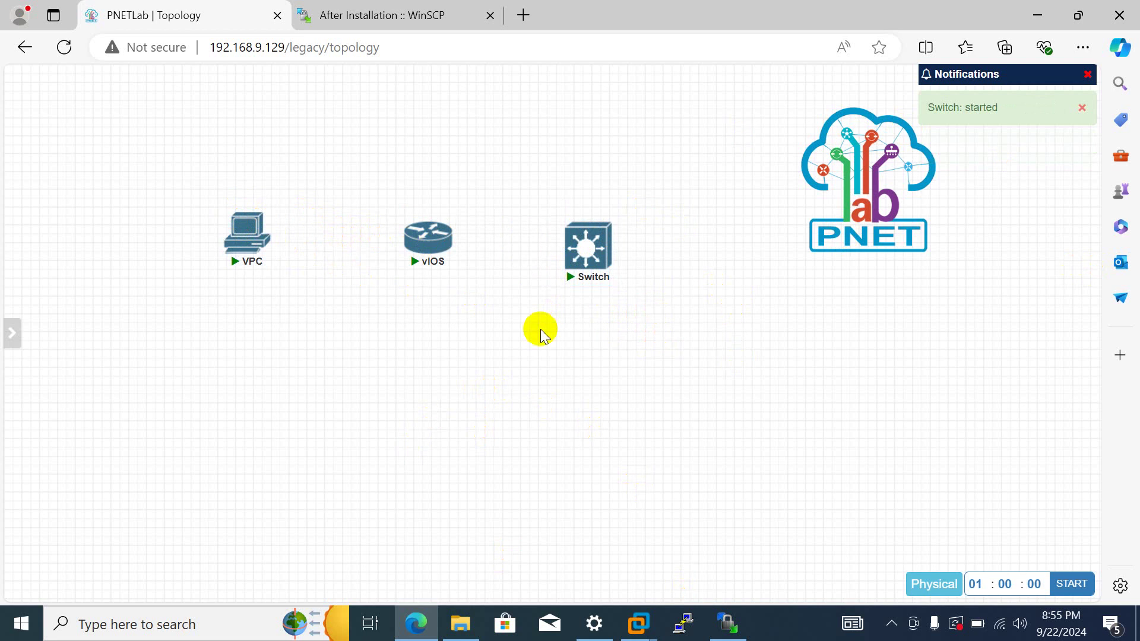
mouse_move(609, 246)
left_click_drag(610, 251, 651, 215)
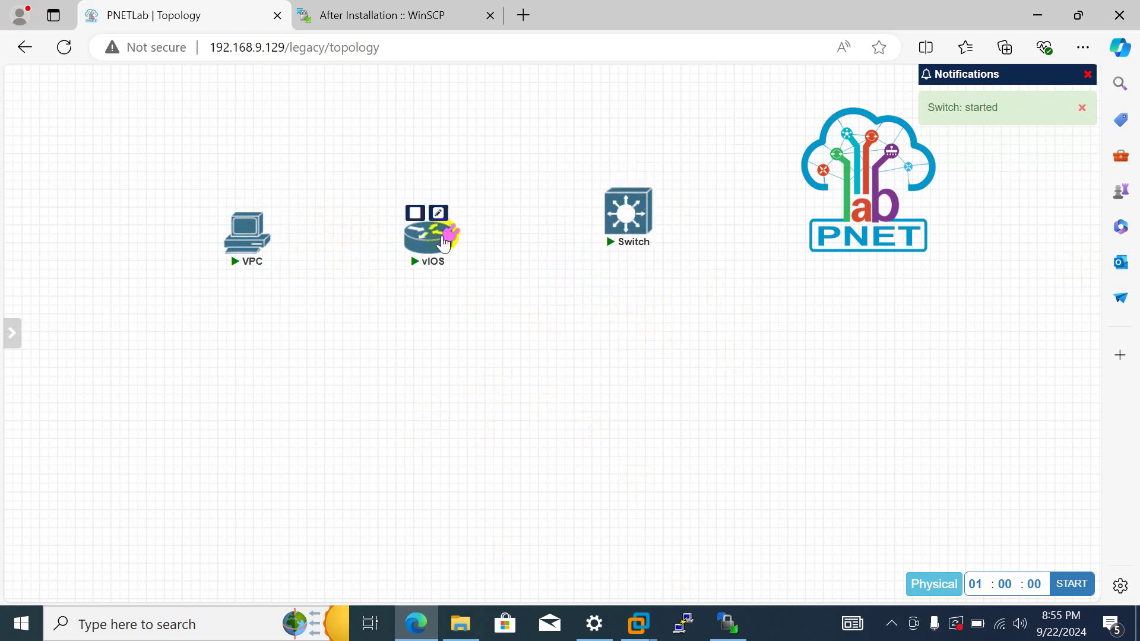
mouse_move(446, 232)
left_mouse_down()
mouse_move(460, 208)
mouse_move(426, 252)
mouse_move(431, 231)
left_mouse_up()
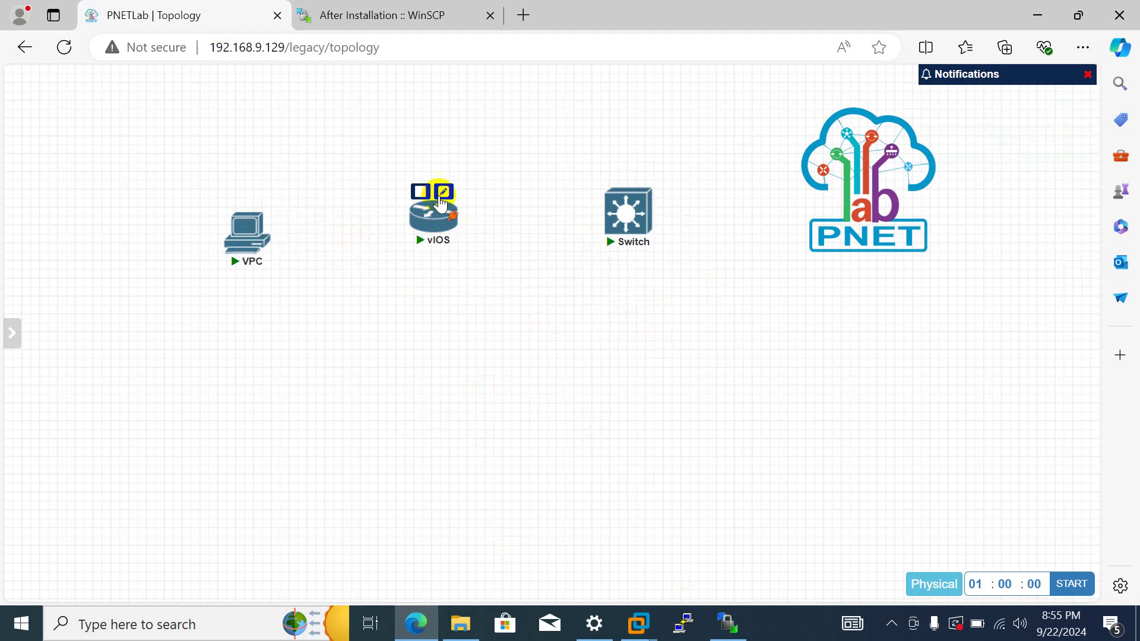
- Review the vIOS router's name, description, MAC and memory settings, then close the form unchanged
left_click(443, 191)
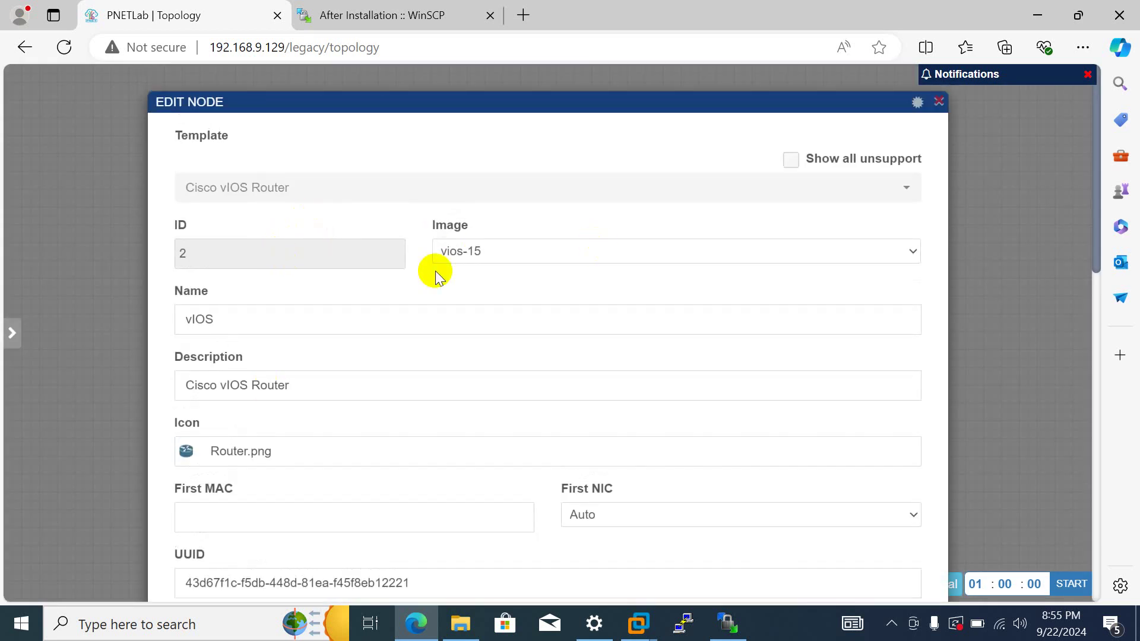
scroll(629, 407, "down", 7)
scroll(634, 412, "up", 7)
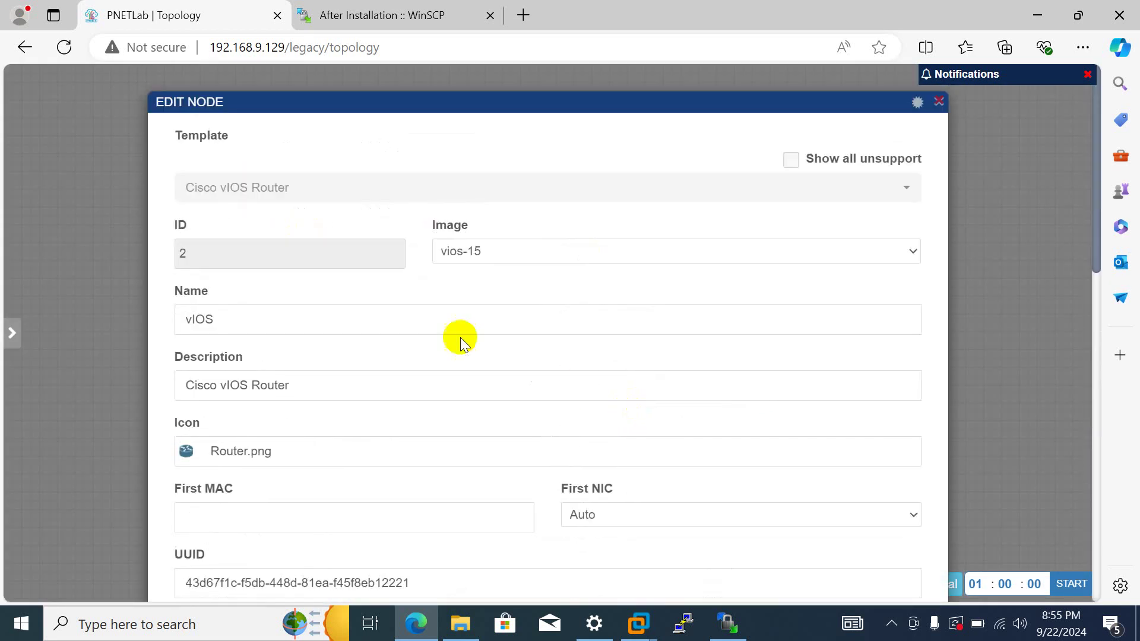
left_click(334, 322)
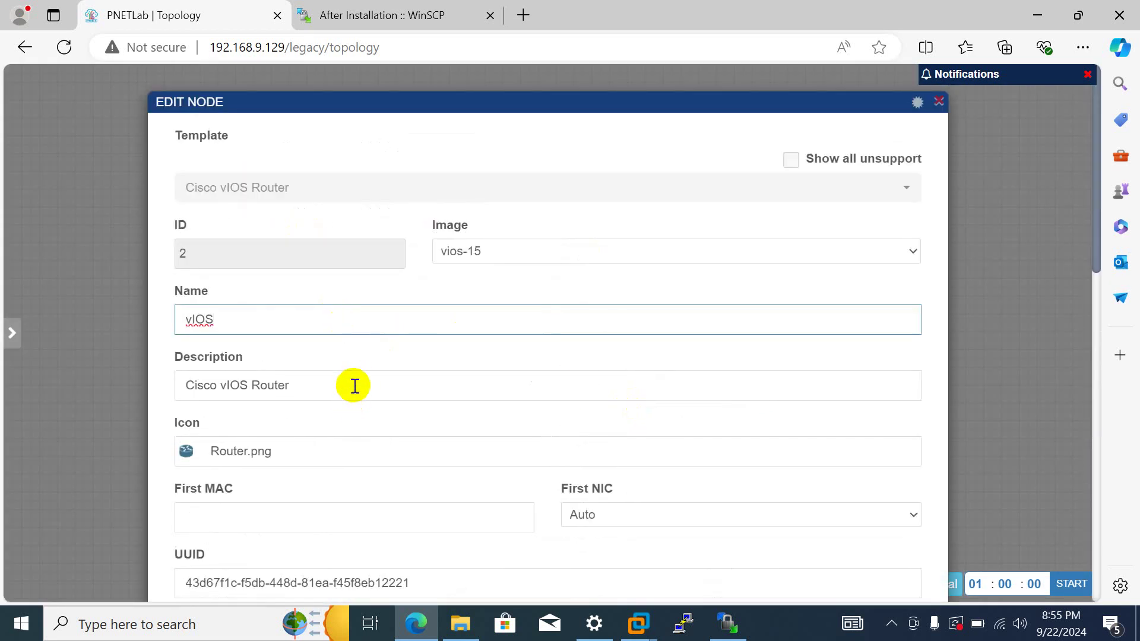
left_click(309, 380)
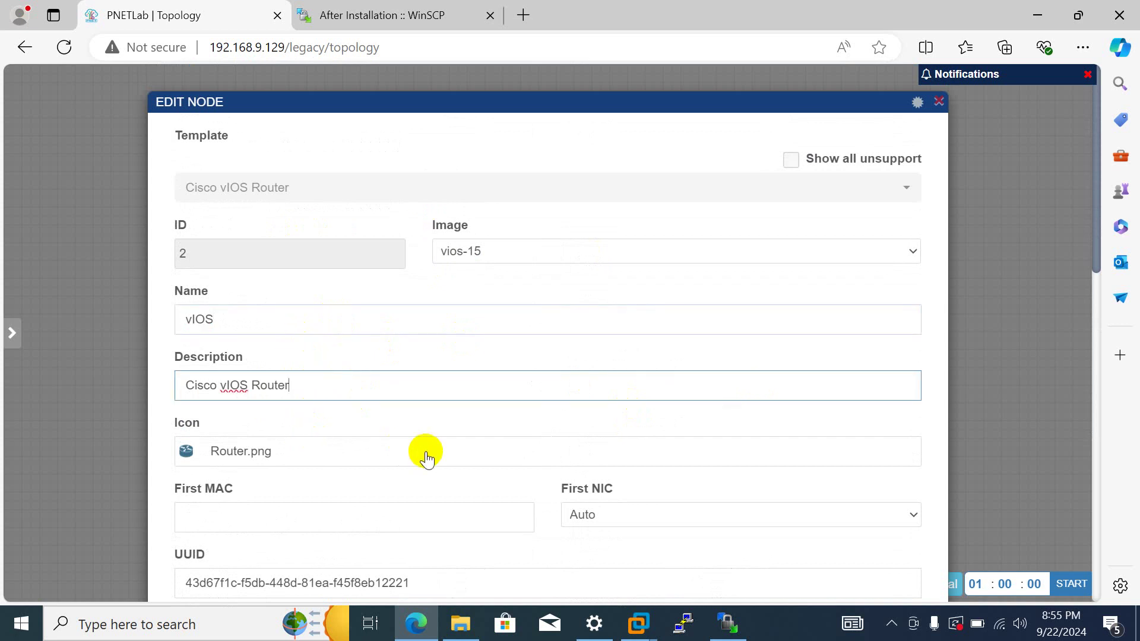
scroll(426, 457, "down", 6)
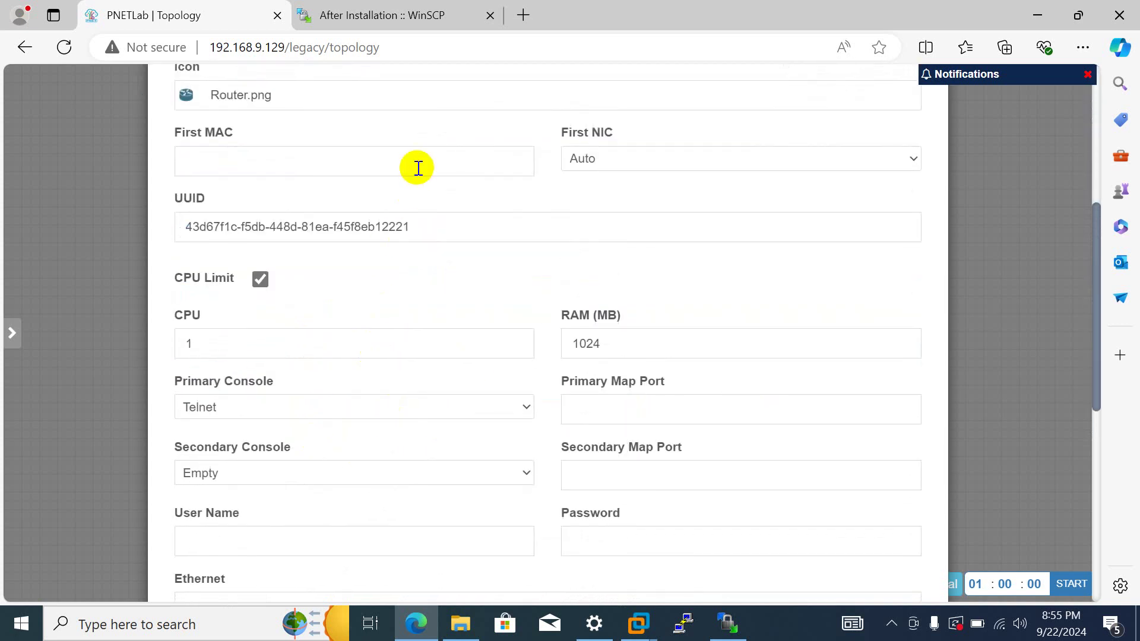
left_click(418, 168)
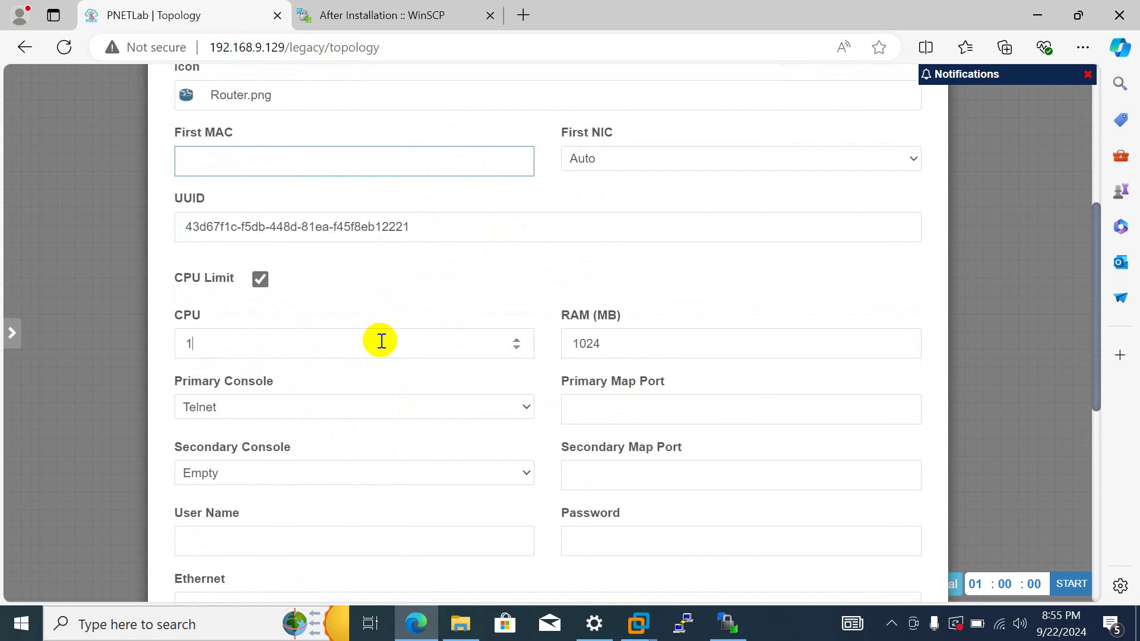
left_click(673, 340)
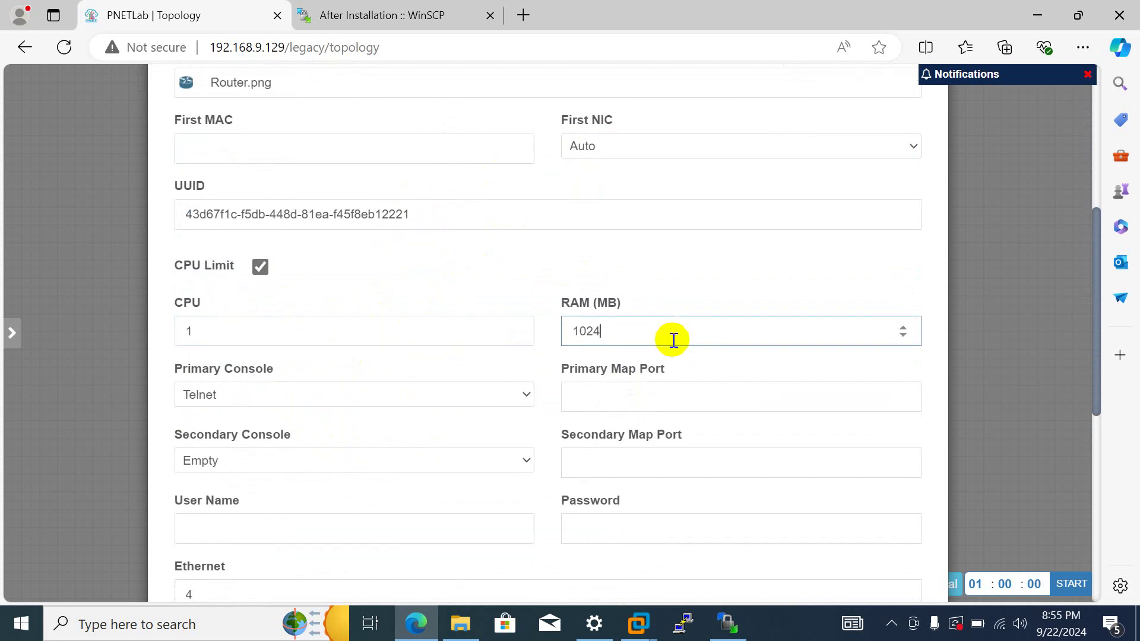
scroll(300, 273, "down", 4)
left_click(76, 322)
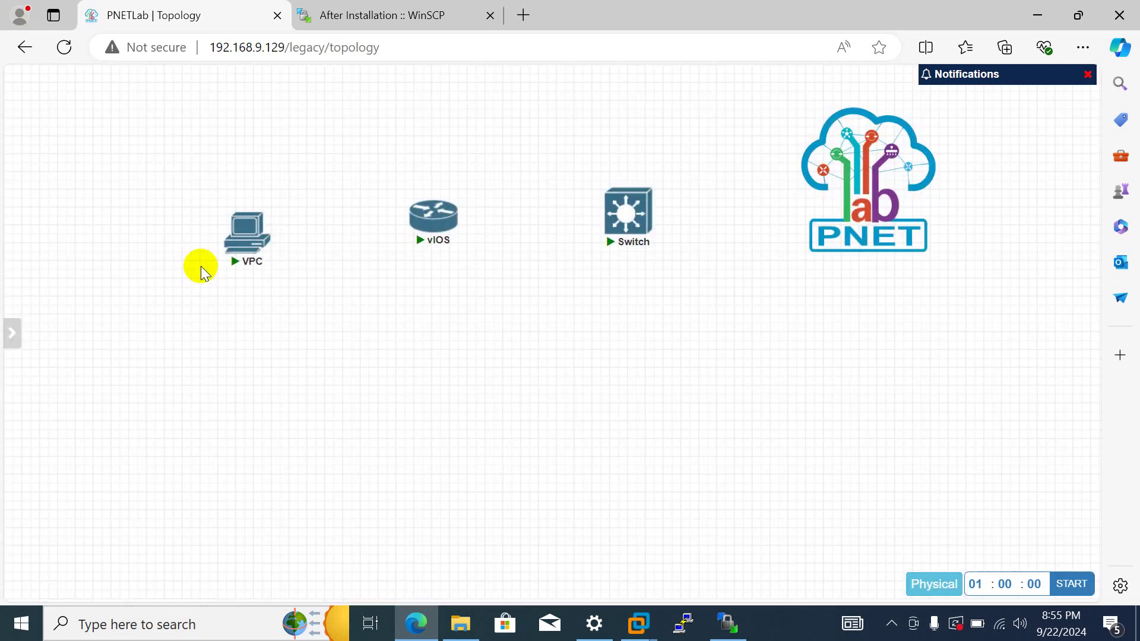
- Restart the VPC node by stopping and starting it, then bring up PuTTY
mouse_move(244, 228)
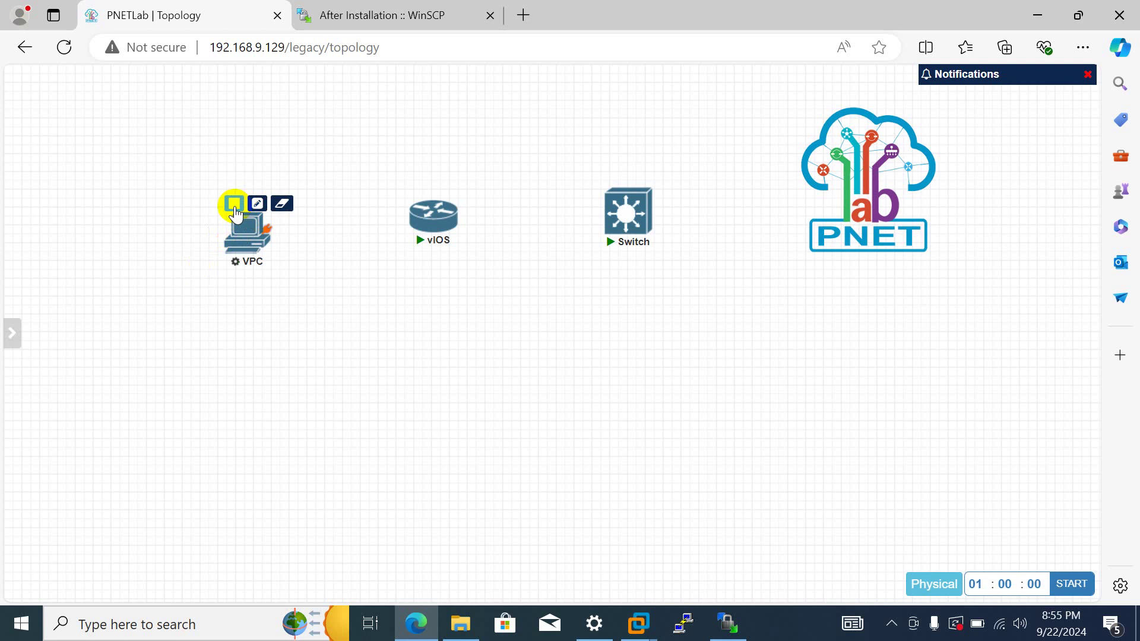
left_click(234, 204)
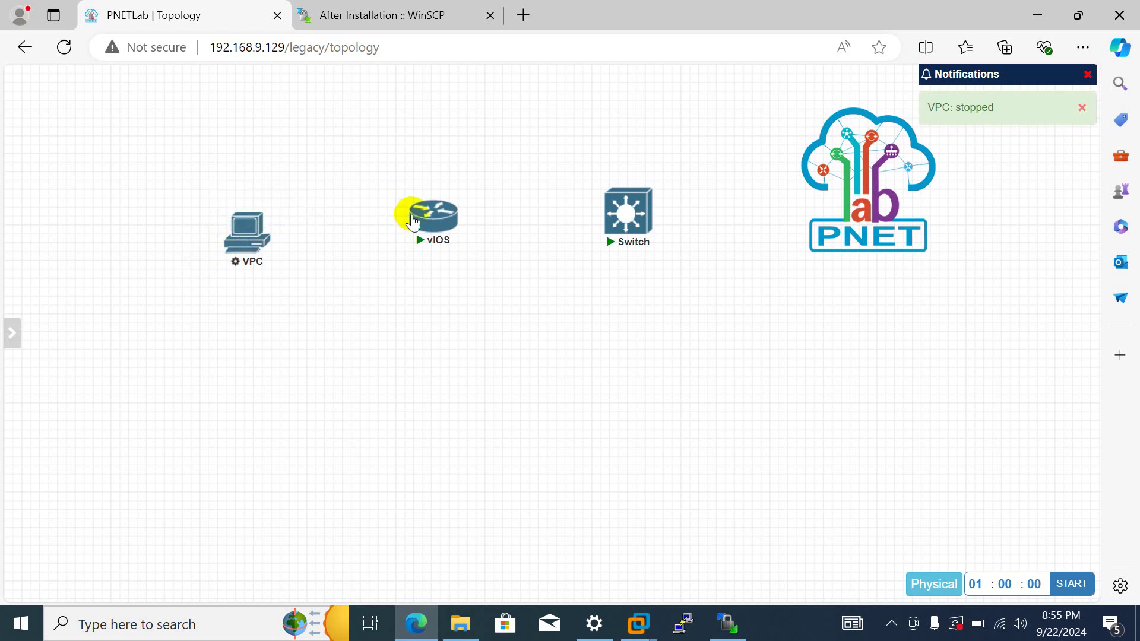
left_click(247, 242)
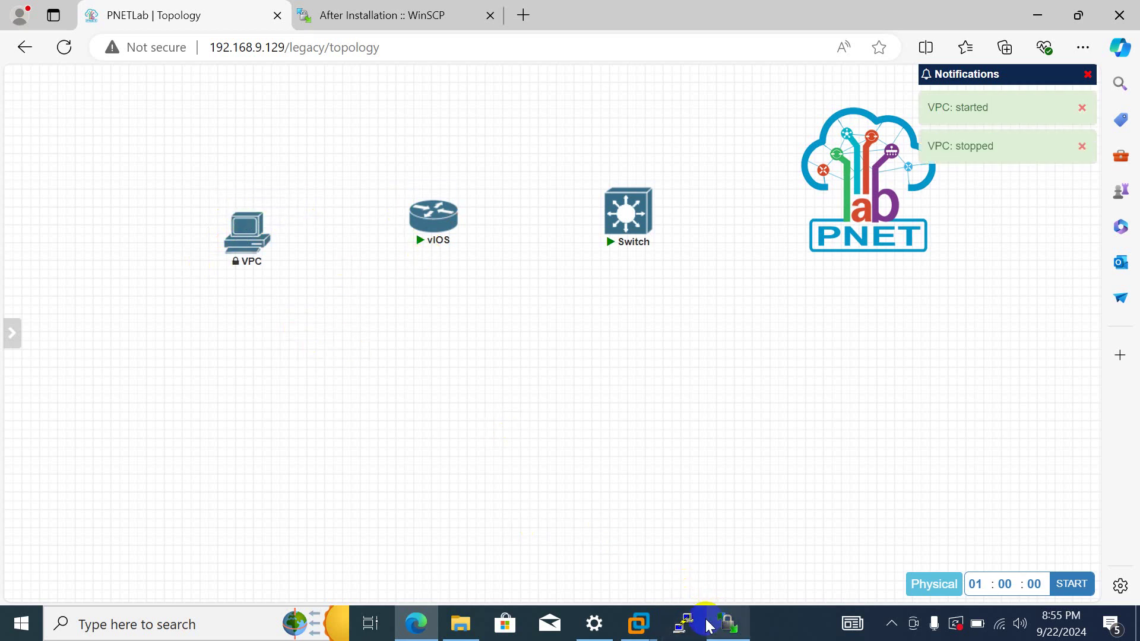
left_click(684, 622)
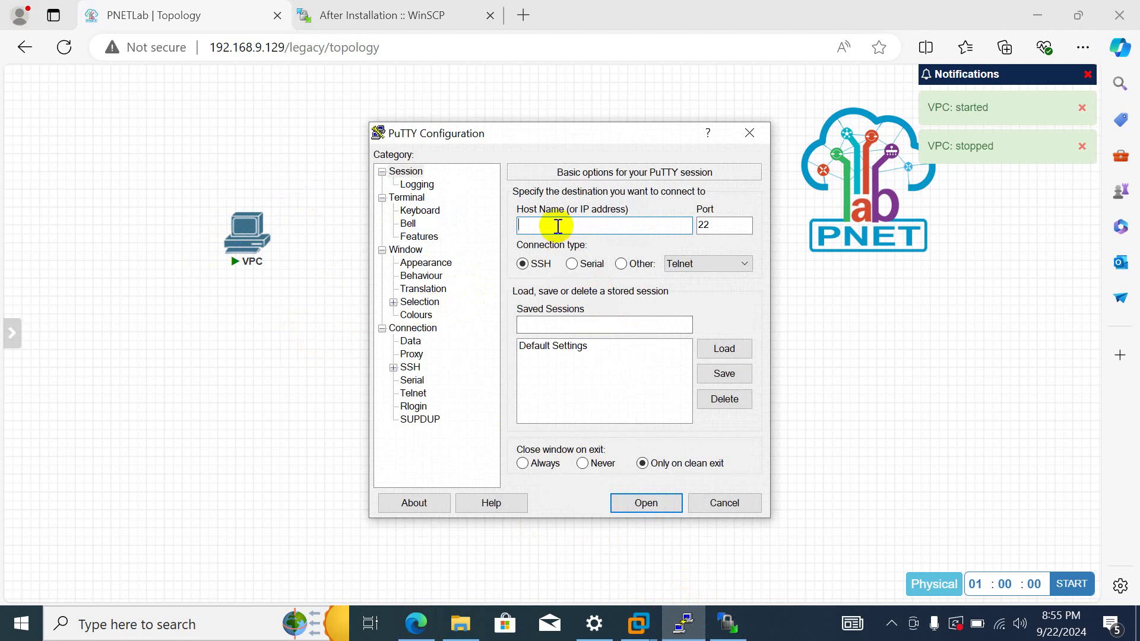
- Connect over SSH to 192.168.9.129 on port 22 and accept the server's host key
type("192.16")
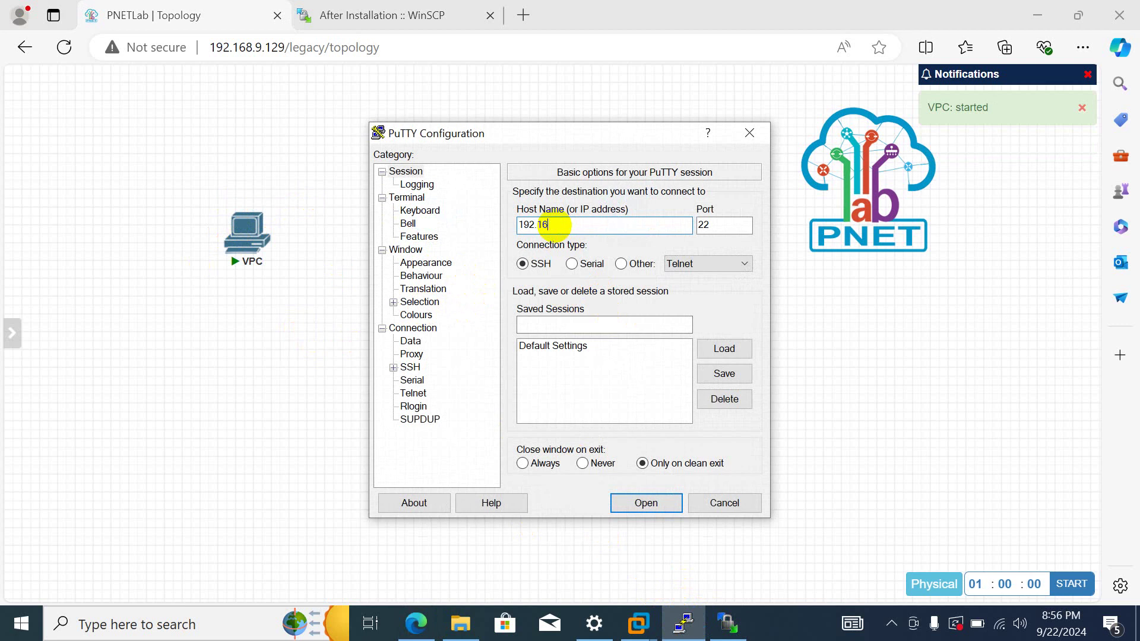
type("8.9.1")
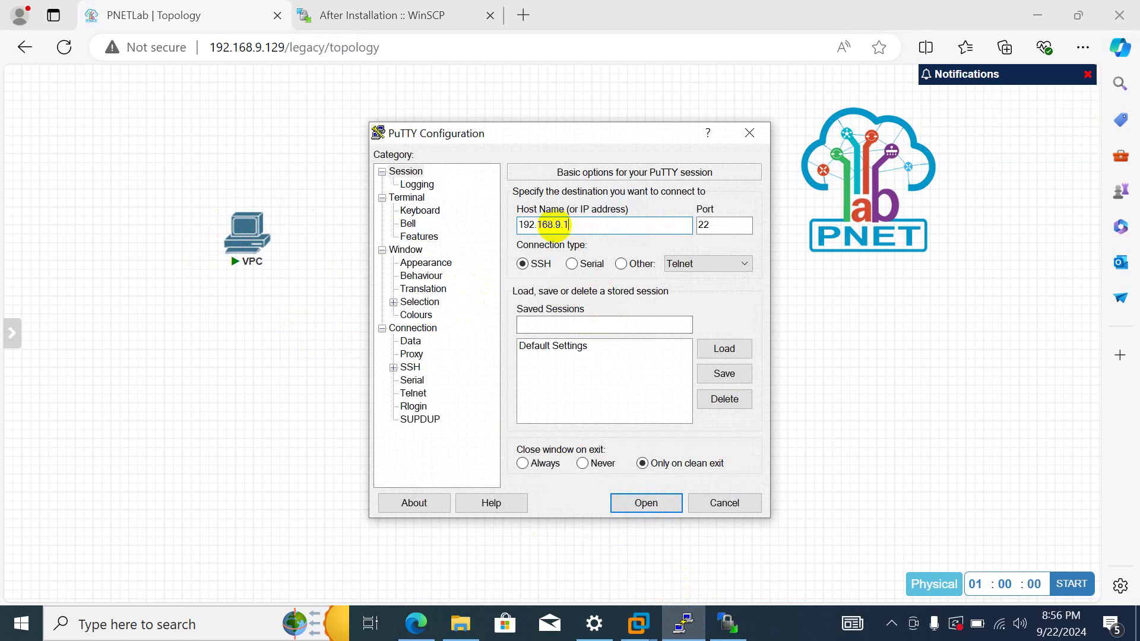
type("29")
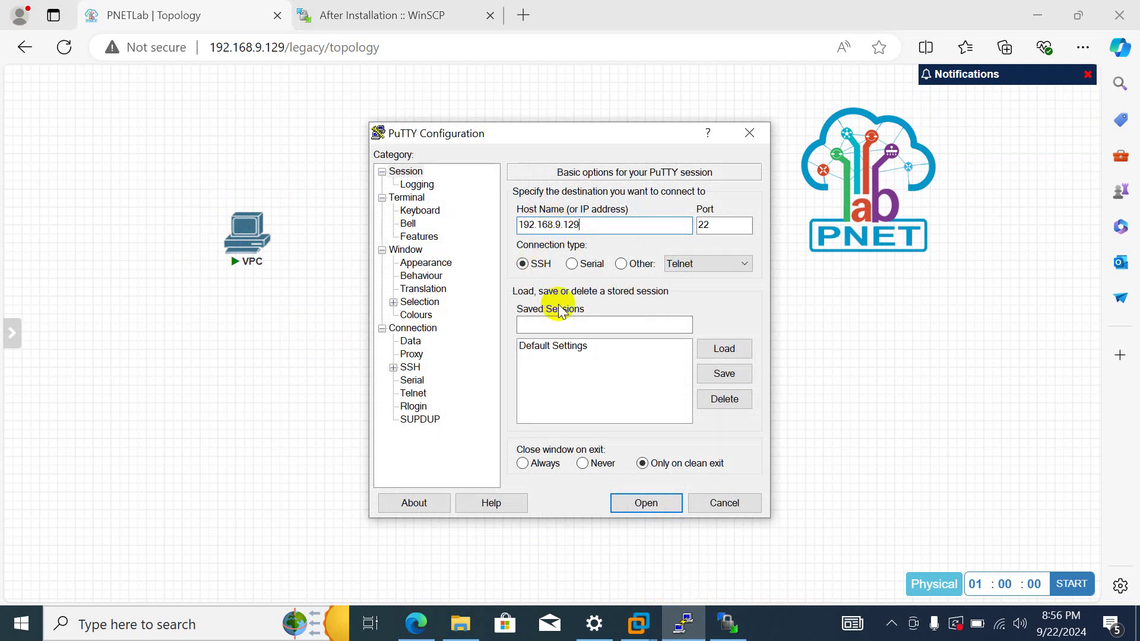
left_click(645, 502)
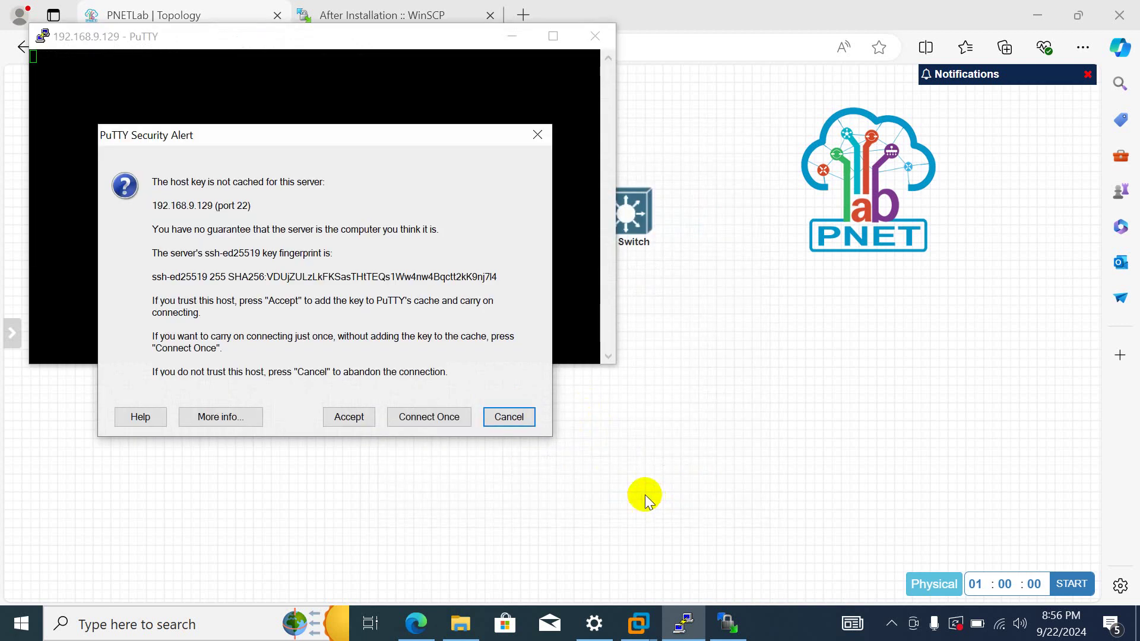
left_click(348, 416)
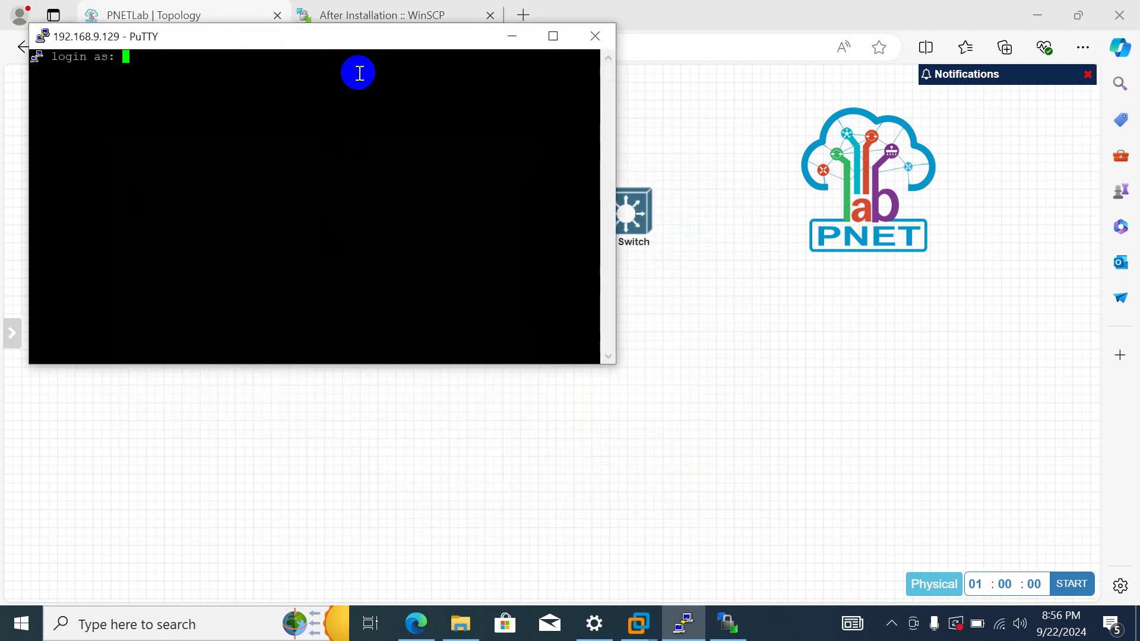
- Log in to the PNETLab server as root with the account password
left_click_drag(364, 43, 671, 236)
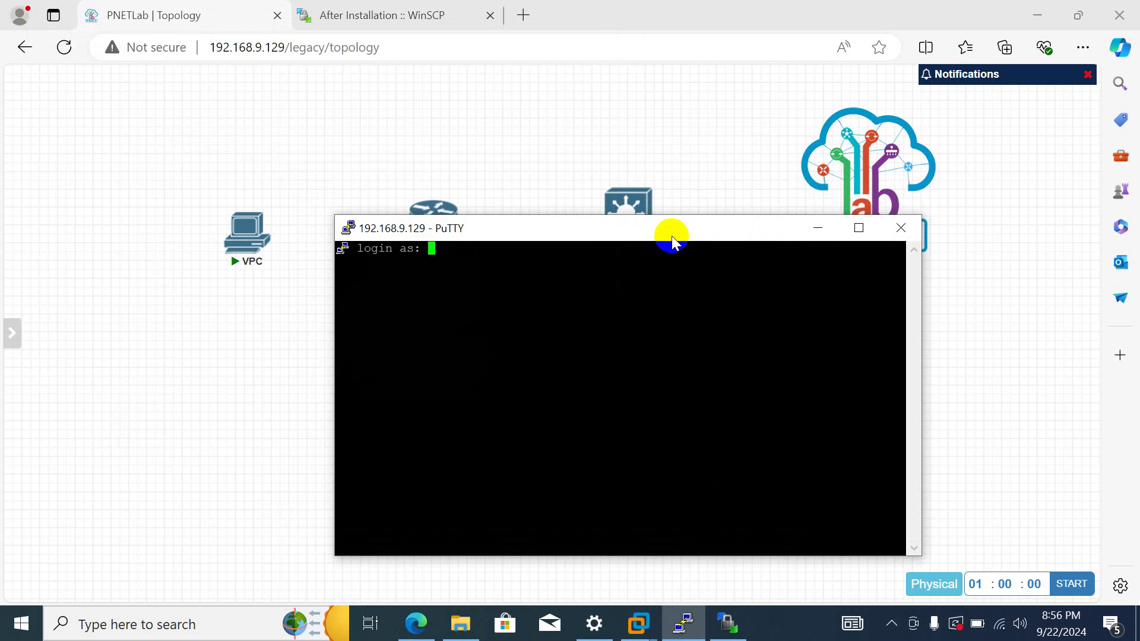
type("root")
key("Return")
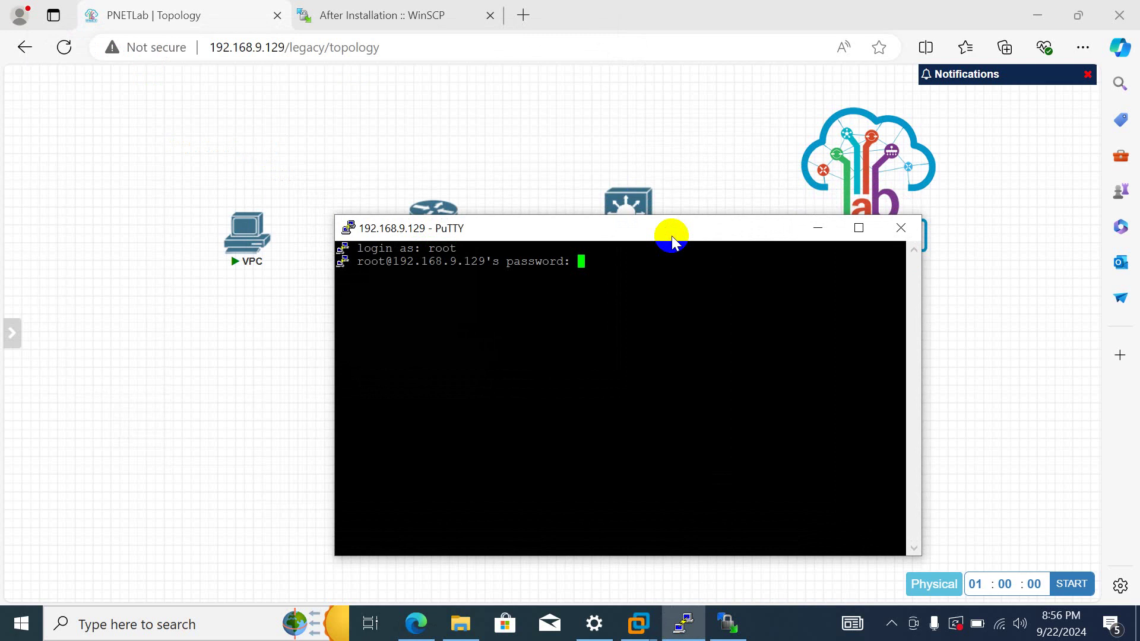
key("Return")
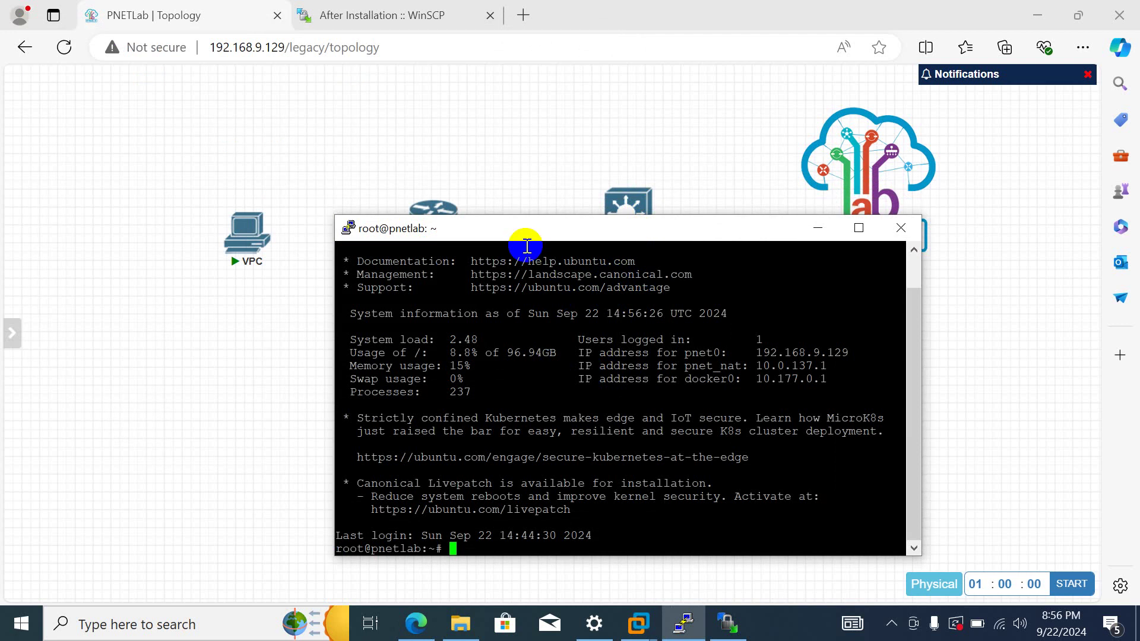
- Move the terminal aside and raise the VPC node higher on the canvas
left_click_drag(527, 246, 368, 282)
mouse_move(247, 240)
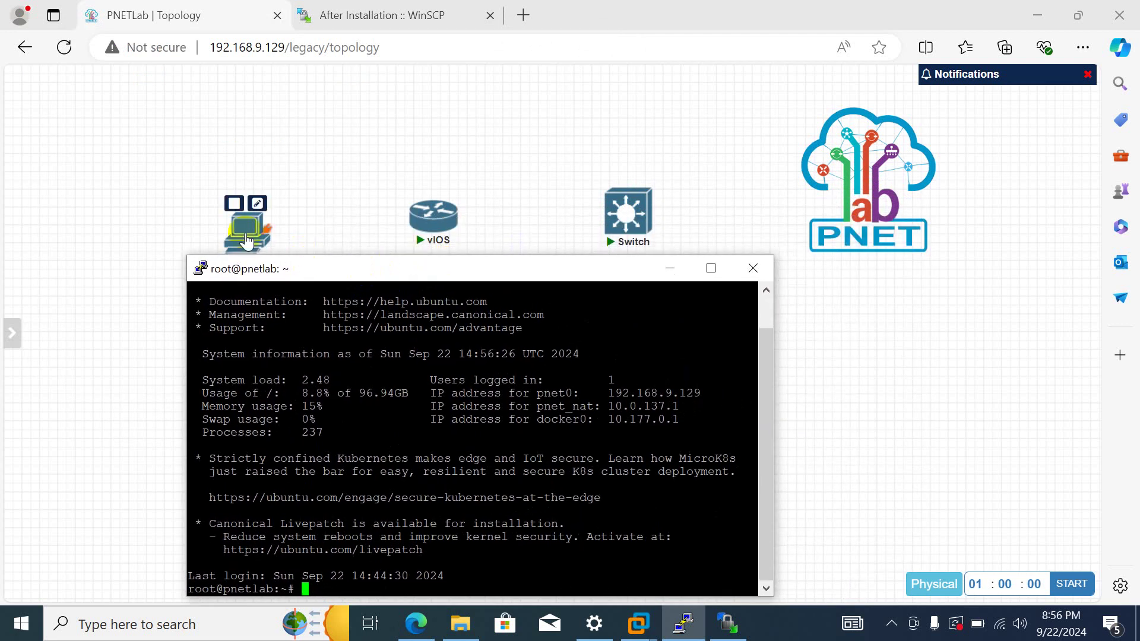
left_click_drag(247, 240, 238, 158)
- Move the vIOS router and Switch up level with the VPC node
mouse_move(444, 217)
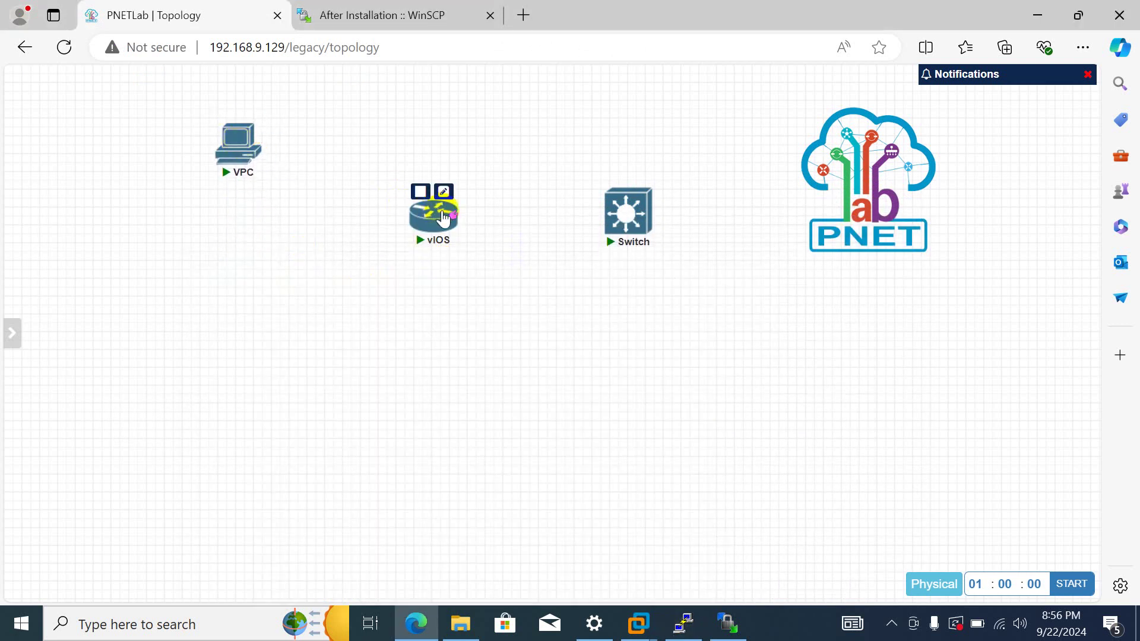
left_click_drag(444, 217, 436, 161)
left_click_drag(597, 157, 590, 152)
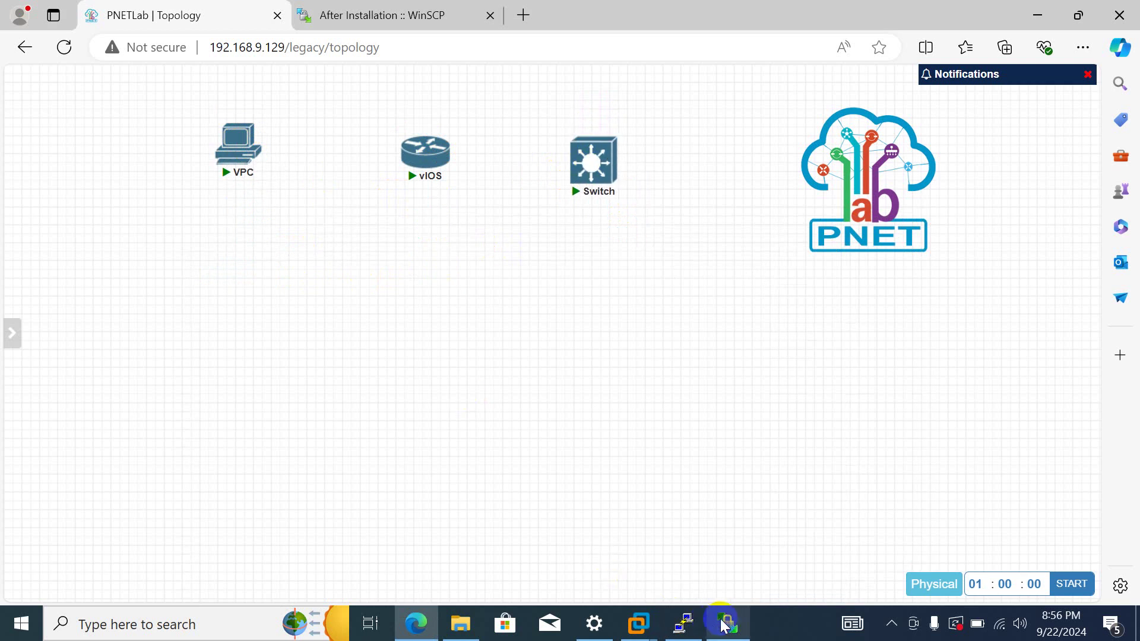
- Bring the root terminal back to the front, add empty prompt lines, and reposition it
left_click(683, 622)
left_click_drag(475, 286, 419, 236)
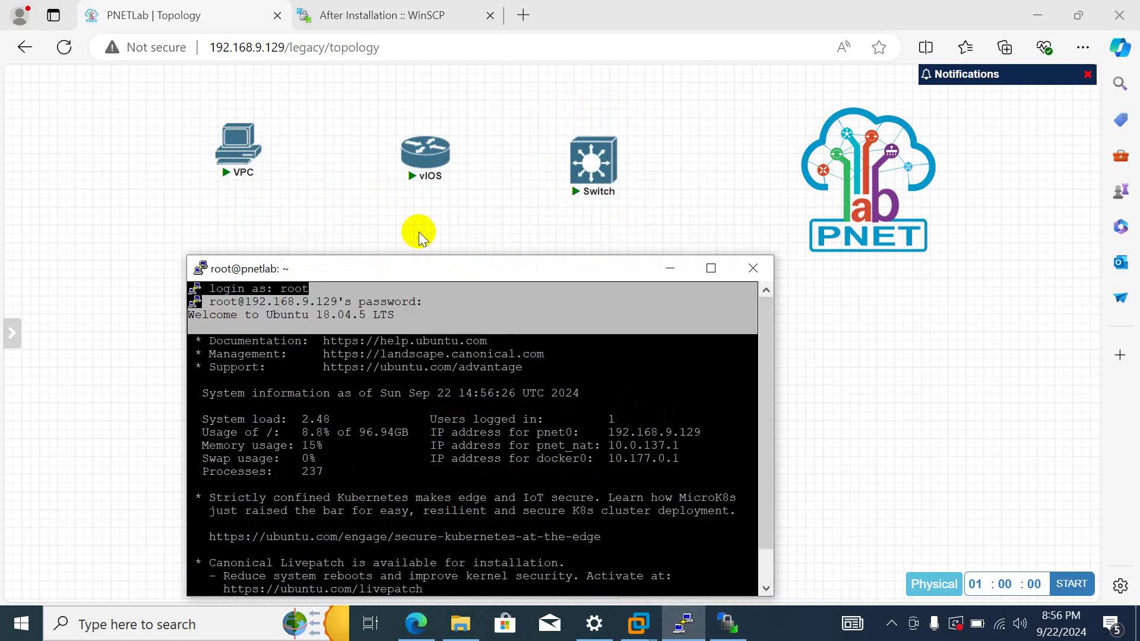
scroll(558, 354, "down", 1)
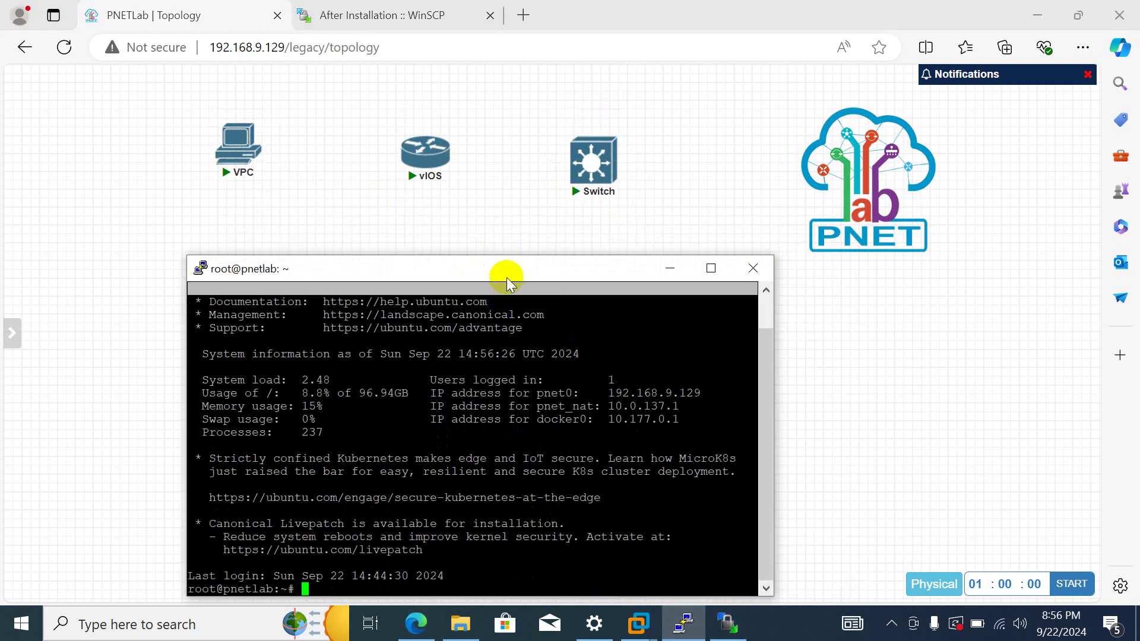
left_click_drag(487, 261, 435, 201)
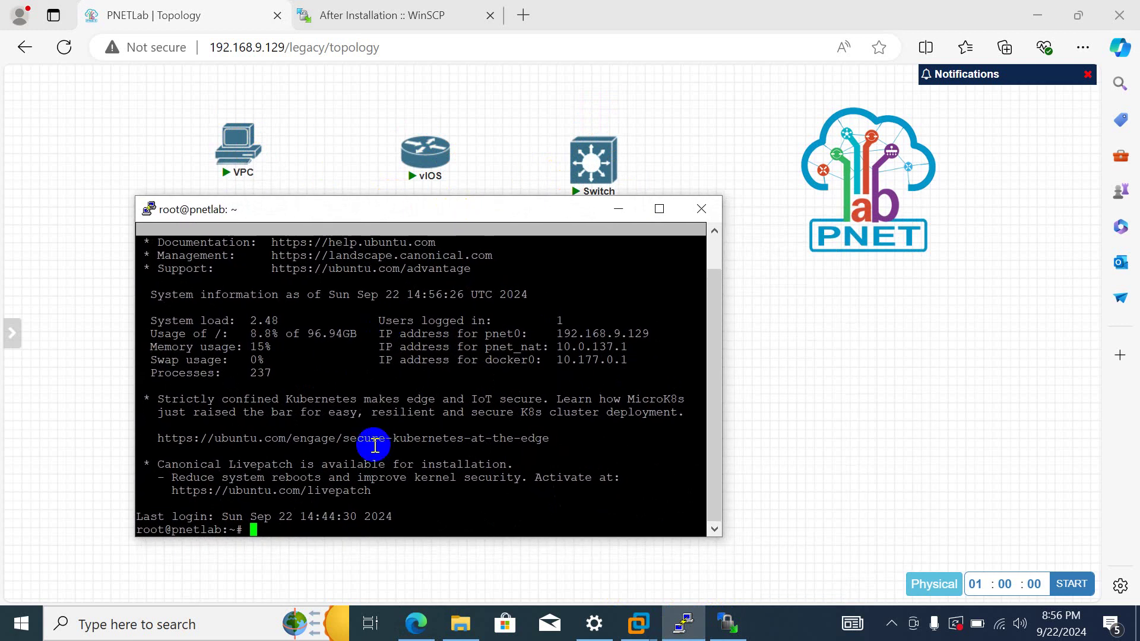
key("Return")
key("Return")
key("Return")
key("Return")
key("Return")
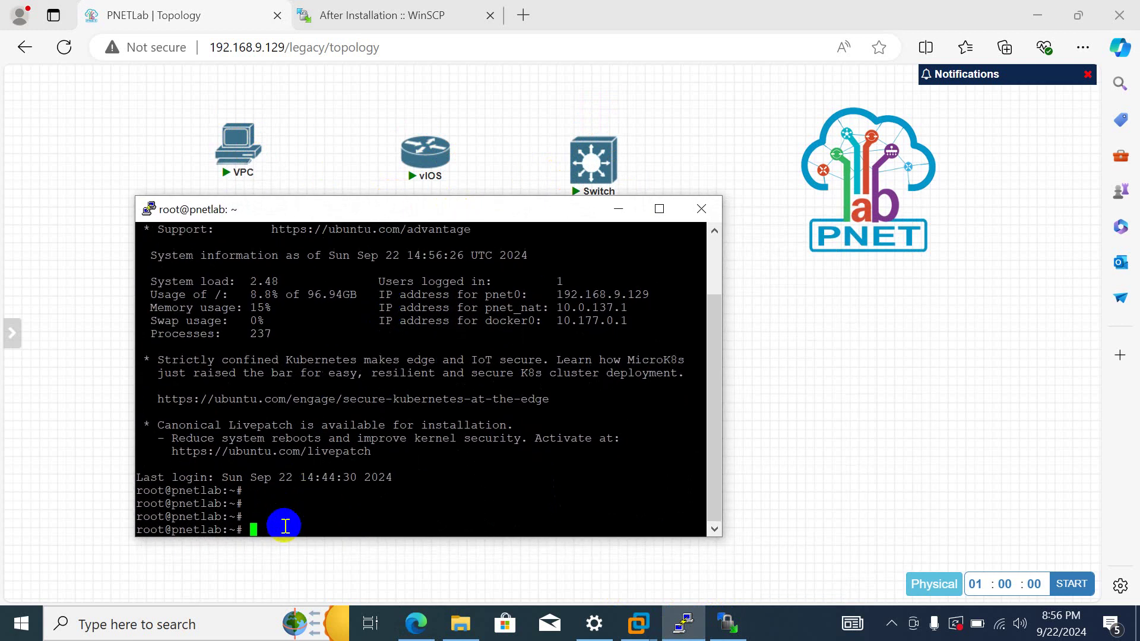
key("Return")
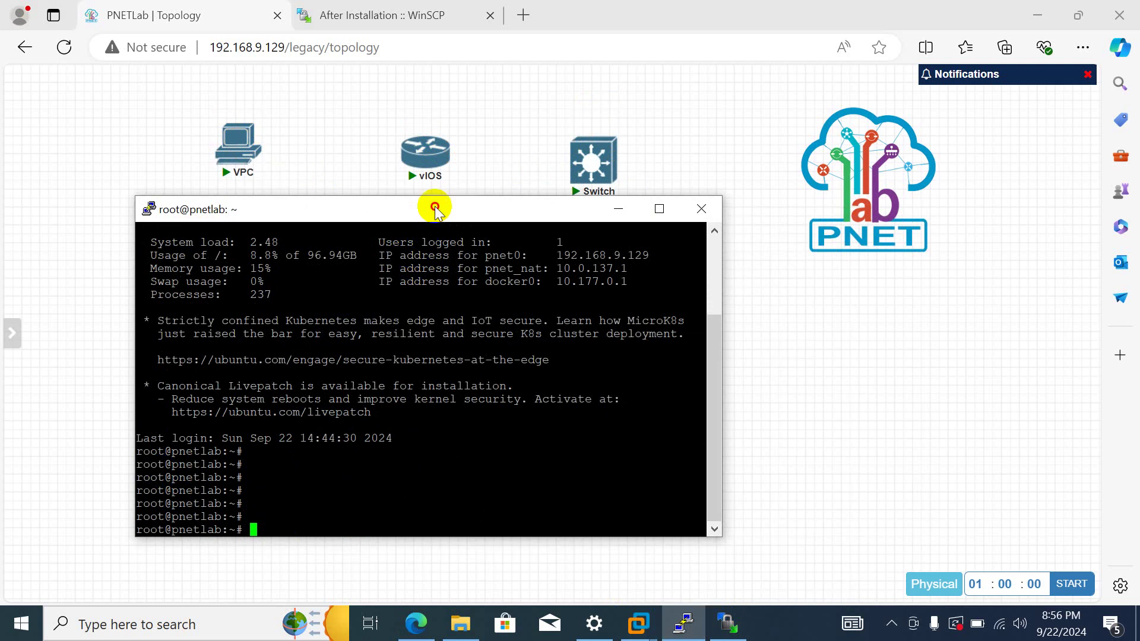
left_click_drag(434, 206, 409, 219)
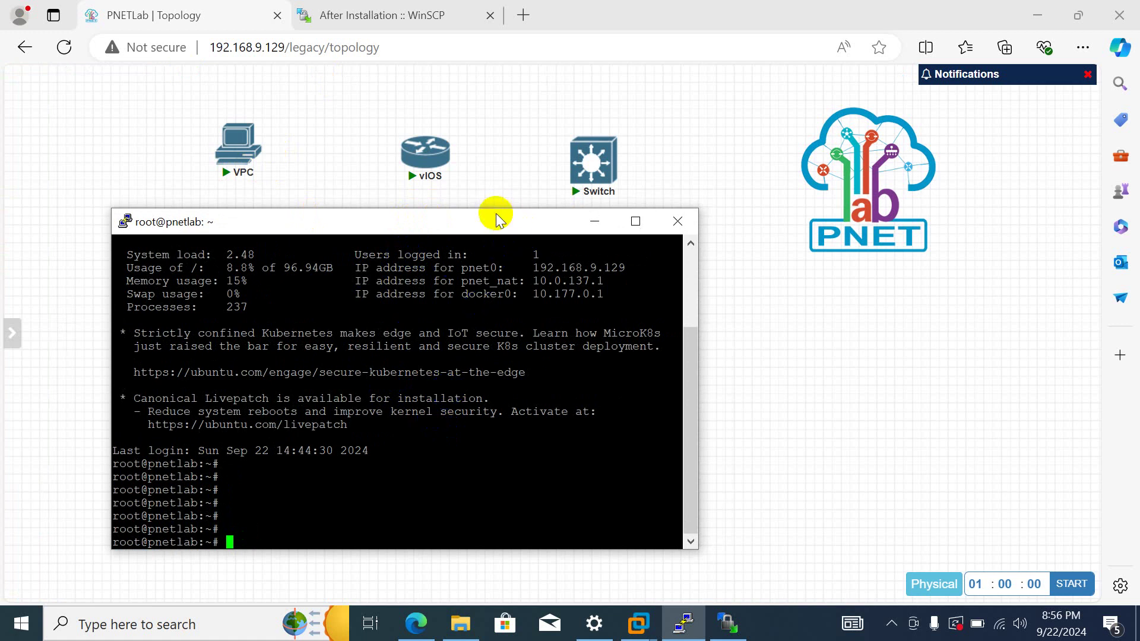
left_click_drag(490, 222, 507, 223)
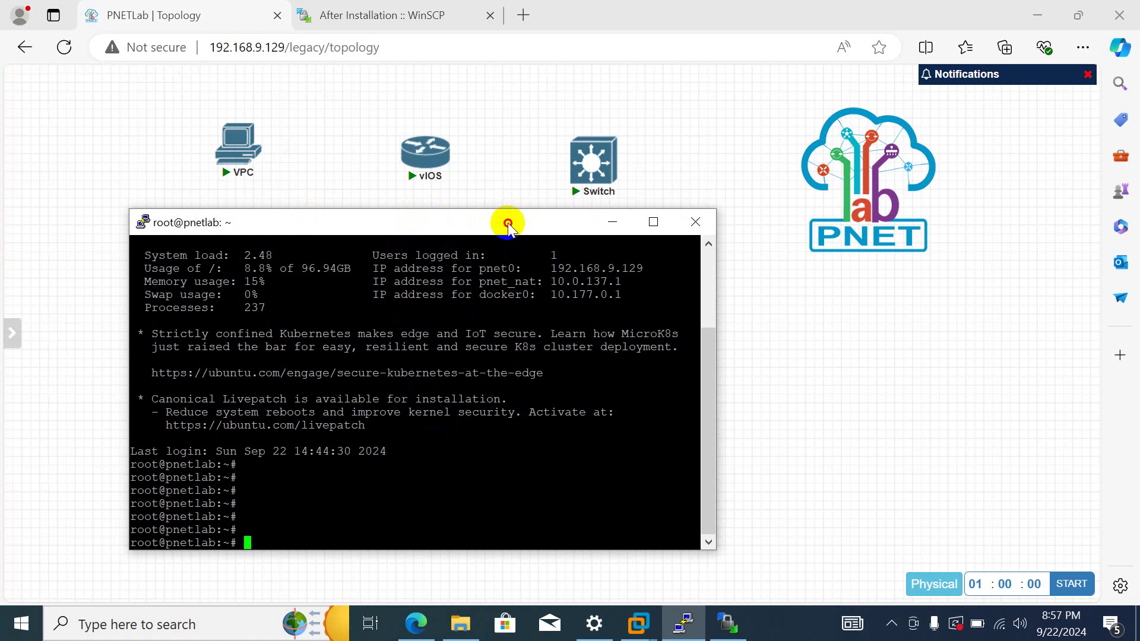